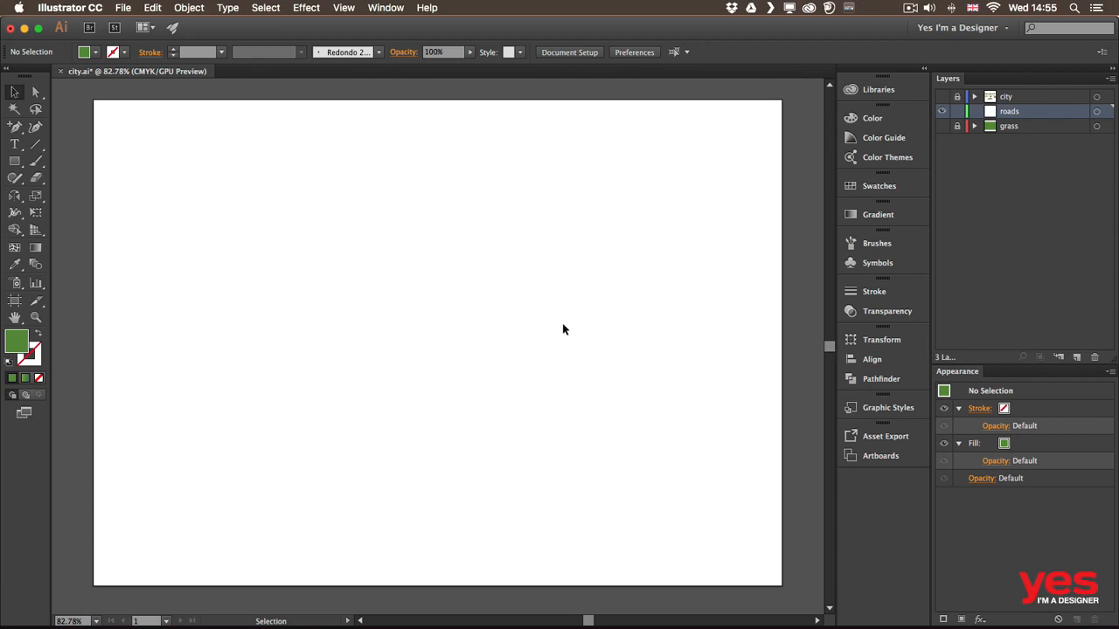
Step: Draw a rectangle about 81 by 97 mm on the roads layer and fill it with bright blue
{"action": "left_click", "coordinate": [15, 160]}
{"action": "mouse_move", "coordinate": [254, 231]}
{"action": "left_mouse_down"}
{"action": "mouse_move", "coordinate": [340, 379]}
{"action": "mouse_move", "coordinate": [390, 394]}
{"action": "left_mouse_up"}
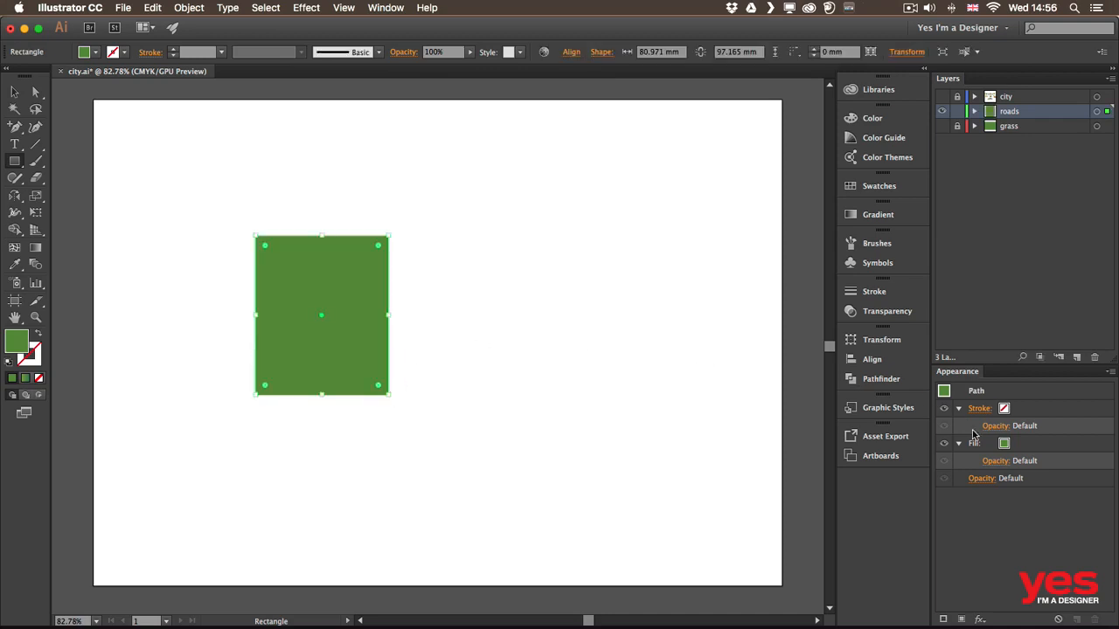
{"action": "left_click_drag", "start_coordinate": [995, 362], "coordinate": [1001, 251]}
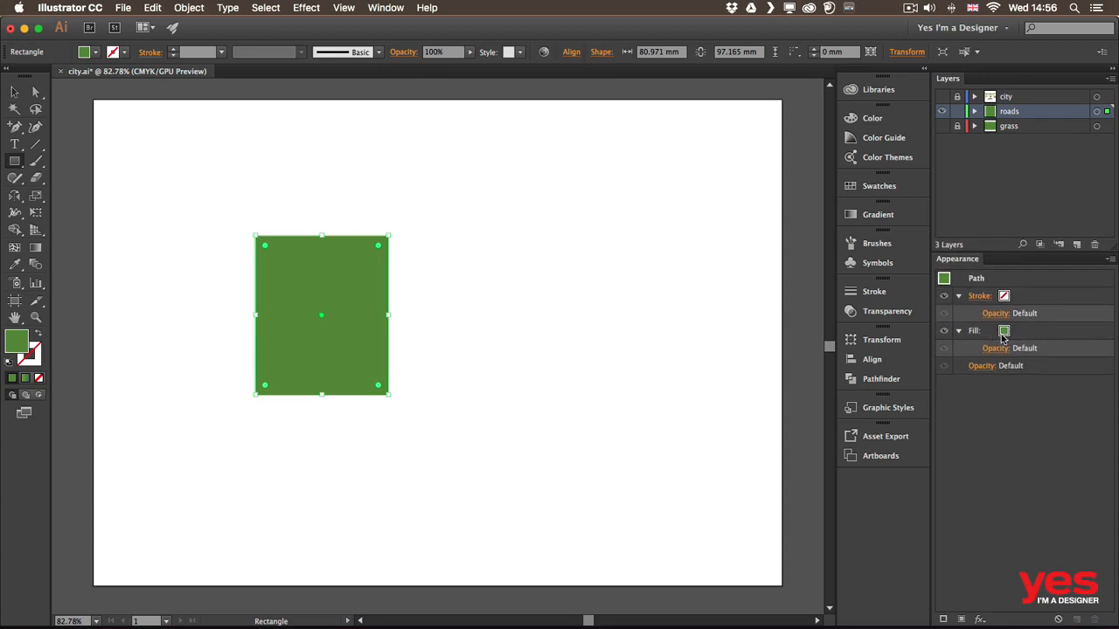
{"action": "left_click", "coordinate": [1005, 331]}
{"action": "left_click", "coordinate": [1005, 331]}
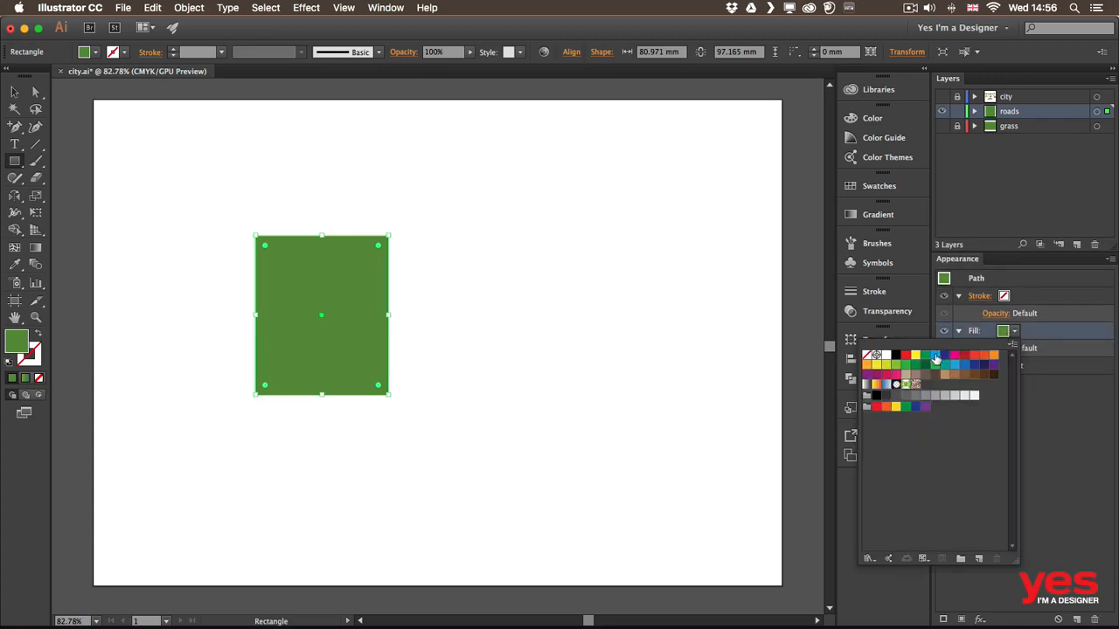
{"action": "left_click", "coordinate": [935, 356]}
Step: Give the rectangle a red stroke
{"action": "left_click", "coordinate": [1005, 295]}
{"action": "left_click", "coordinate": [1008, 297]}
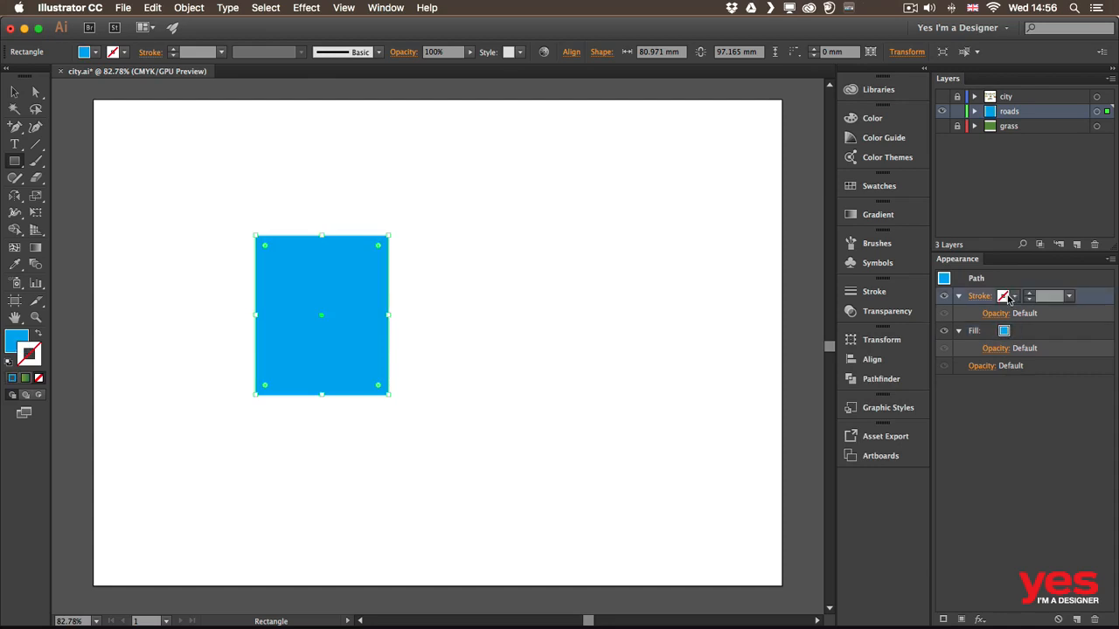
{"action": "left_click", "coordinate": [1010, 299]}
{"action": "left_click", "coordinate": [973, 320]}
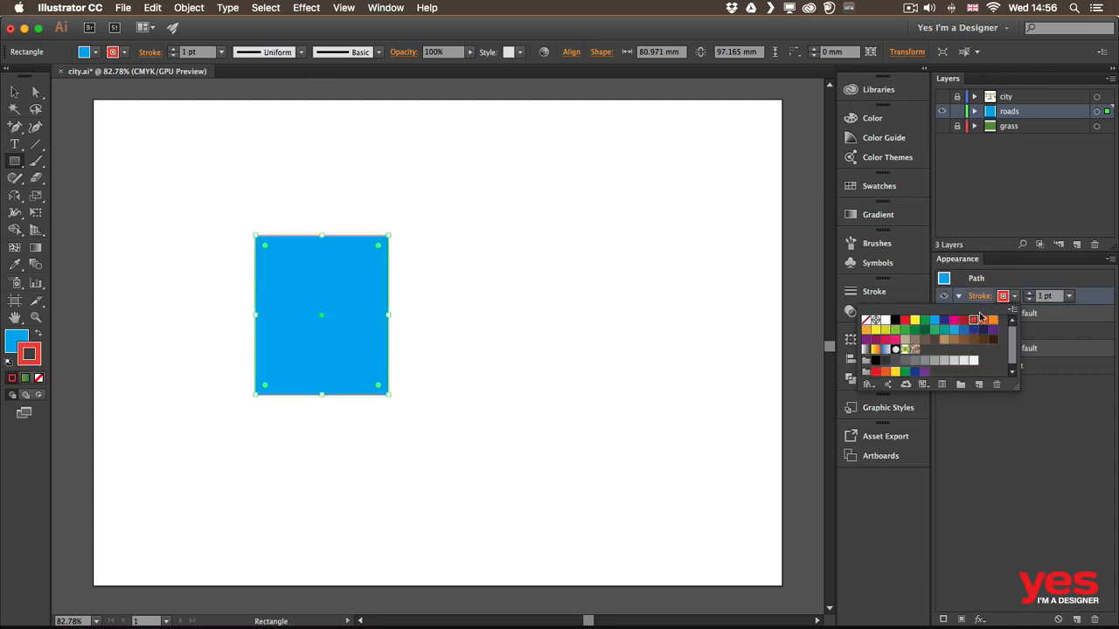
Step: Set the red stroke's weight to 10 pt
{"action": "left_click", "coordinate": [1030, 295]}
{"action": "left_click", "coordinate": [1027, 294]}
{"action": "left_click", "coordinate": [1028, 293]}
{"action": "left_click", "coordinate": [1028, 294]}
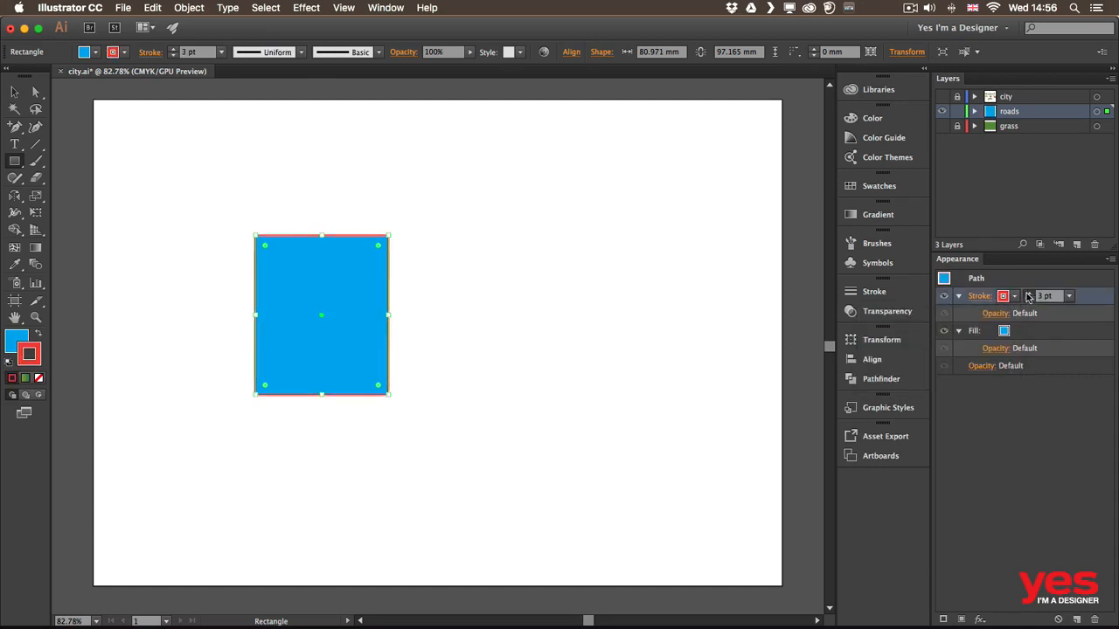
{"action": "left_click", "coordinate": [1027, 293]}
{"action": "left_click", "coordinate": [1027, 293]}
{"action": "left_click", "coordinate": [1028, 296]}
{"action": "left_click", "coordinate": [1028, 295]}
{"action": "left_click", "coordinate": [1027, 295]}
{"action": "left_click", "coordinate": [1028, 295]}
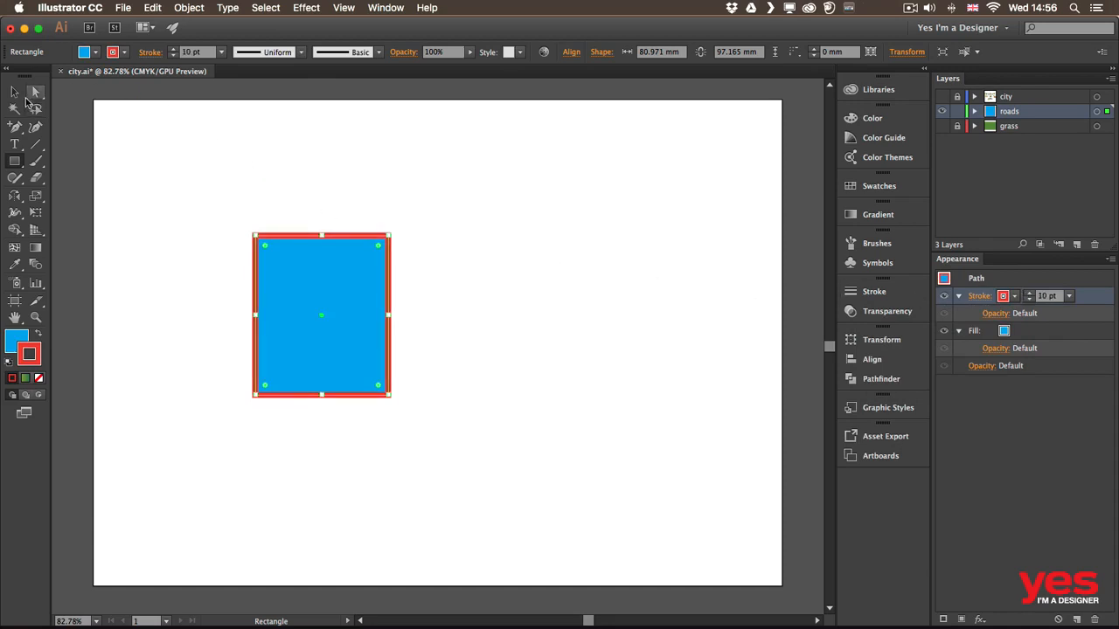
Step: Move the rectangle across to the right side of the artboard
{"action": "left_click", "coordinate": [14, 92]}
{"action": "left_click_drag", "start_coordinate": [255, 269], "coordinate": [669, 299]}
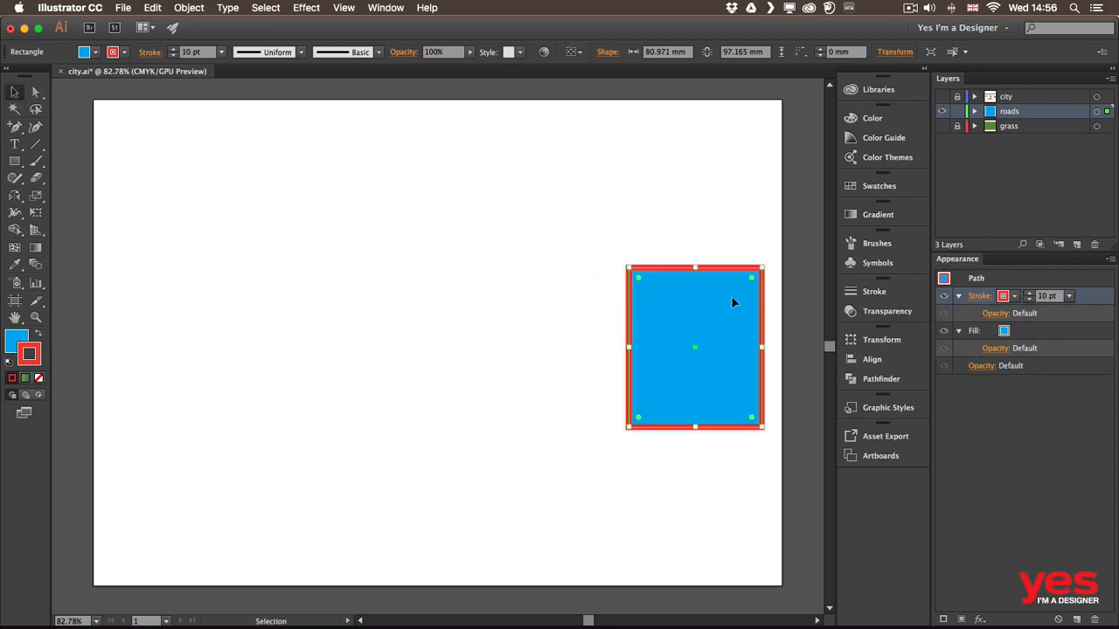
{"action": "mouse_move", "coordinate": [751, 300]}
{"action": "left_mouse_down"}
{"action": "mouse_move", "coordinate": [725, 301]}
{"action": "mouse_move", "coordinate": [740, 299]}
{"action": "left_mouse_up"}
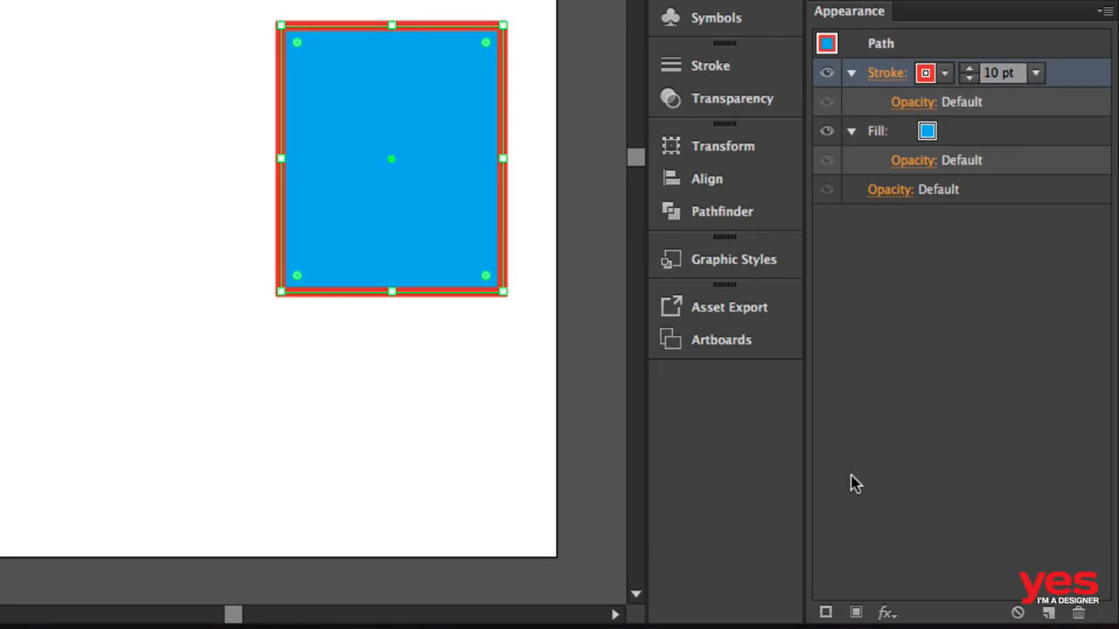
Step: Add a second stroke above the red one, coloured yellow with a weight of 19 pt
{"action": "left_click", "coordinate": [827, 613]}
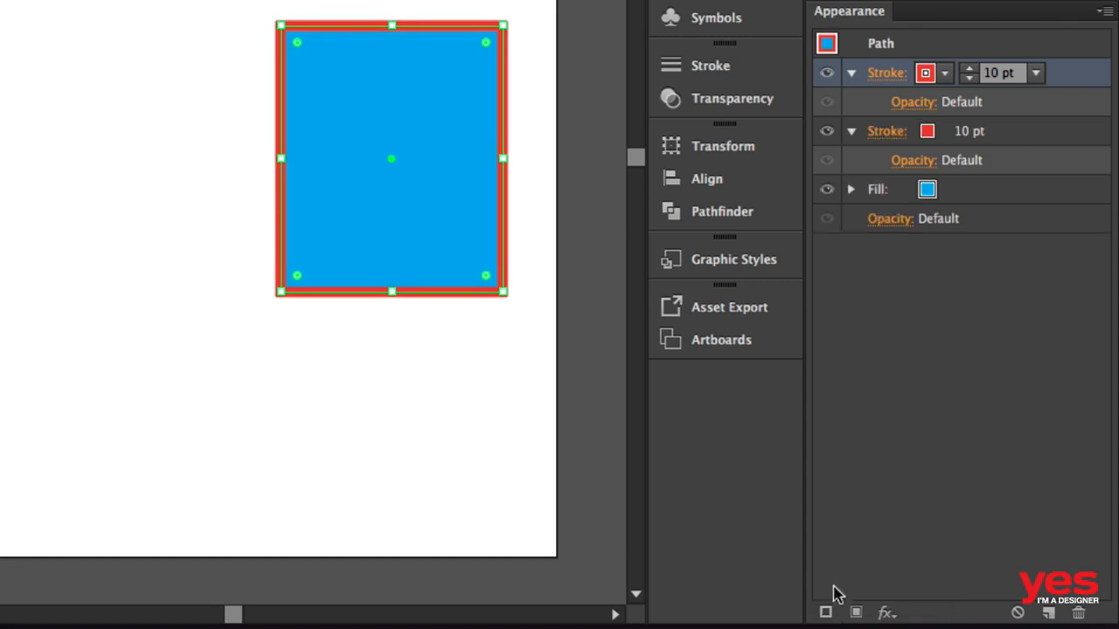
{"action": "left_click", "coordinate": [944, 73]}
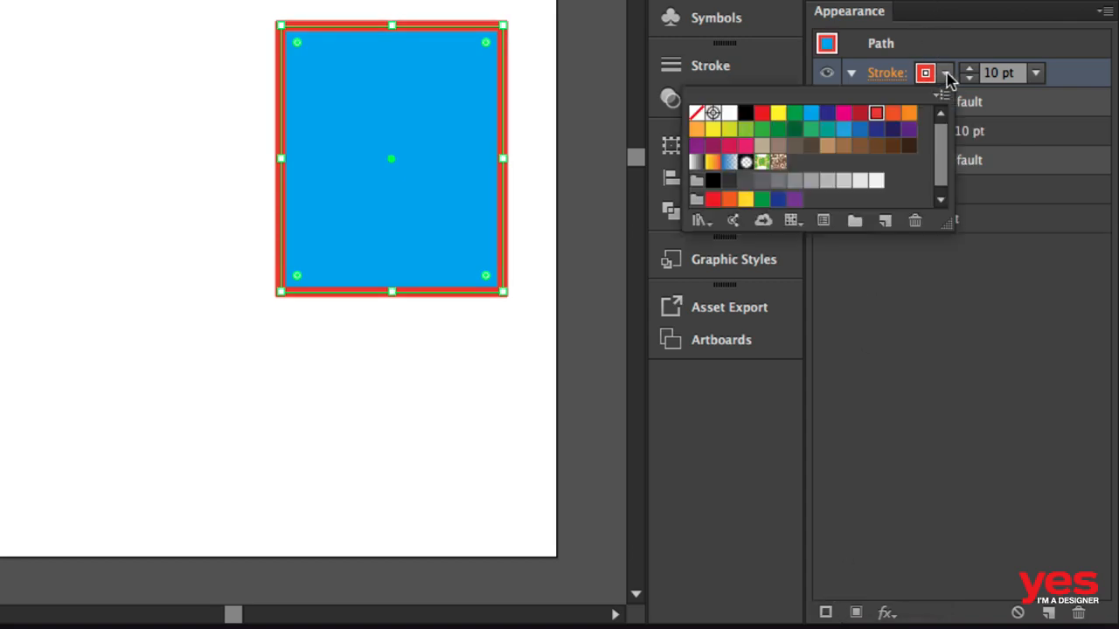
{"action": "left_click", "coordinate": [777, 113]}
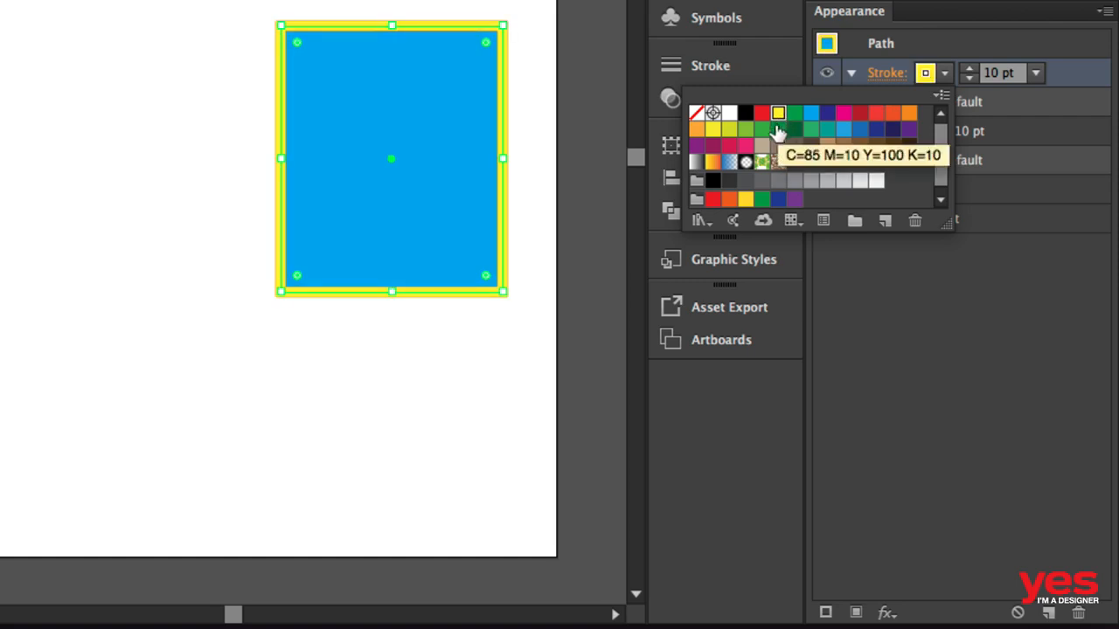
{"action": "left_click", "coordinate": [969, 68]}
{"action": "left_click", "coordinate": [968, 68]}
{"action": "left_click", "coordinate": [969, 68]}
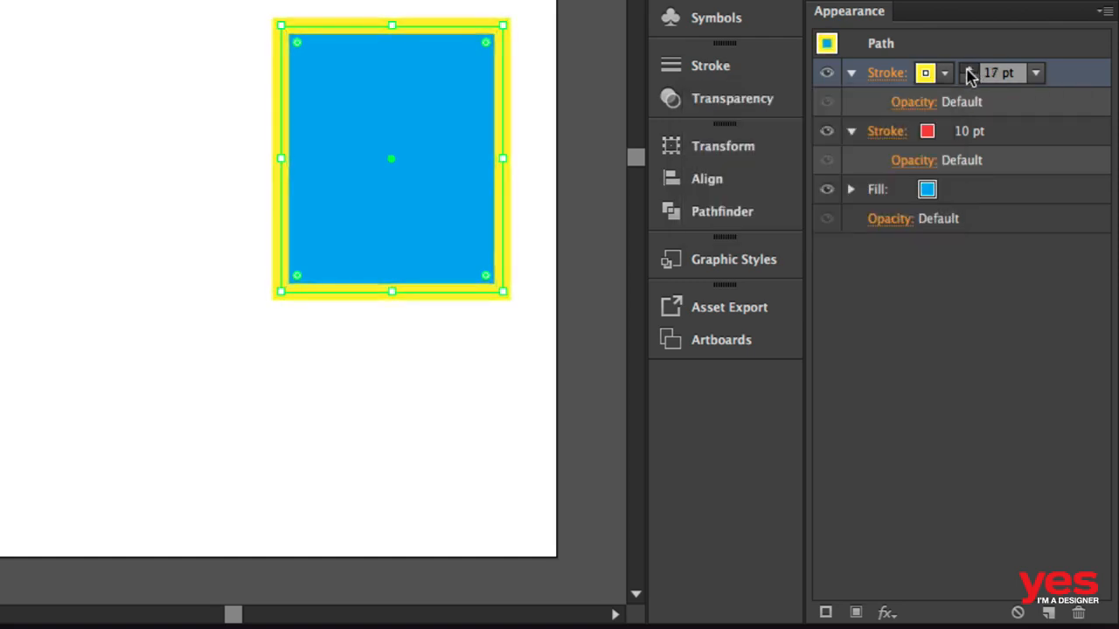
{"action": "left_click", "coordinate": [969, 68]}
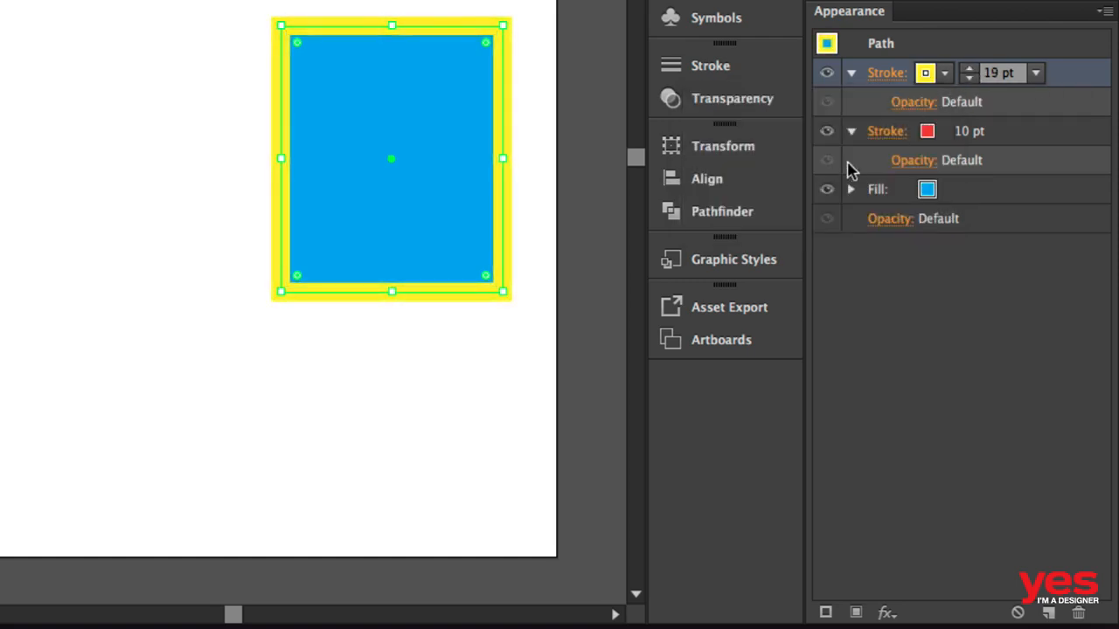
Step: Recolour the 19 pt stroke from the swatches, trying light blue and settling on light green
{"action": "left_click", "coordinate": [942, 75]}
{"action": "left_click", "coordinate": [843, 131]}
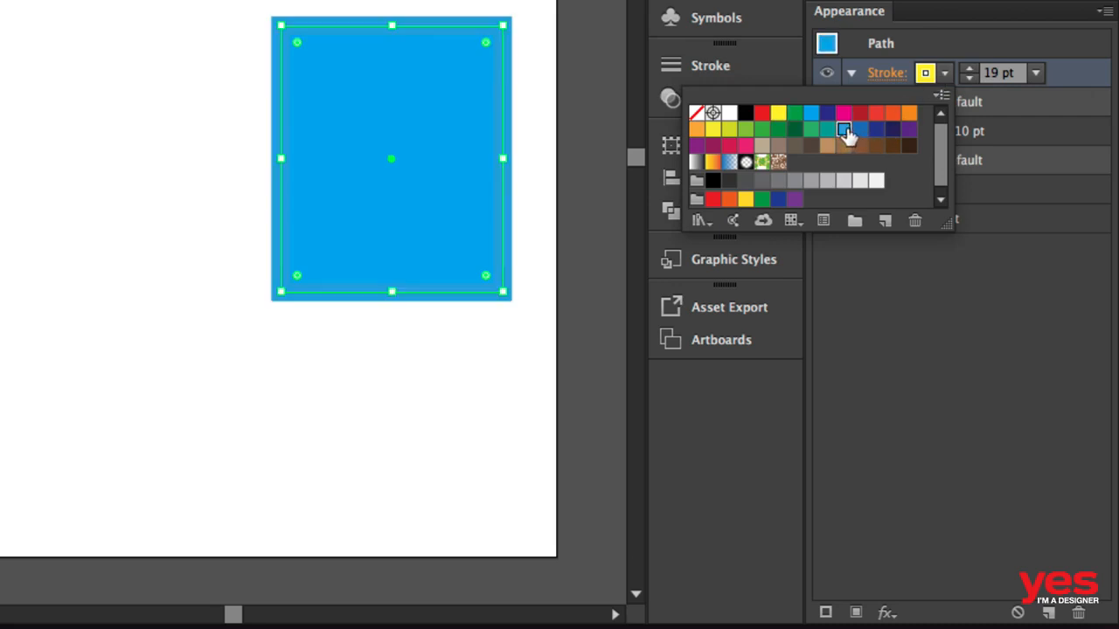
{"action": "left_click", "coordinate": [745, 129]}
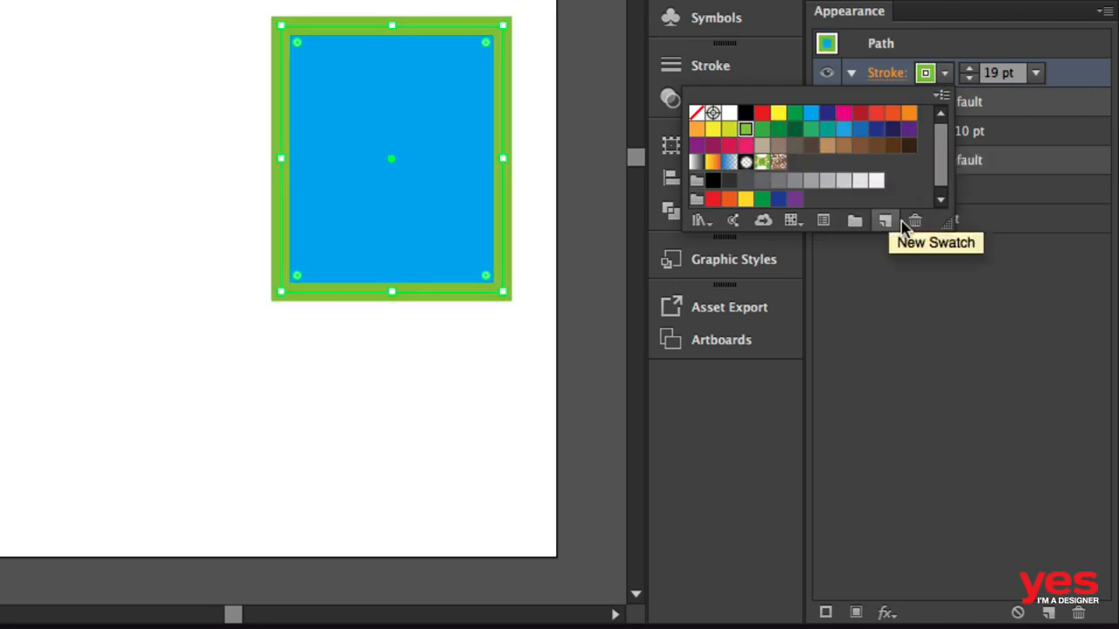
{"action": "left_click", "coordinate": [911, 249]}
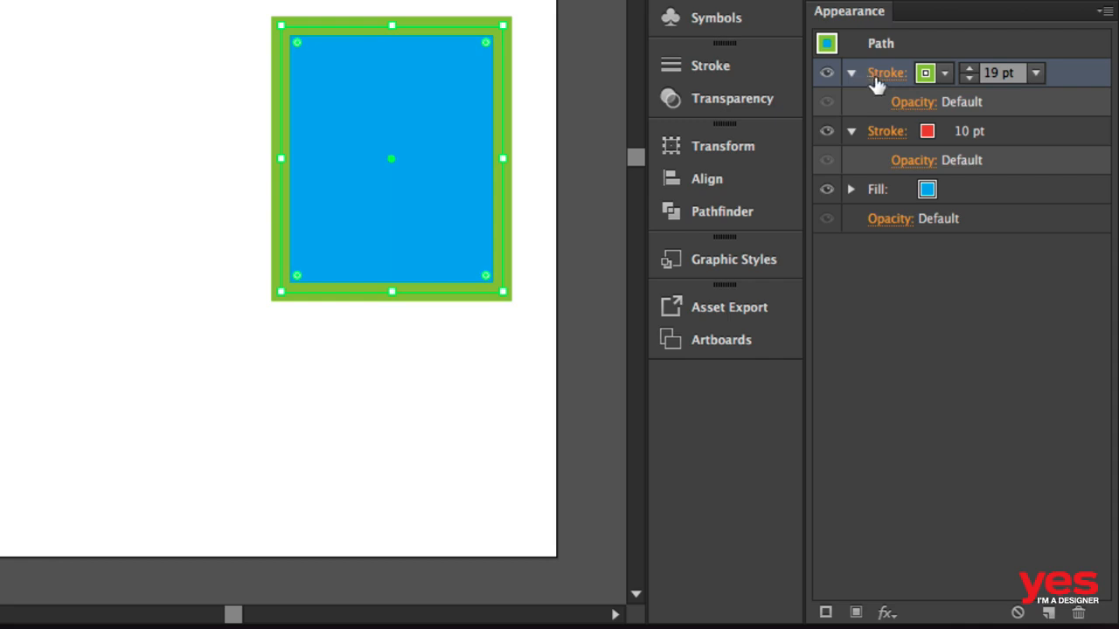
Step: Reorder the green stroke beneath the red stroke and set its weight to 26 pt
{"action": "mouse_move", "coordinate": [1076, 77]}
{"action": "left_mouse_down"}
{"action": "mouse_move", "coordinate": [1034, 169]}
{"action": "mouse_move", "coordinate": [1027, 87]}
{"action": "mouse_move", "coordinate": [1015, 134]}
{"action": "left_mouse_up"}
{"action": "left_click_drag", "start_coordinate": [991, 170], "coordinate": [979, 166]}
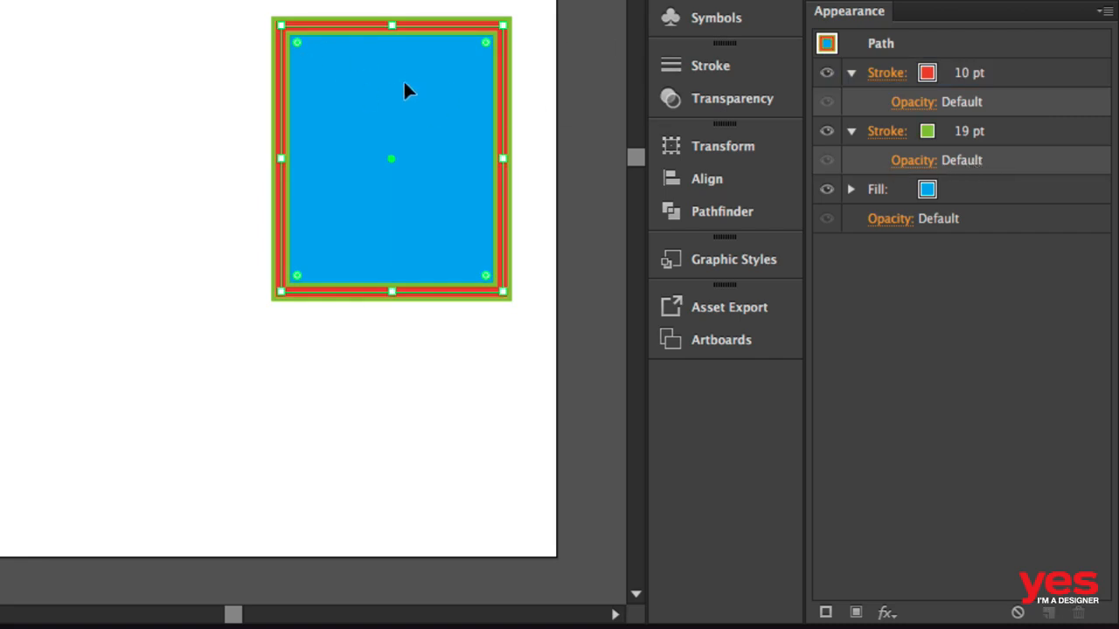
{"action": "left_click", "coordinate": [960, 132]}
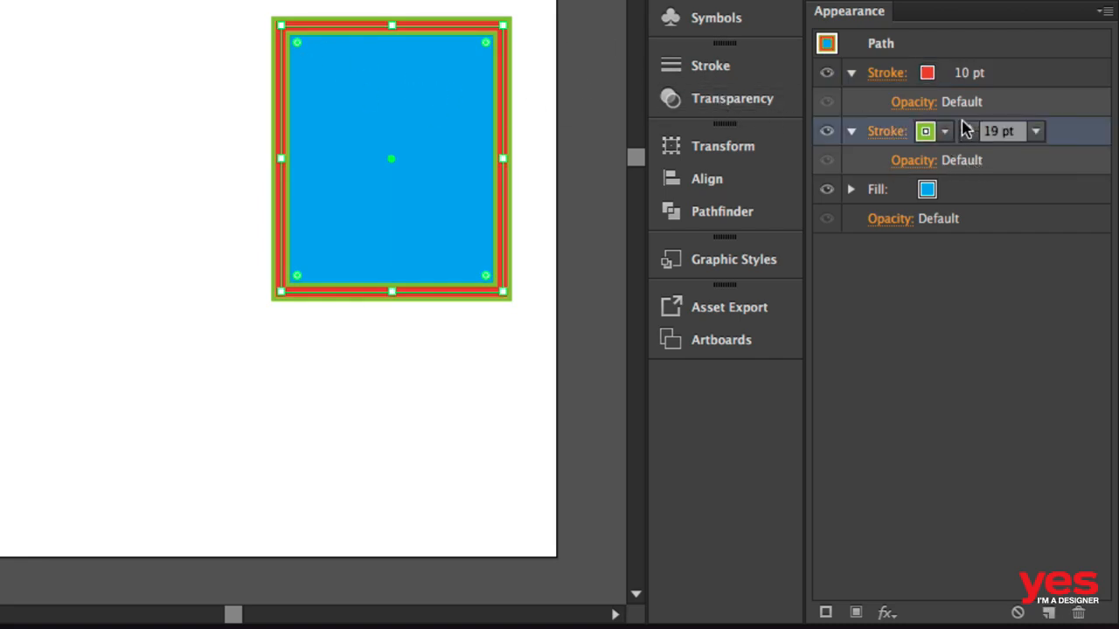
{"action": "left_click", "coordinate": [968, 126]}
{"action": "left_click", "coordinate": [968, 126]}
{"action": "left_click", "coordinate": [968, 125]}
{"action": "left_click", "coordinate": [969, 126]}
{"action": "left_click", "coordinate": [968, 126]}
{"action": "left_click", "coordinate": [968, 126]}
{"action": "left_click", "coordinate": [968, 126]}
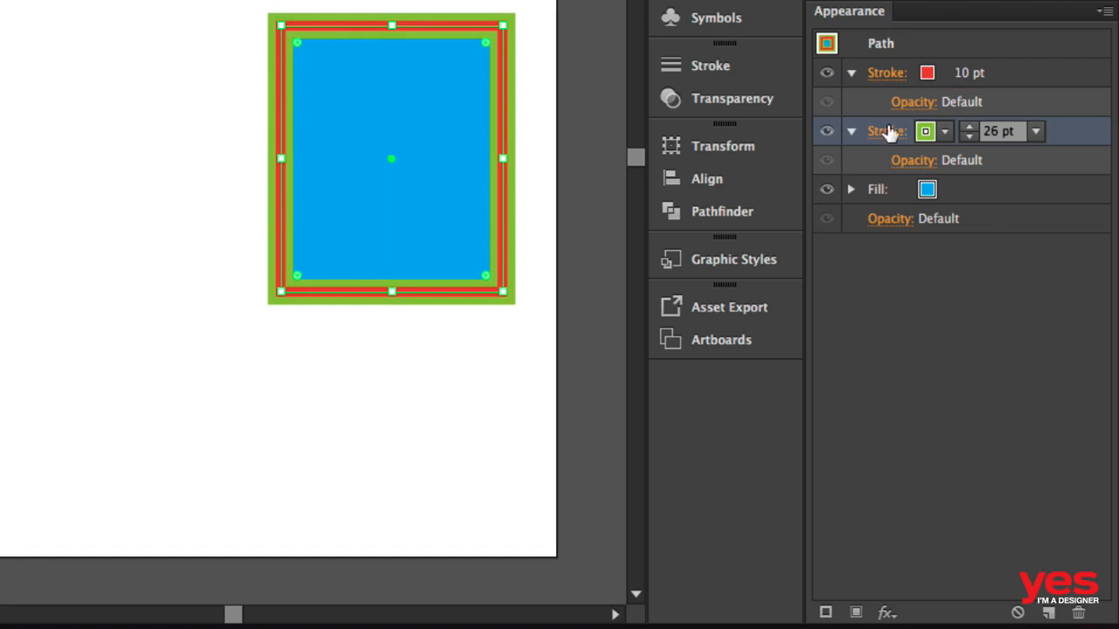
Step: Change the green stroke's colour to black and deselect the rectangle
{"action": "left_click", "coordinate": [944, 131]}
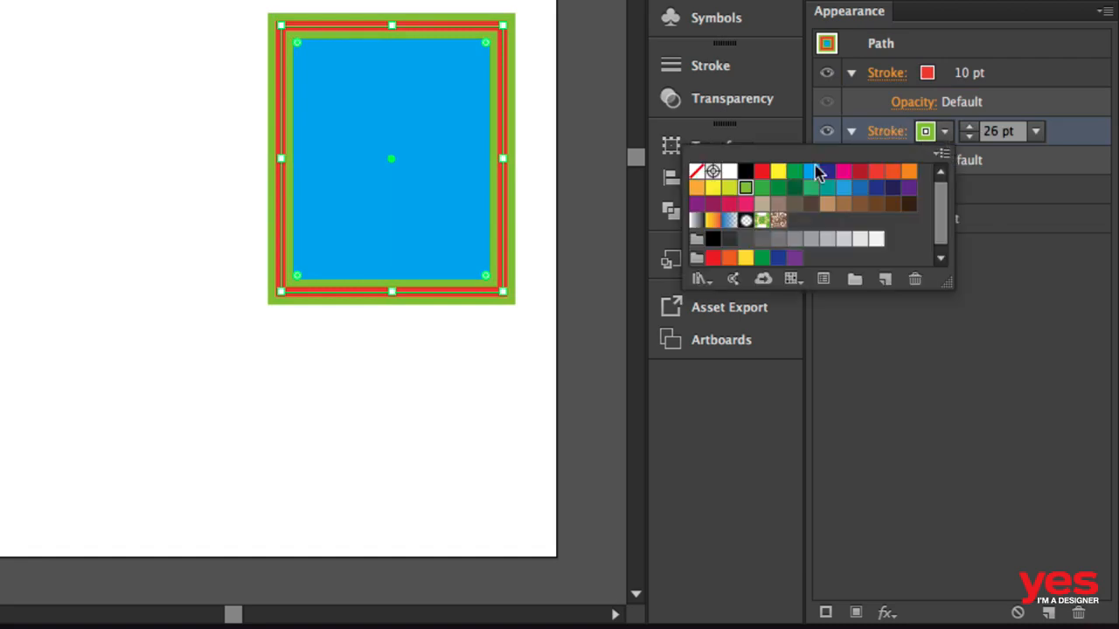
{"action": "left_click", "coordinate": [745, 173]}
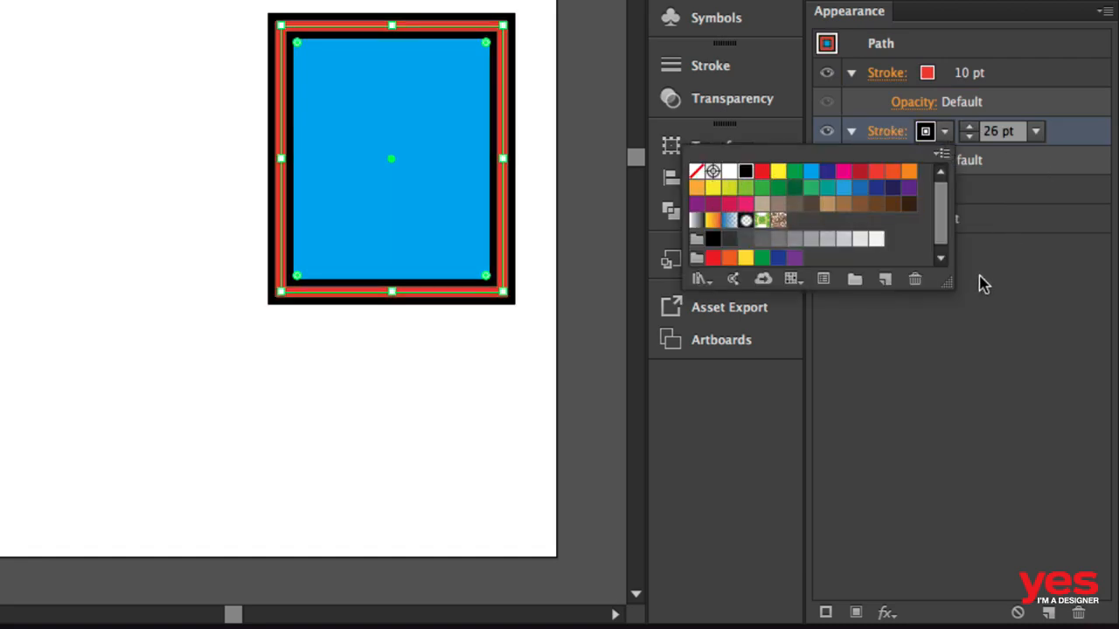
{"action": "left_click", "coordinate": [1010, 309]}
{"action": "left_click", "coordinate": [574, 153]}
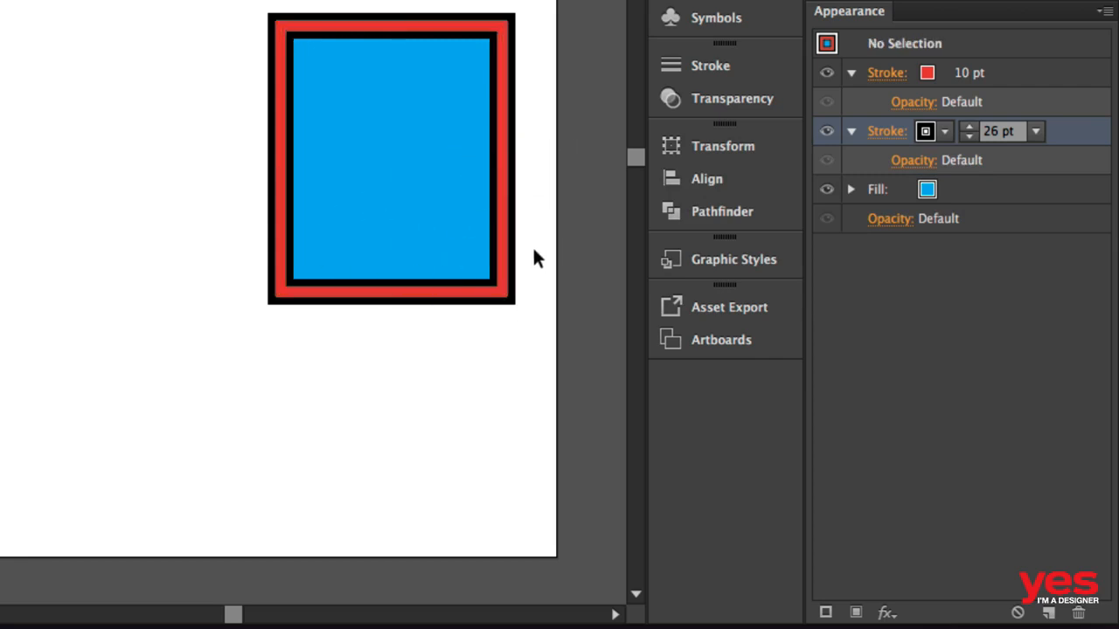
Step: Add another stroke to the rectangle between the red and black strokes and colour it white
{"action": "left_click", "coordinate": [455, 181]}
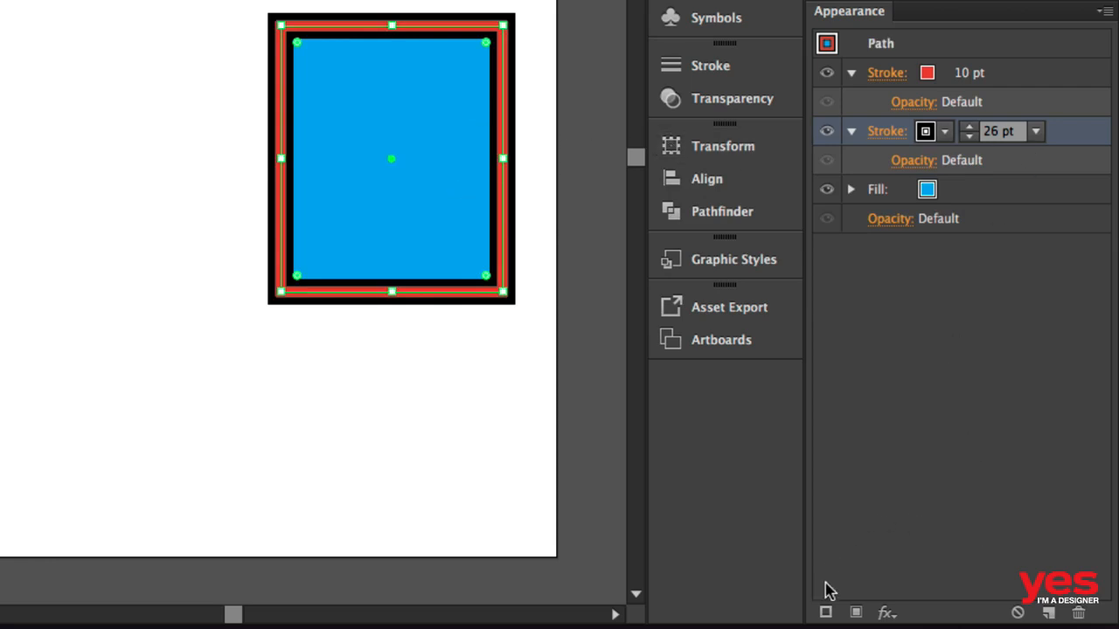
{"action": "left_click", "coordinate": [824, 614]}
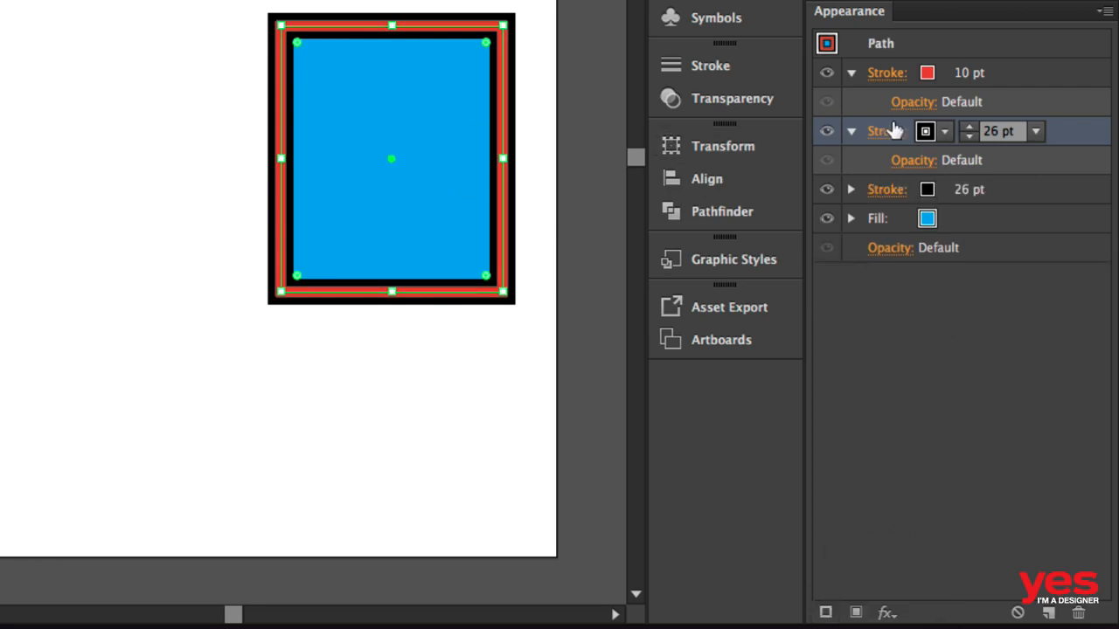
{"action": "left_click", "coordinate": [924, 131]}
{"action": "left_click", "coordinate": [729, 171]}
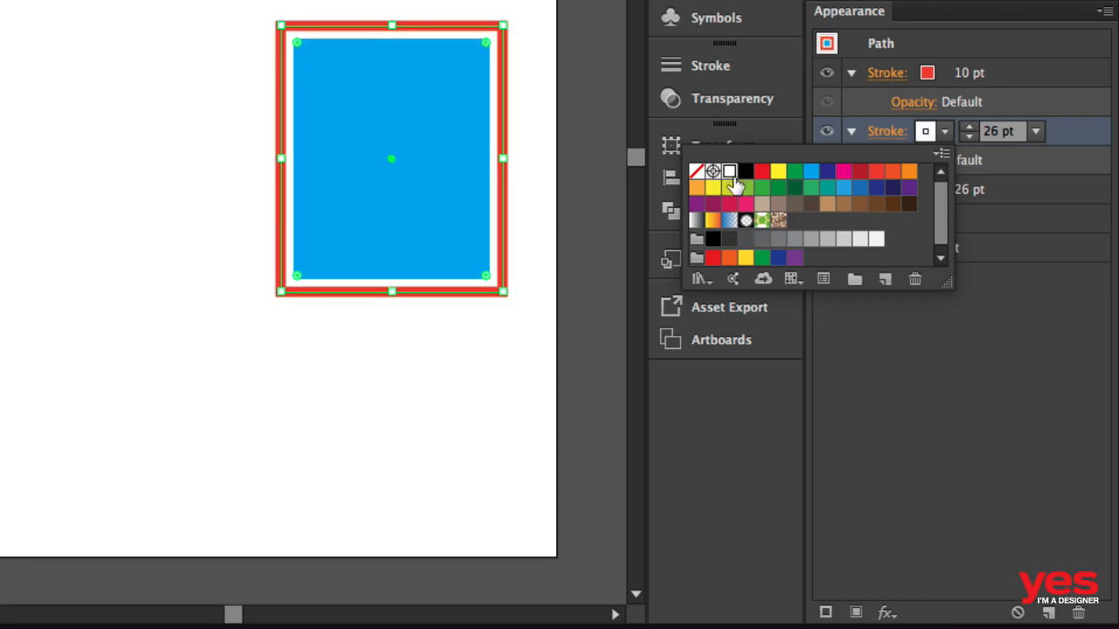
Step: Set the white stroke's weight to 16 pt and deselect the rectangle
{"action": "left_click", "coordinate": [968, 136]}
{"action": "left_click", "coordinate": [969, 137]}
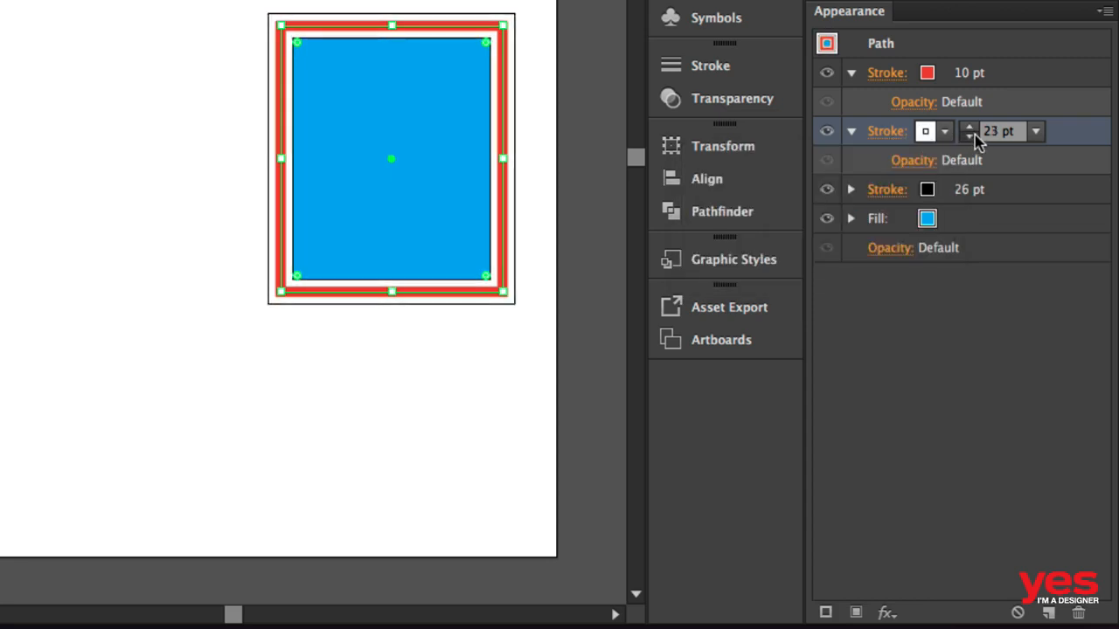
{"action": "left_click", "coordinate": [968, 137]}
{"action": "left_click", "coordinate": [968, 136]}
{"action": "left_click", "coordinate": [969, 136]}
{"action": "left_click", "coordinate": [968, 136]}
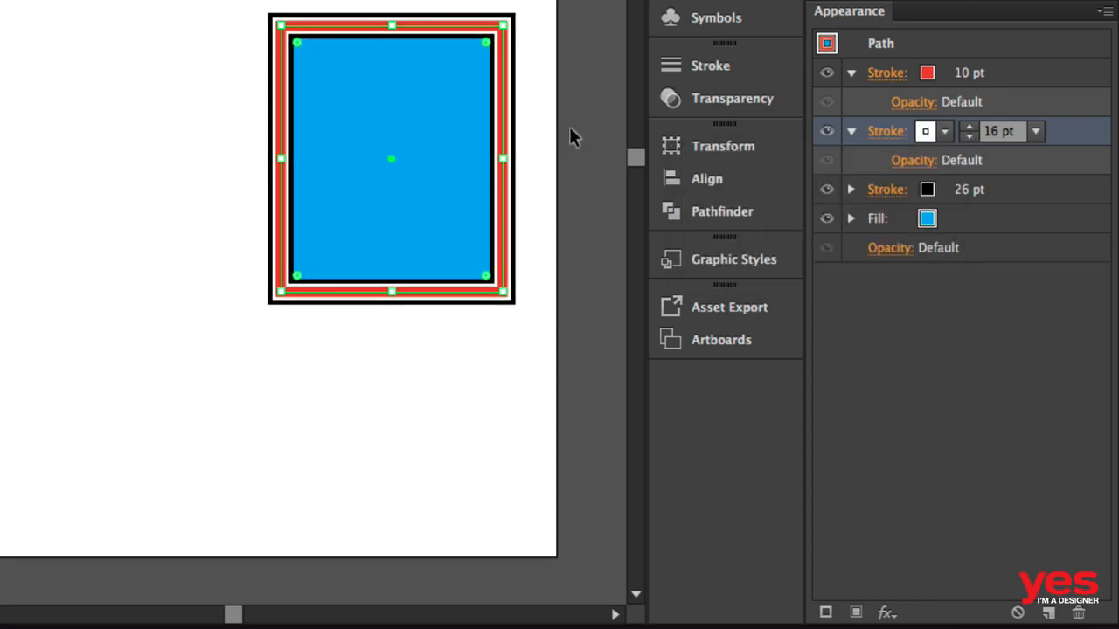
{"action": "left_click", "coordinate": [540, 126]}
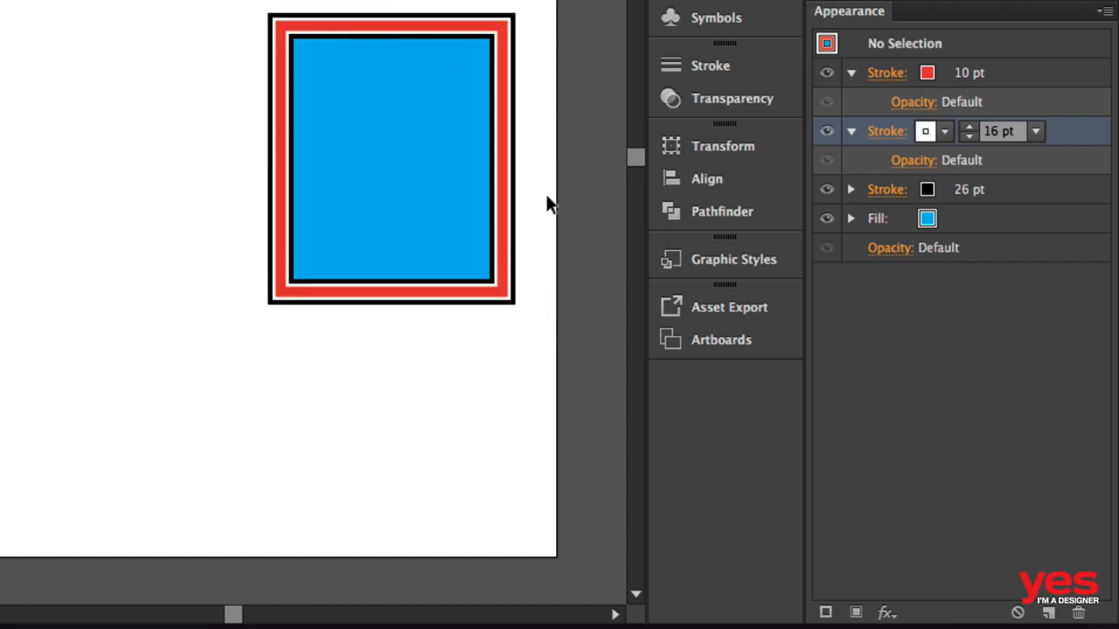
Step: Add a second fill above the rectangle's blue fill and apply the white-to-black gradient swatch to it
{"action": "left_click", "coordinate": [362, 236]}
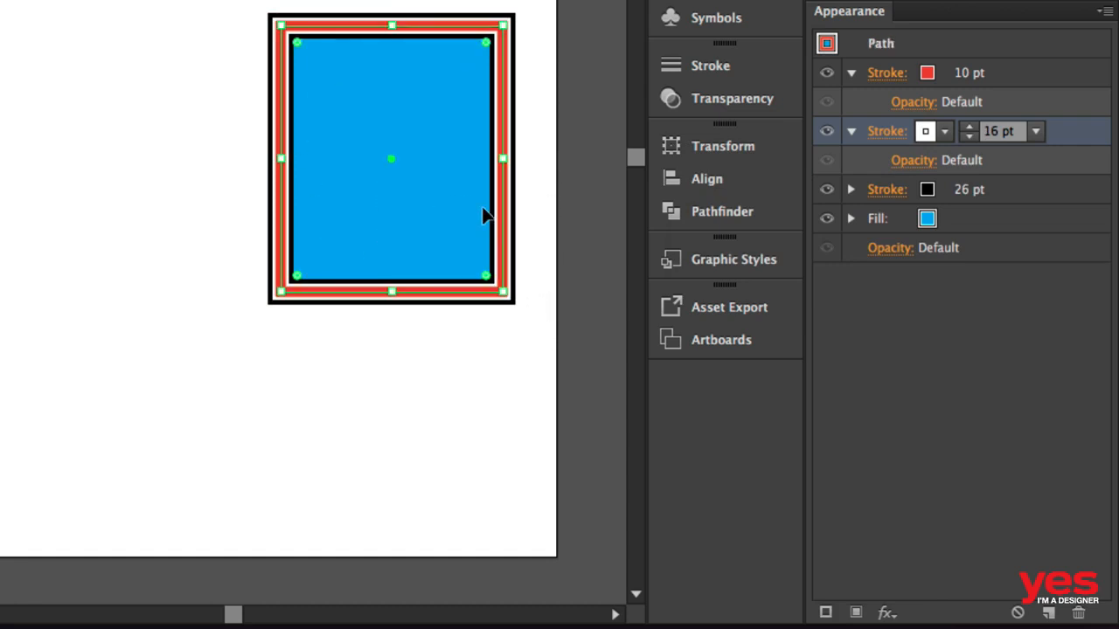
{"action": "left_click", "coordinate": [988, 222]}
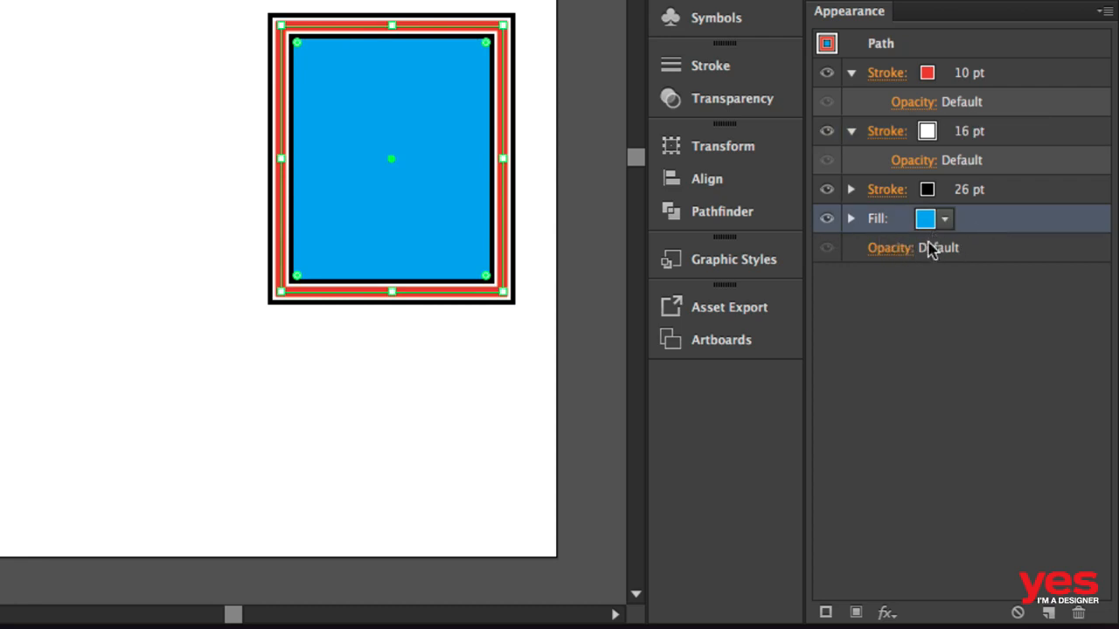
{"action": "left_click", "coordinate": [855, 615]}
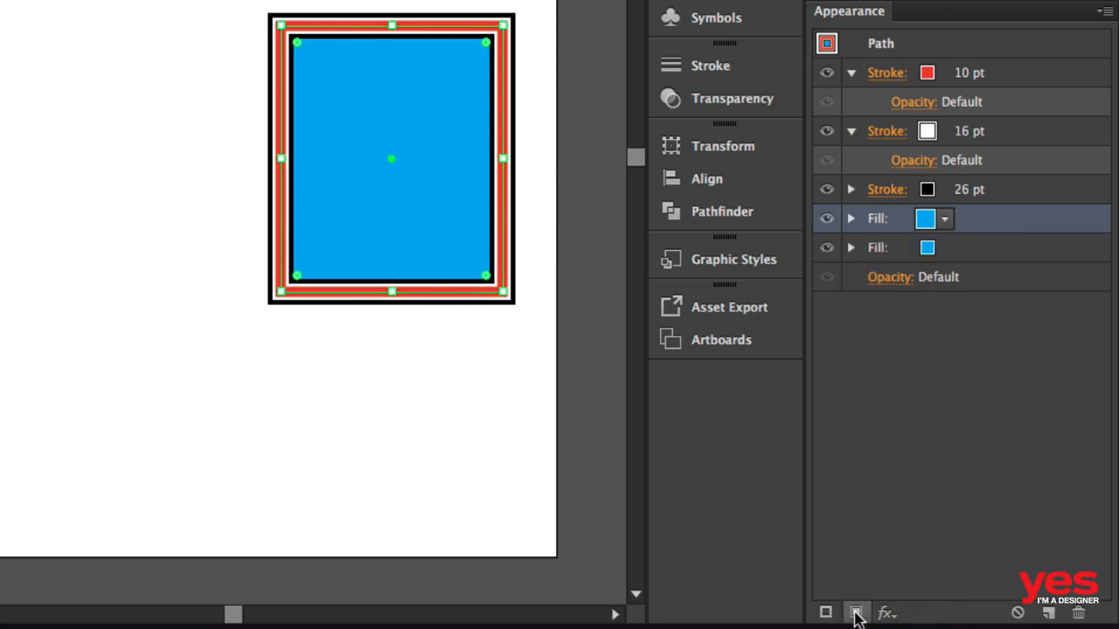
{"action": "left_click", "coordinate": [946, 222]}
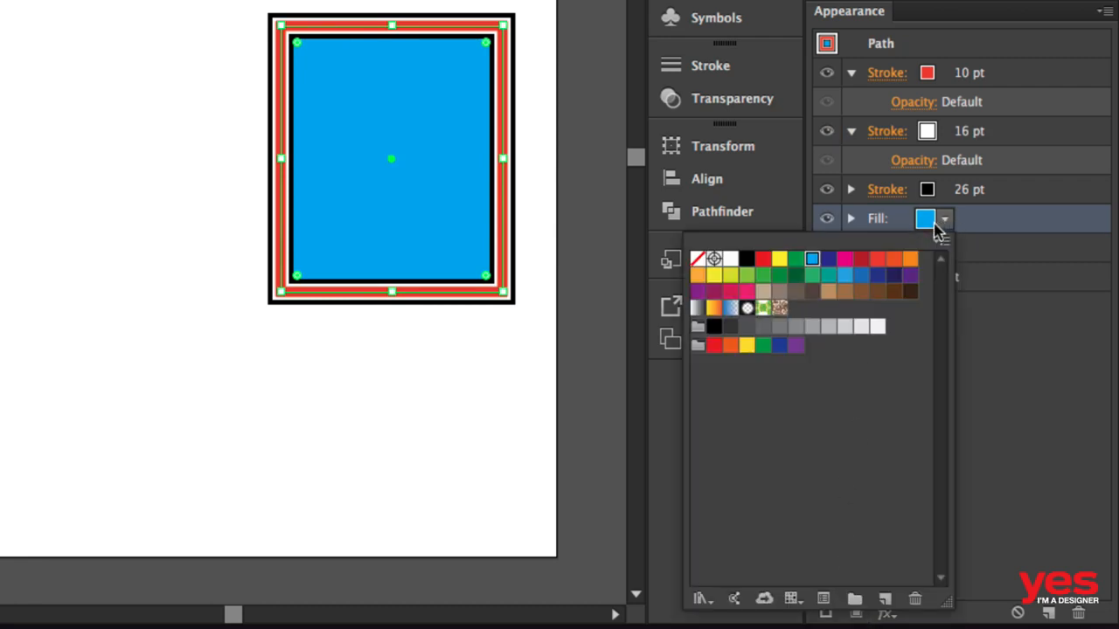
{"action": "left_click", "coordinate": [697, 308]}
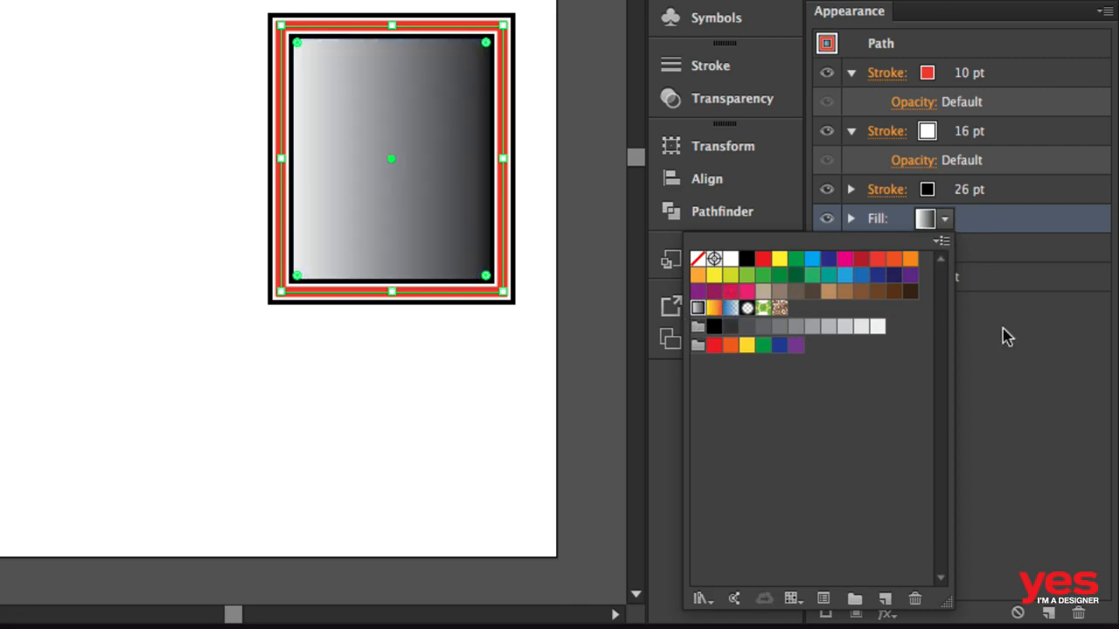
{"action": "left_click", "coordinate": [1011, 350]}
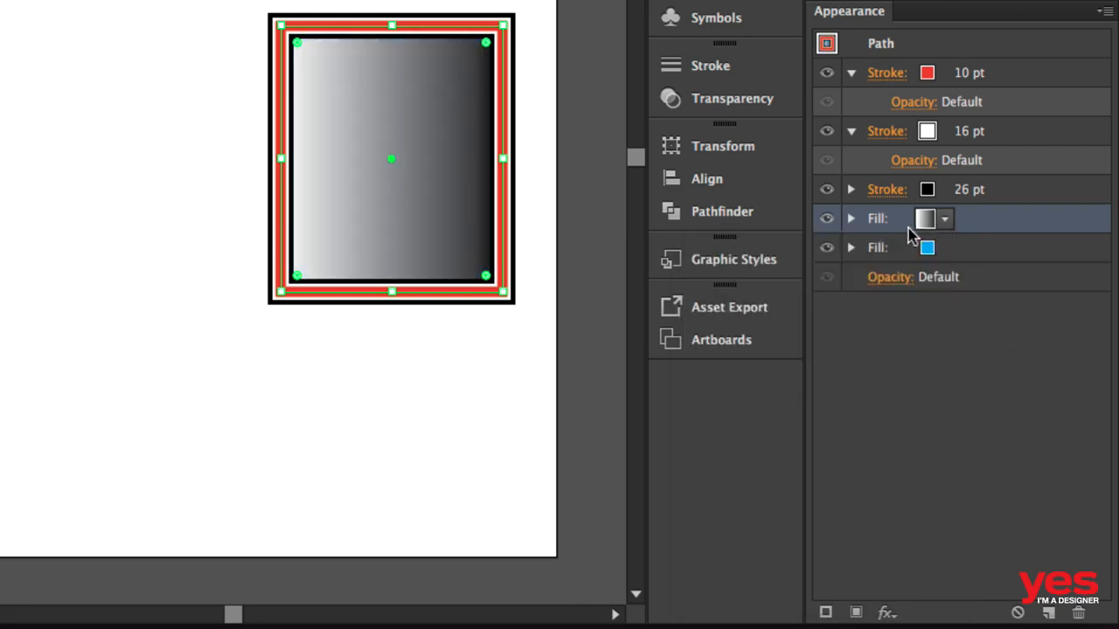
Step: Set the blend mode of the rectangle's gradient fill to Multiply, keeping its opacity at 100%
{"action": "left_click", "coordinate": [852, 219]}
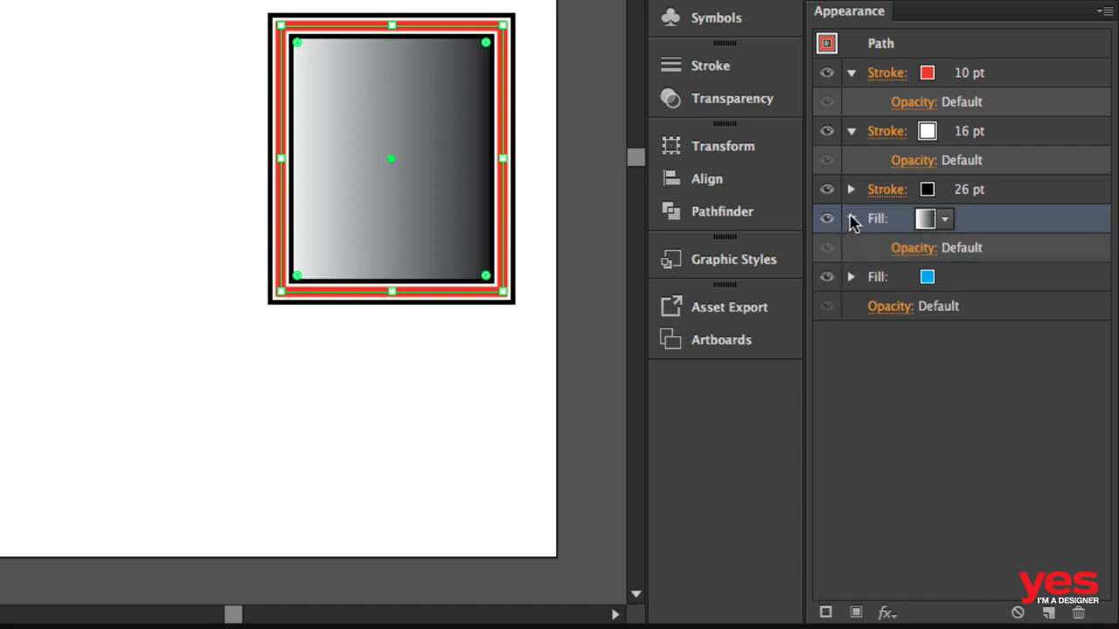
{"action": "left_click", "coordinate": [912, 254]}
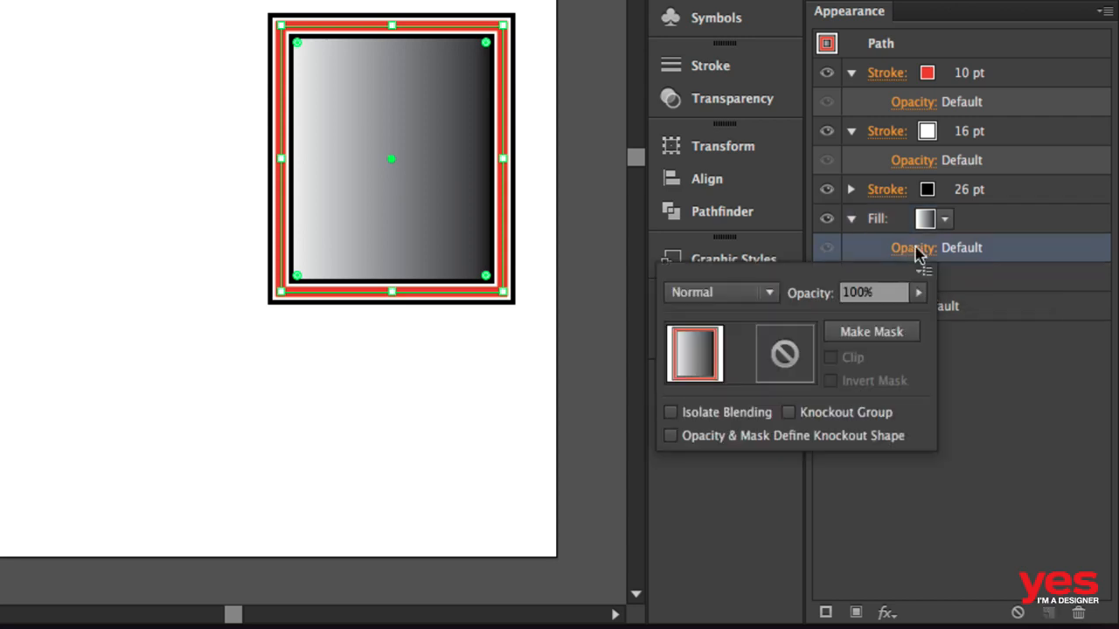
{"action": "left_click", "coordinate": [918, 293]}
{"action": "mouse_move", "coordinate": [916, 306]}
{"action": "left_mouse_down"}
{"action": "mouse_move", "coordinate": [861, 316]}
{"action": "mouse_move", "coordinate": [923, 316]}
{"action": "left_mouse_up"}
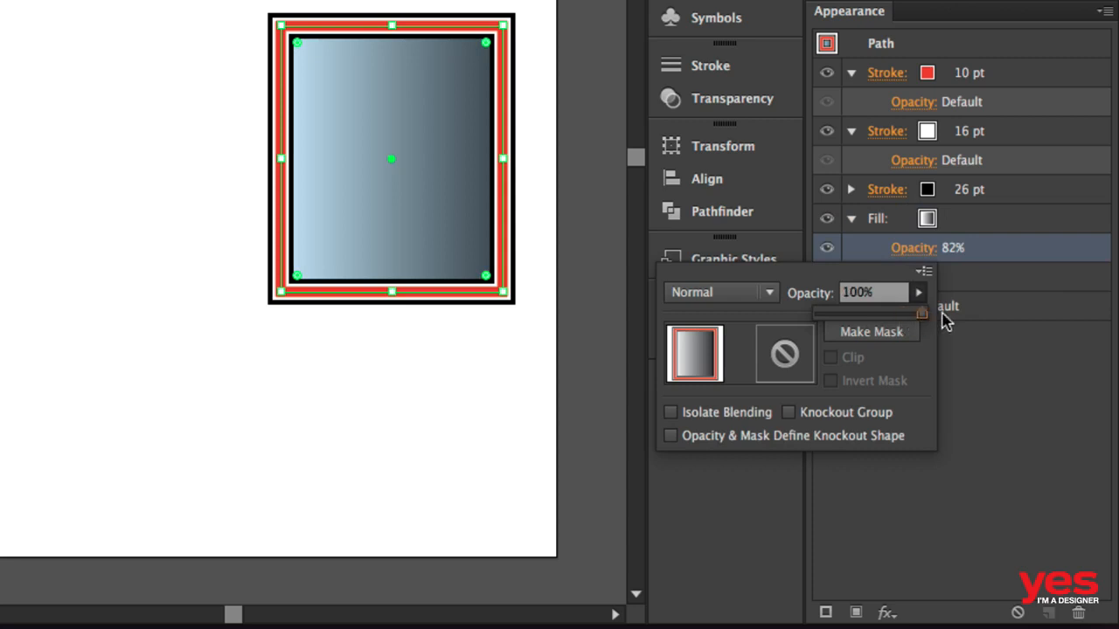
{"action": "left_click", "coordinate": [768, 295]}
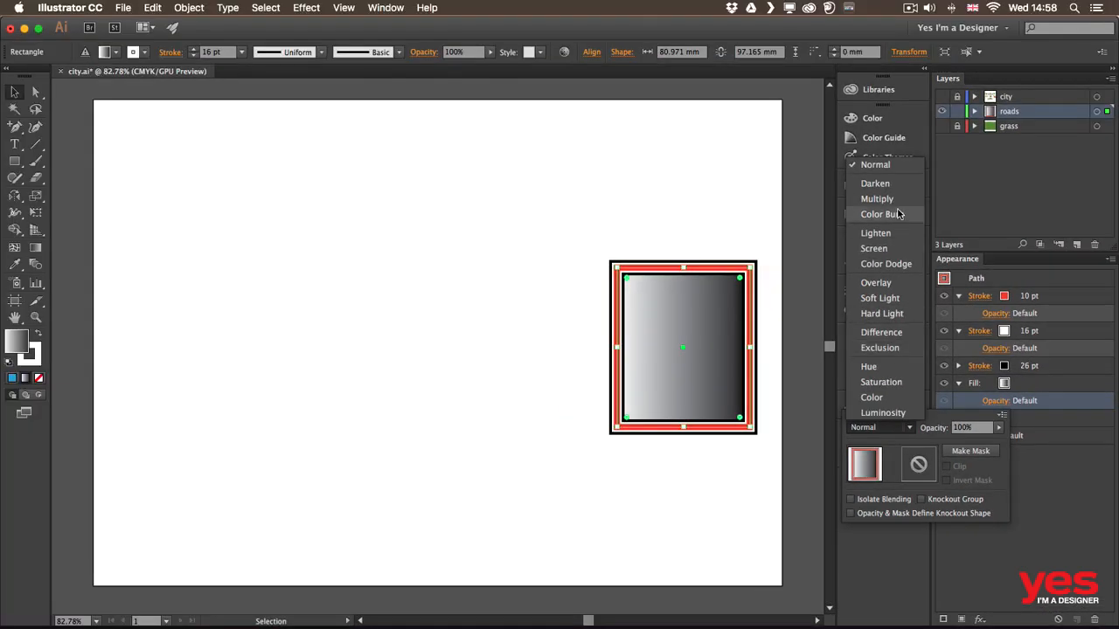
{"action": "left_click", "coordinate": [891, 200]}
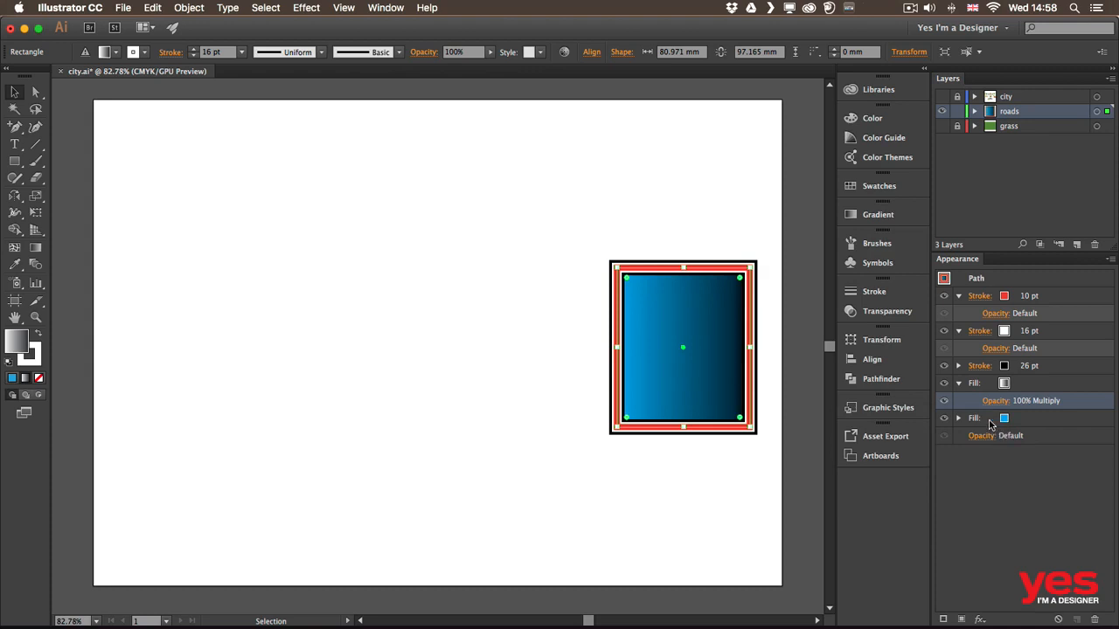
Step: Select the rectangle's blue fill attribute and collapse the expanded details of the gradient fill, white stroke and red stroke
{"action": "left_click", "coordinate": [1005, 421]}
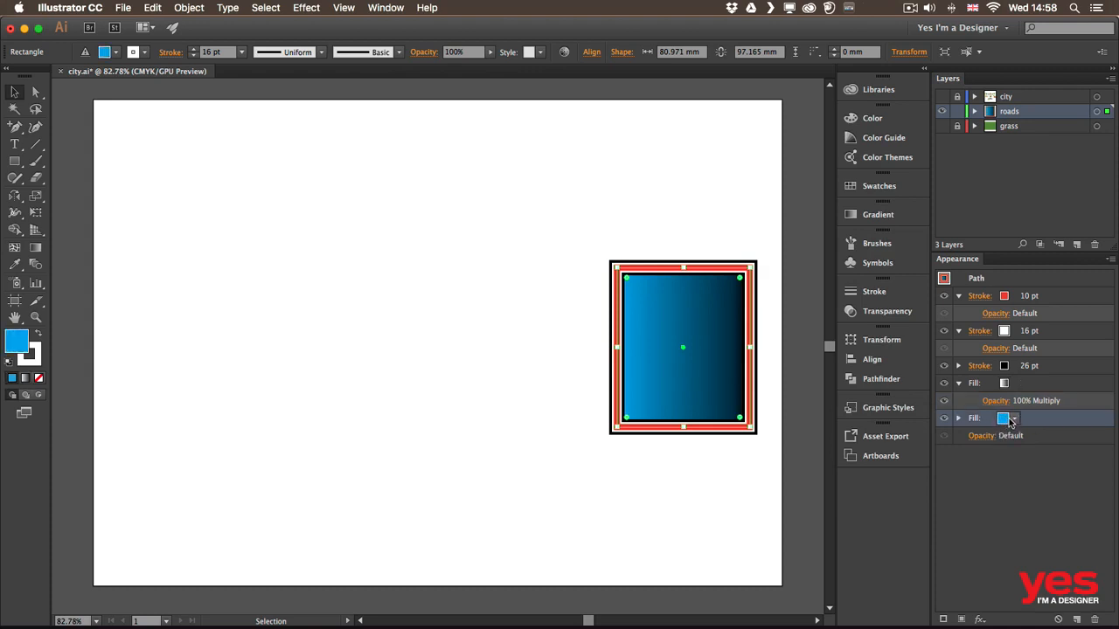
{"action": "left_click", "coordinate": [959, 384]}
{"action": "left_click", "coordinate": [958, 332]}
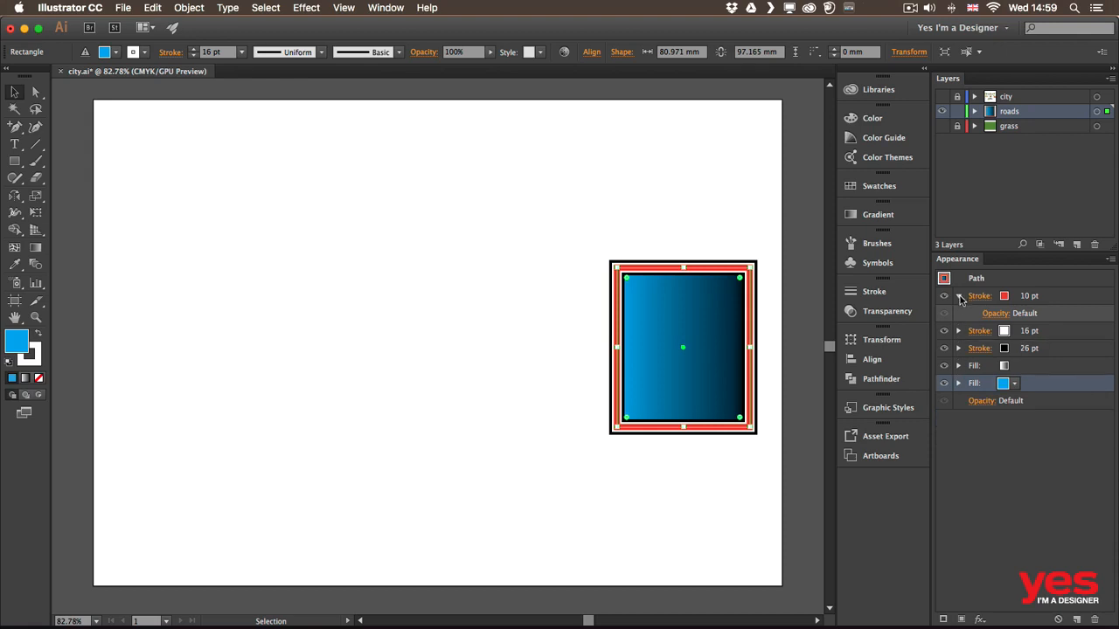
{"action": "left_click", "coordinate": [959, 297]}
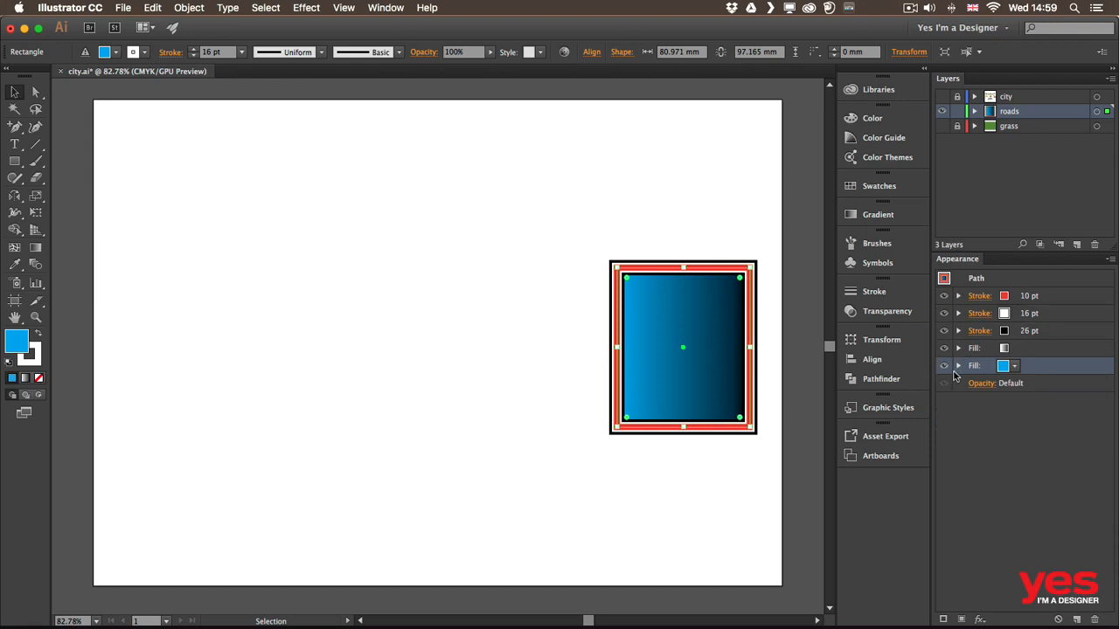
Step: Hide the red, white and black strokes, the gradient fill and the blue fill of the rectangle one after another
{"action": "left_click", "coordinate": [944, 299]}
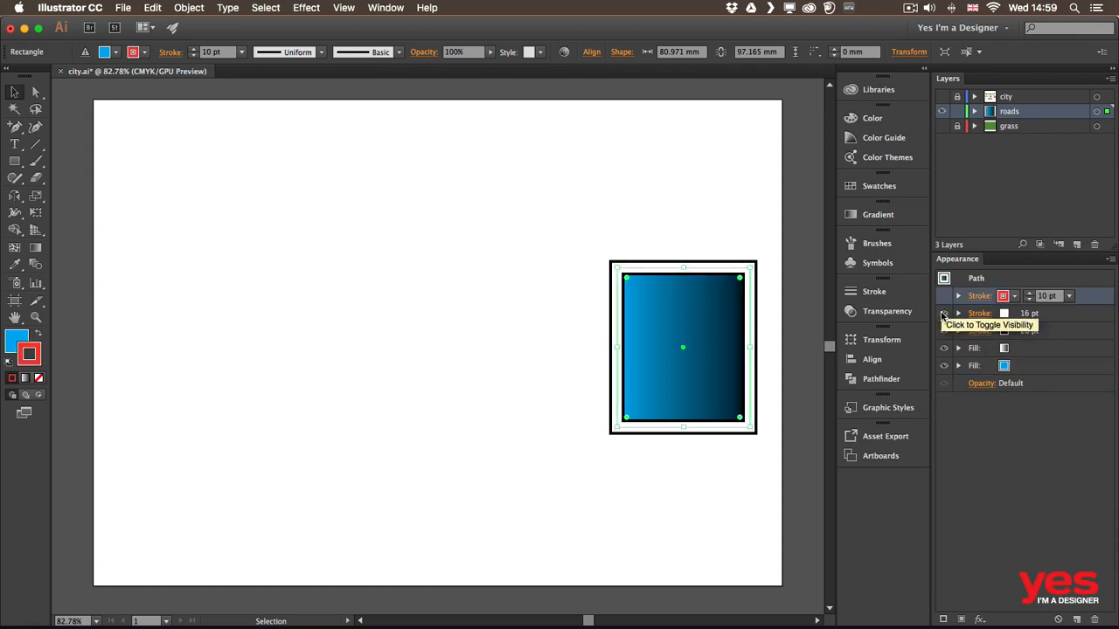
{"action": "left_click", "coordinate": [943, 314]}
{"action": "left_click", "coordinate": [944, 331]}
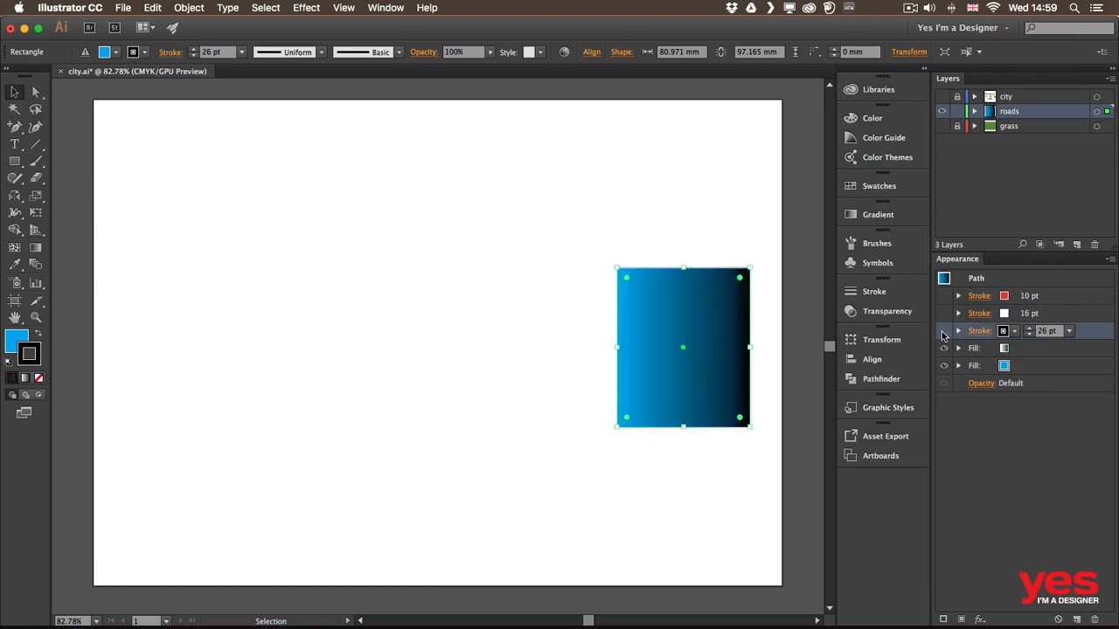
{"action": "left_click", "coordinate": [944, 349]}
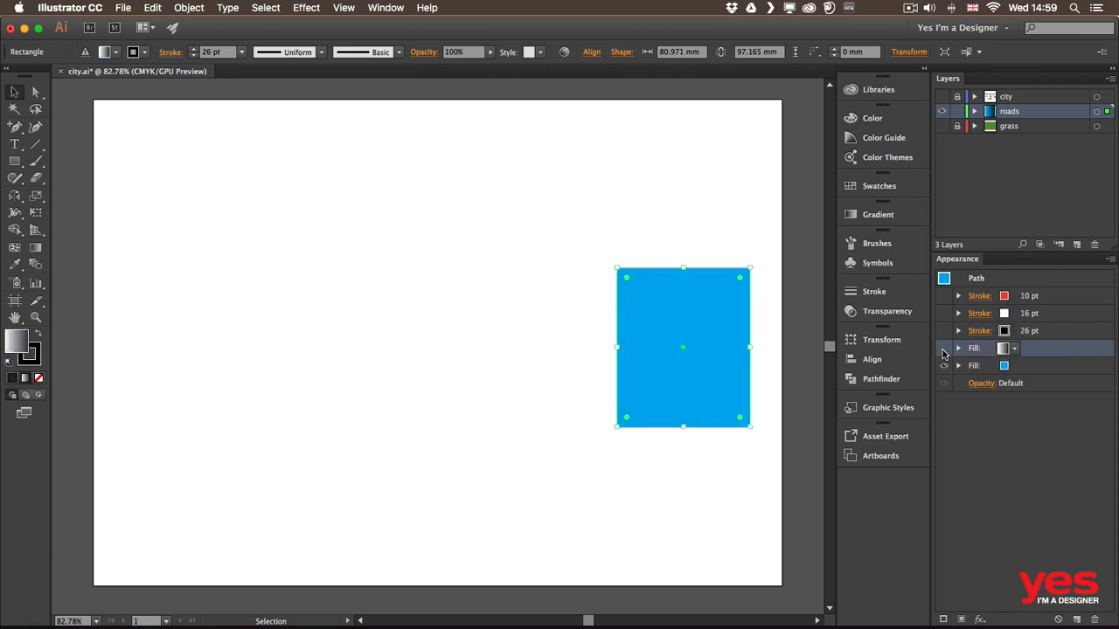
{"action": "left_click", "coordinate": [943, 366]}
Step: Make the blue fill, gradient fill and black, white and red strokes of the rectangle visible again
{"action": "left_click", "coordinate": [944, 366]}
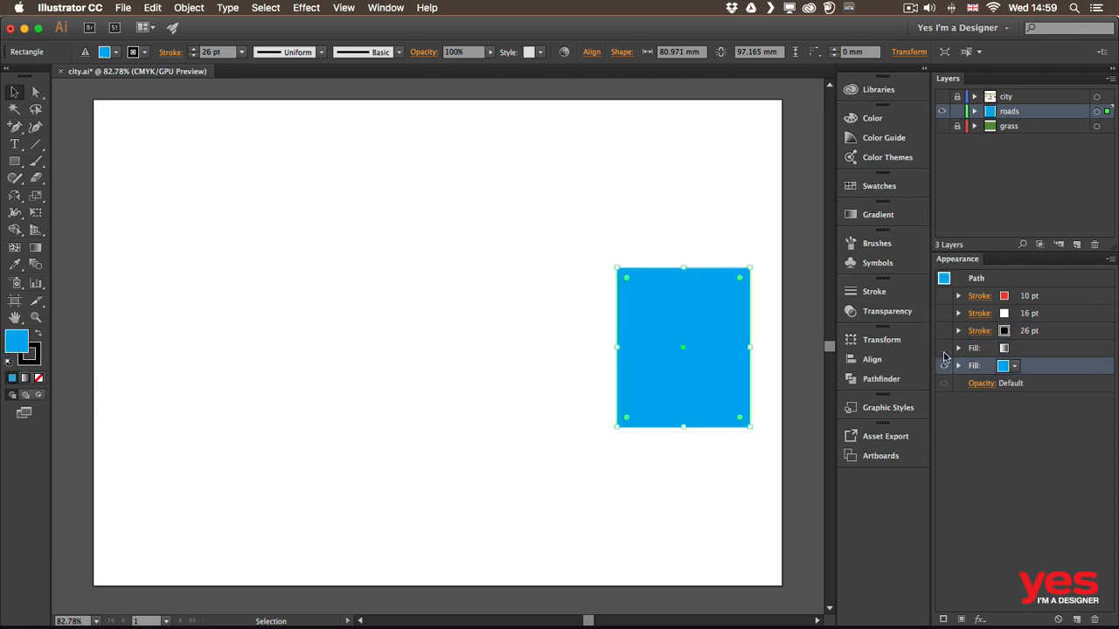
{"action": "left_click", "coordinate": [943, 349]}
{"action": "left_click", "coordinate": [944, 331]}
{"action": "left_click", "coordinate": [944, 314]}
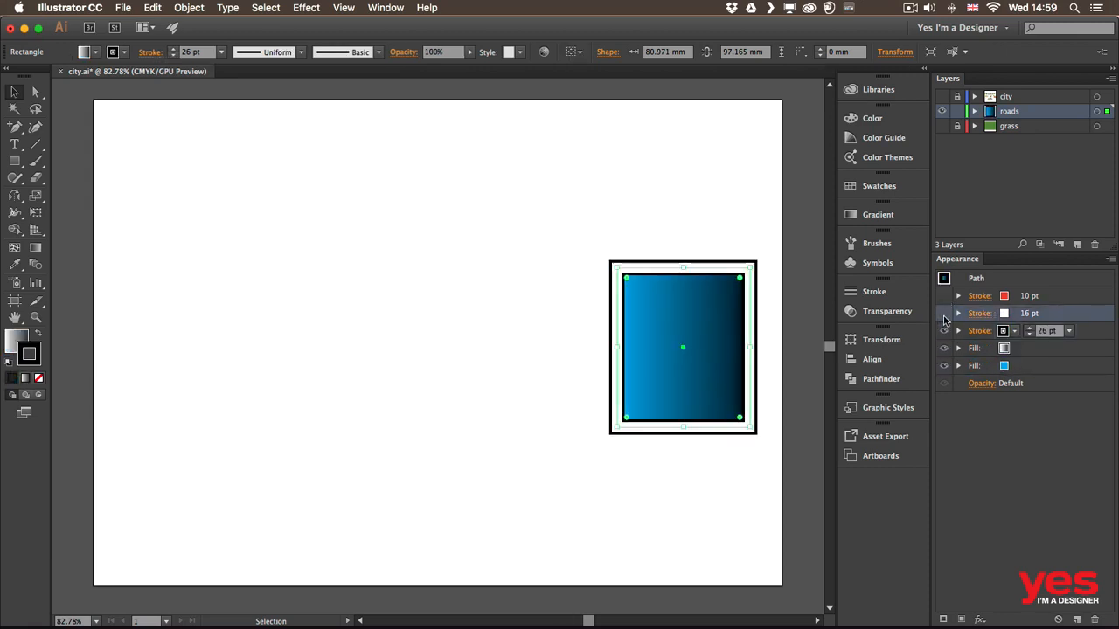
{"action": "left_click", "coordinate": [944, 296]}
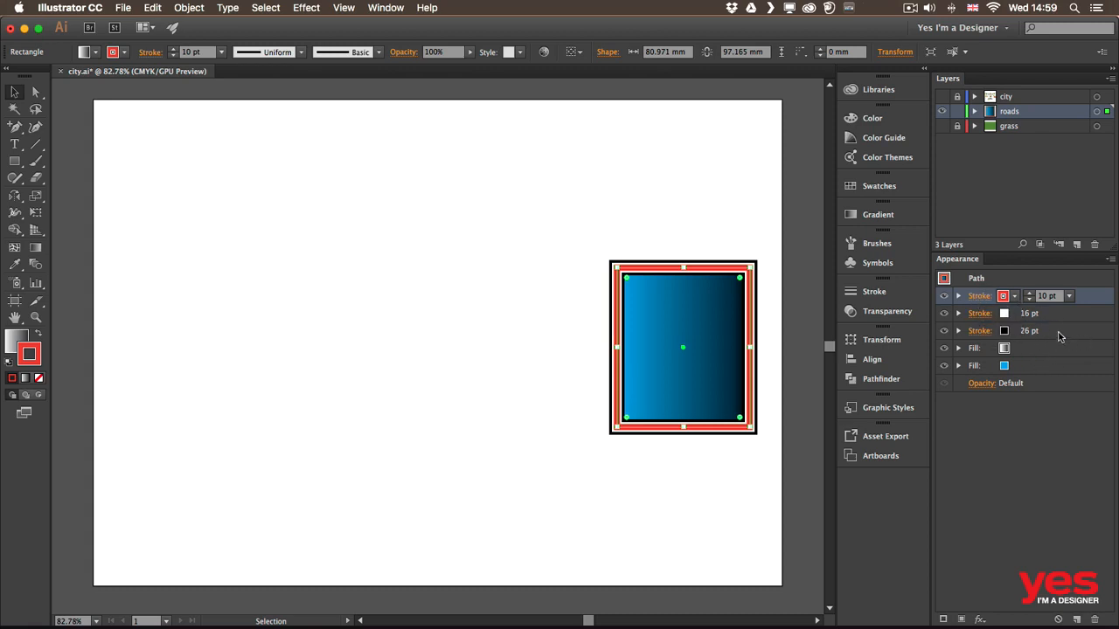
Step: Move the black stroke above the red stroke in the rectangle's attribute stack and set its weight to 3 pt
{"action": "left_click_drag", "start_coordinate": [1059, 337], "coordinate": [1045, 286]}
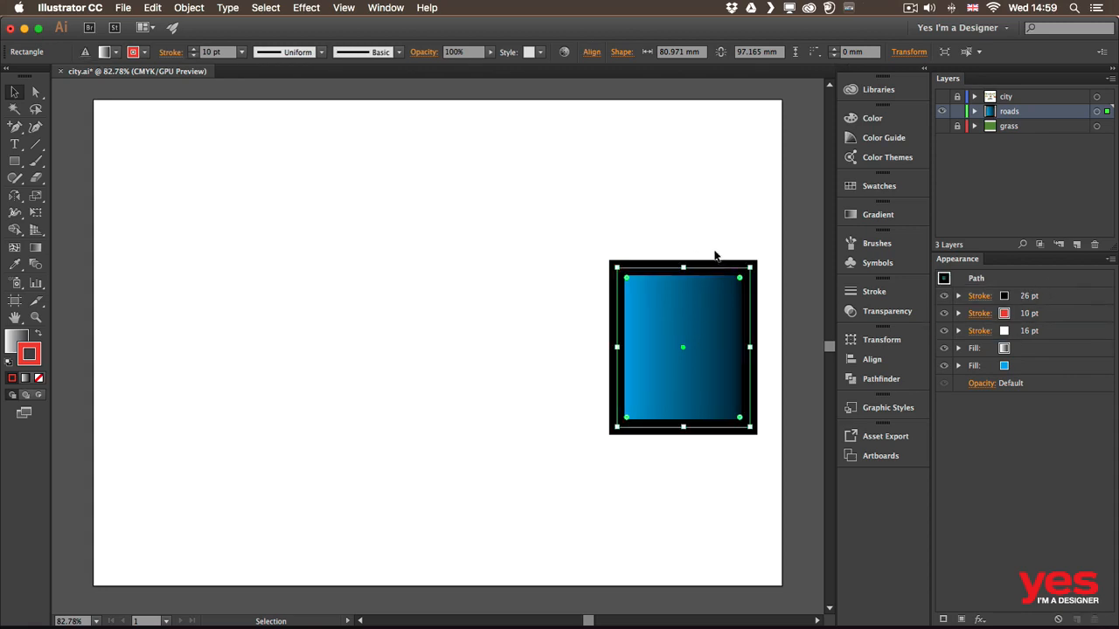
{"action": "left_click", "coordinate": [1012, 298]}
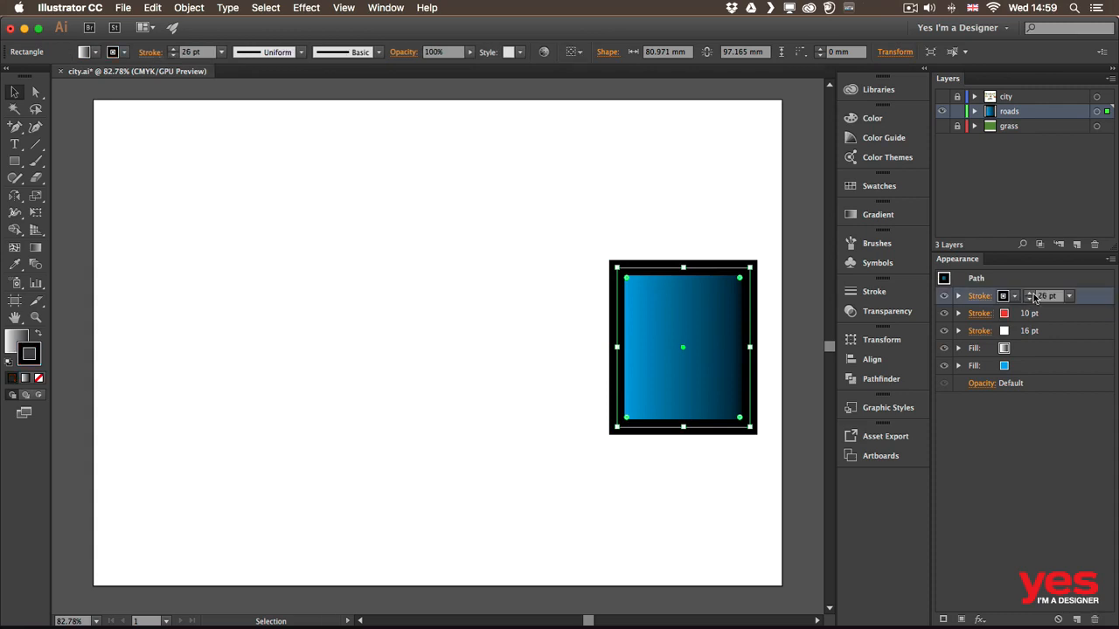
{"action": "left_click", "coordinate": [1030, 299]}
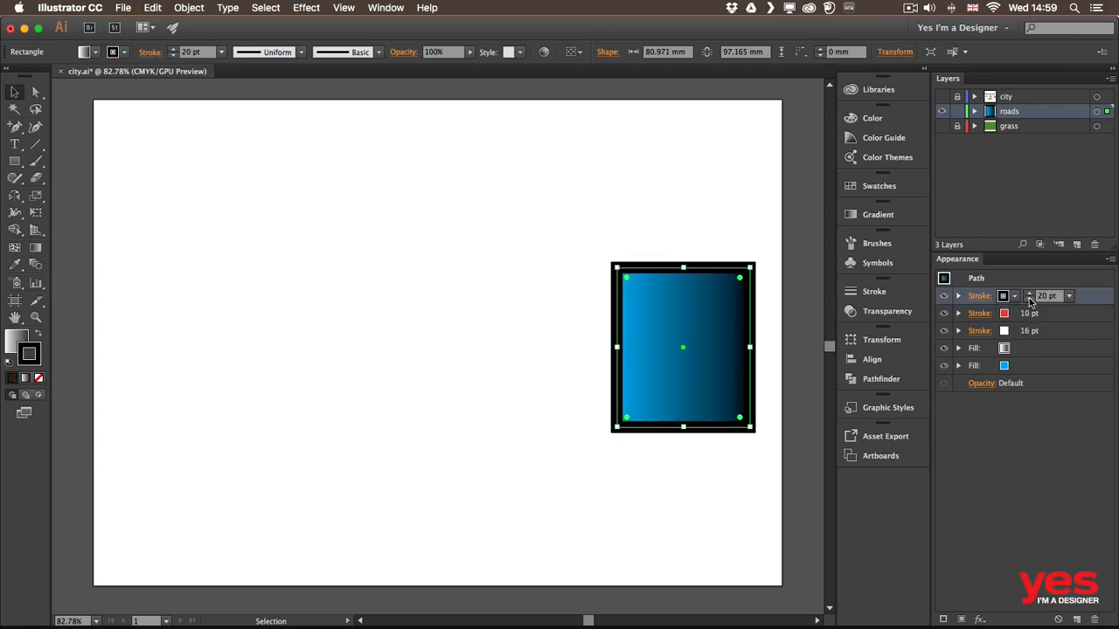
{"action": "left_click", "coordinate": [1030, 300]}
{"action": "left_click", "coordinate": [1068, 297]}
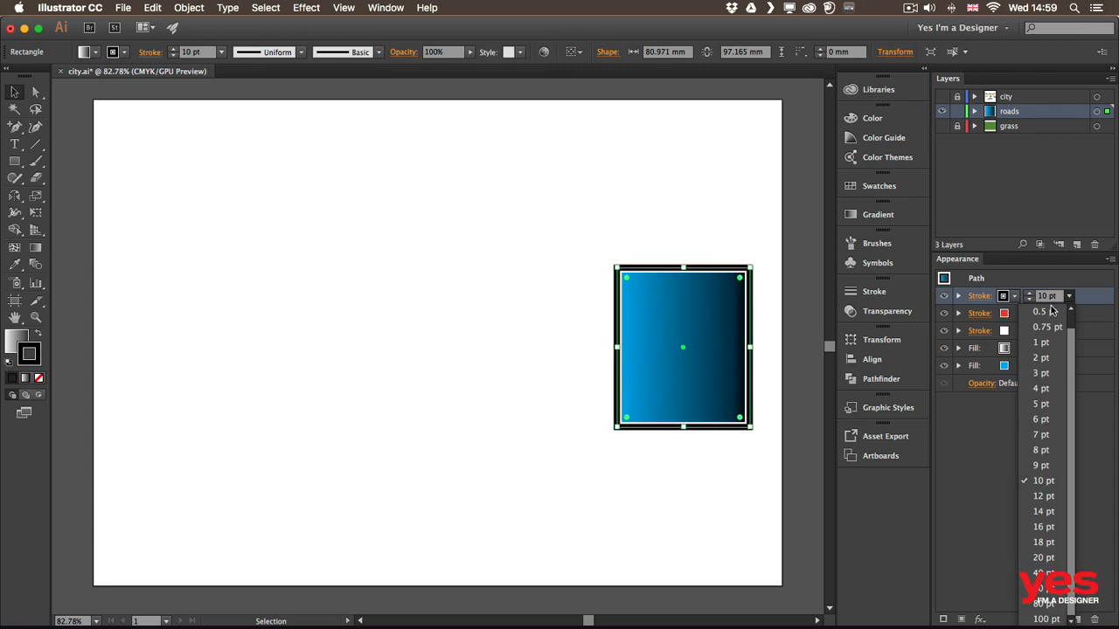
{"action": "left_click", "coordinate": [1042, 374]}
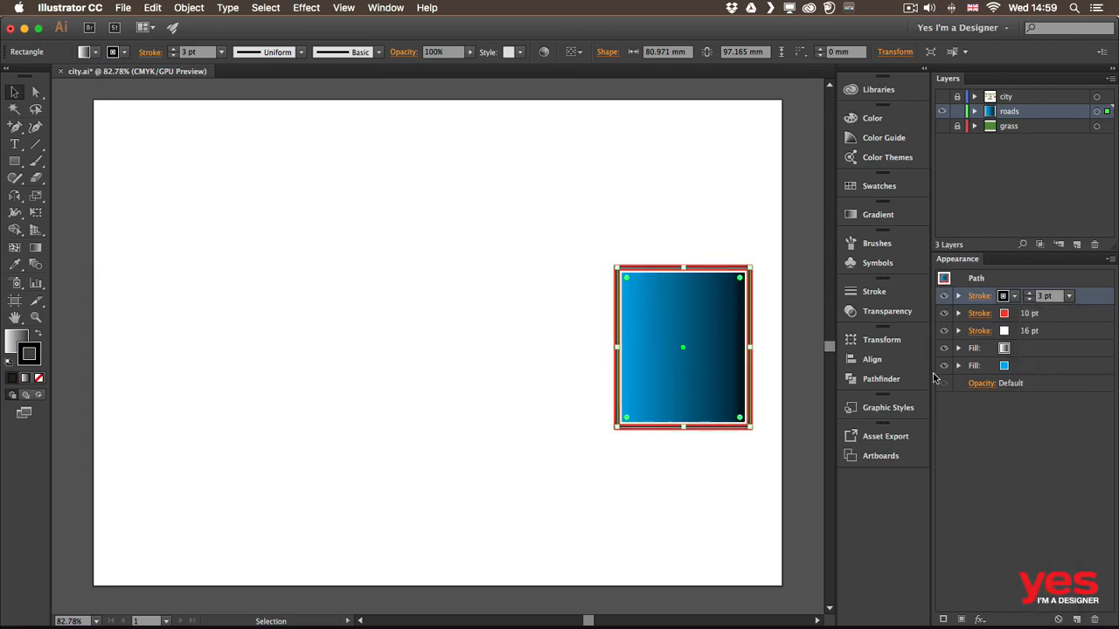
{"action": "left_click", "coordinate": [776, 372]}
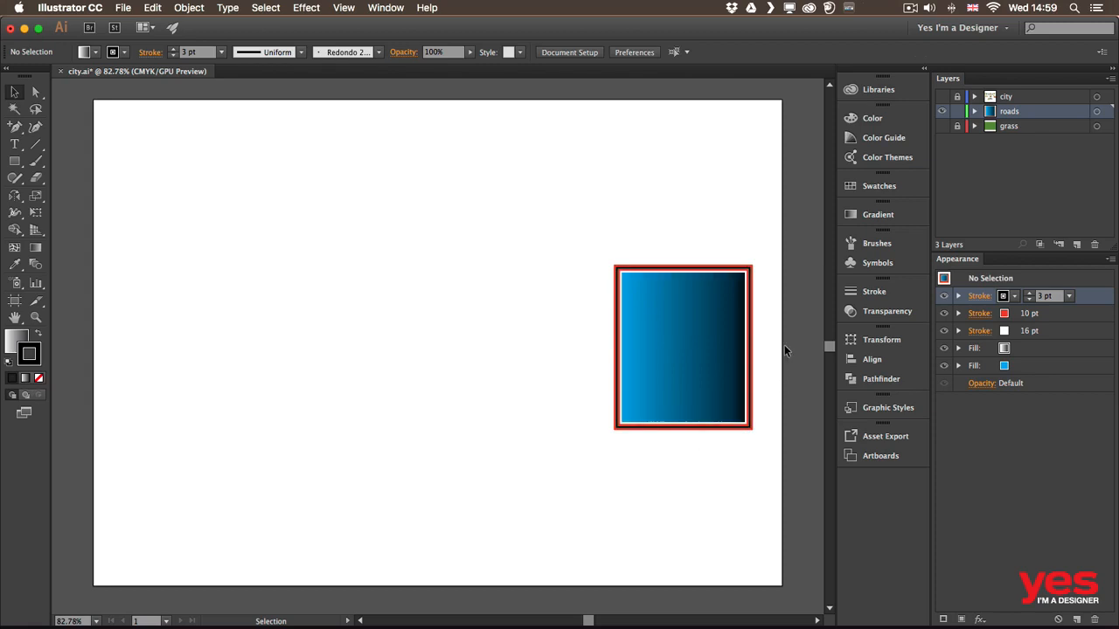
{"action": "left_click", "coordinate": [697, 342]}
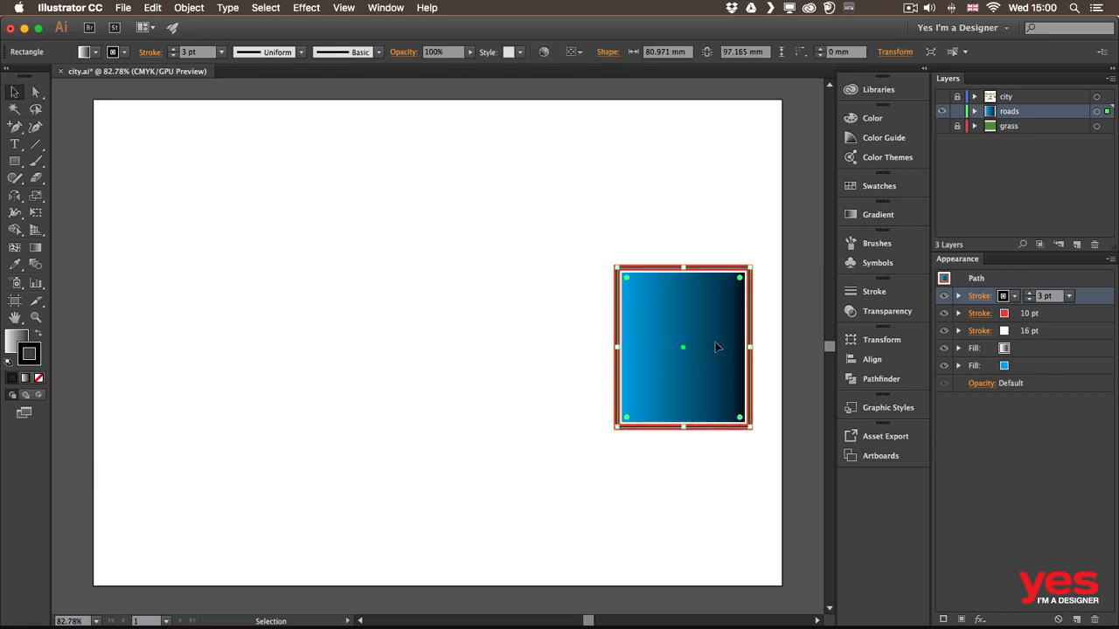
{"action": "left_click", "coordinate": [795, 306]}
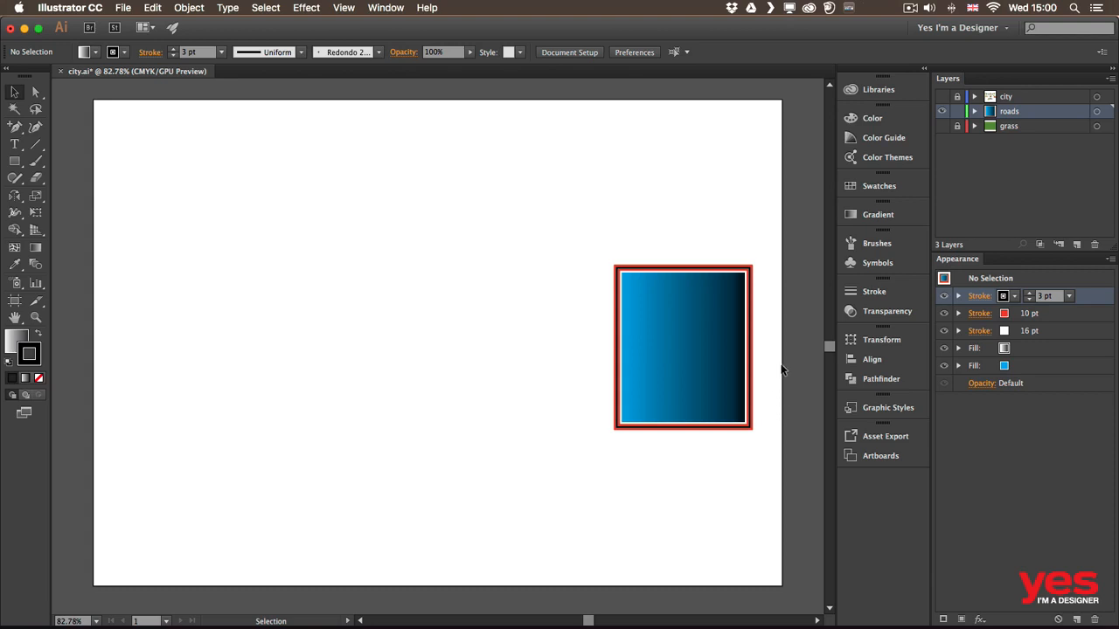
{"action": "left_click", "coordinate": [732, 316]}
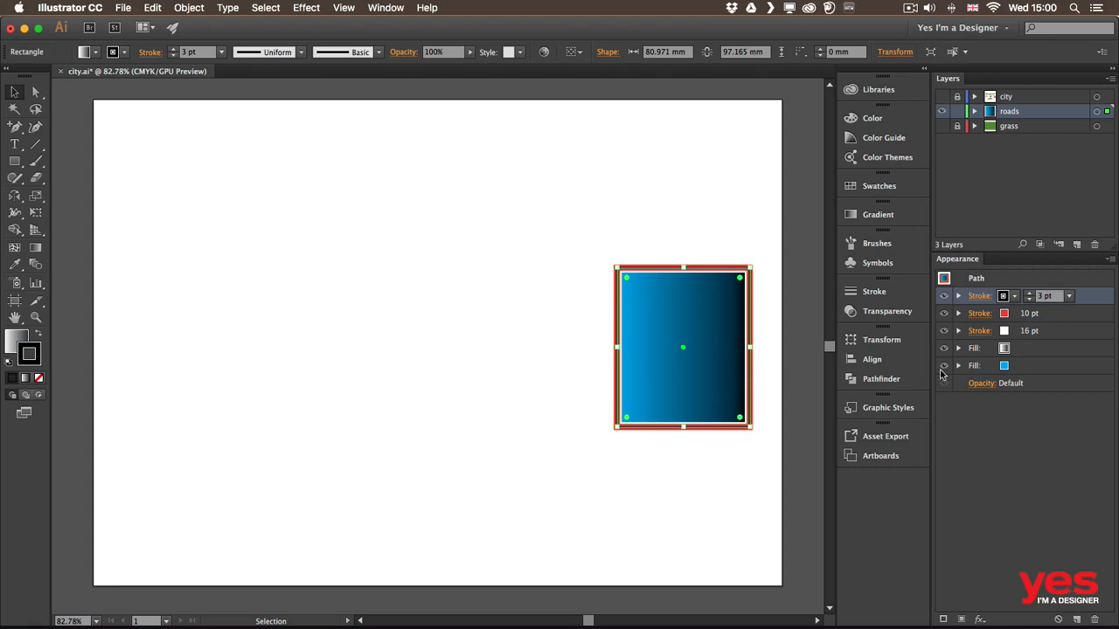
Step: Switch the gradient fill's blend mode to Normal to compare, and set it back to Multiply
{"action": "left_click", "coordinate": [958, 349]}
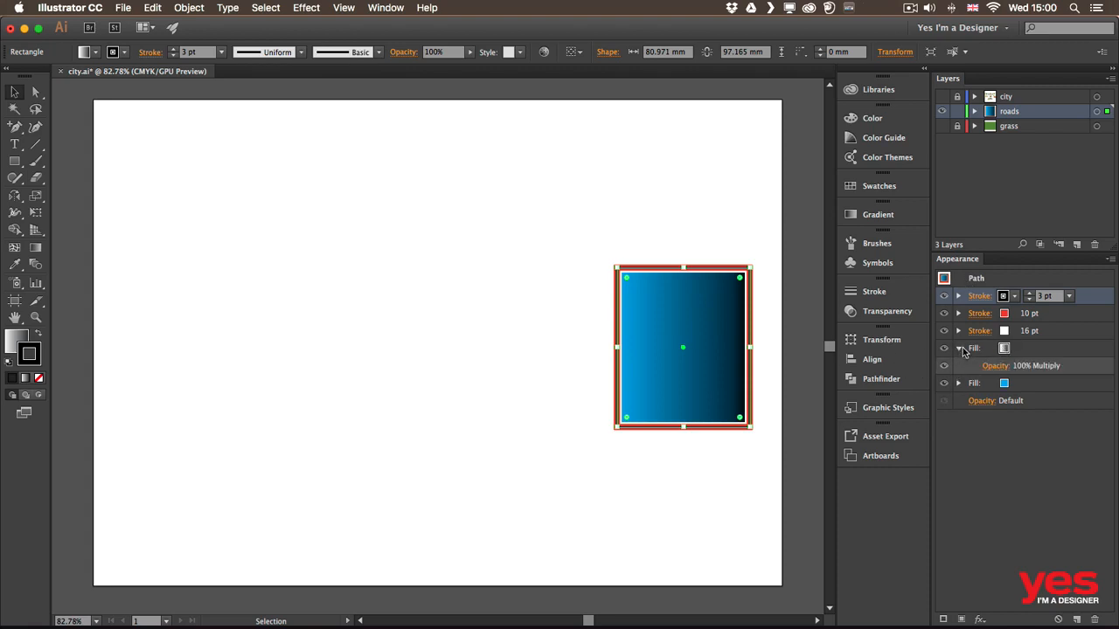
{"action": "left_click", "coordinate": [959, 349]}
{"action": "left_click", "coordinate": [958, 349]}
{"action": "left_click", "coordinate": [995, 366]}
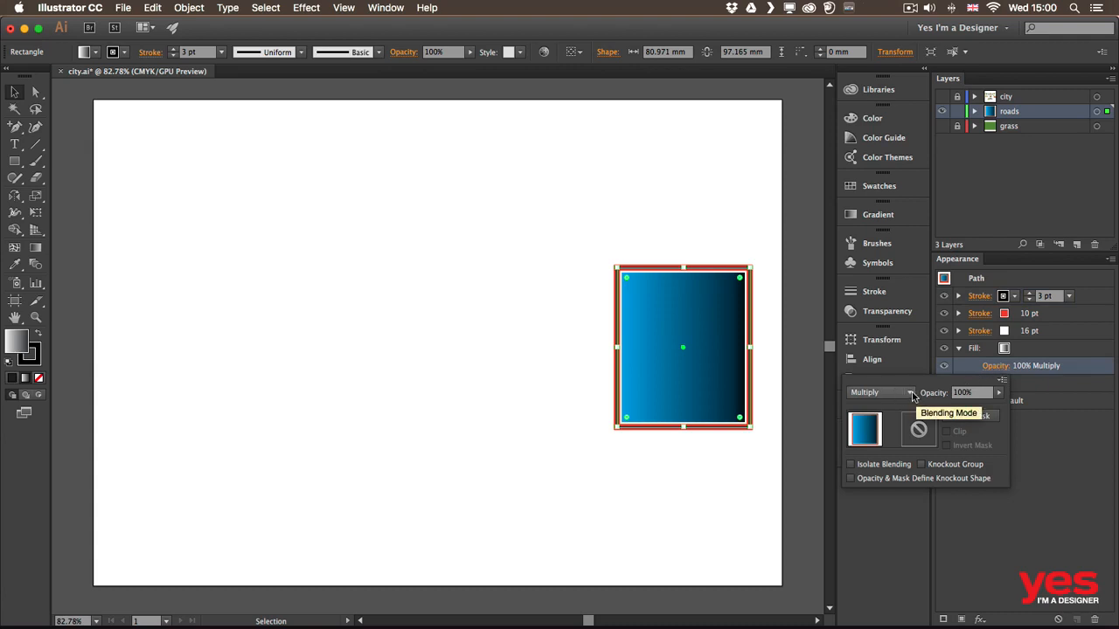
{"action": "left_click", "coordinate": [909, 394]}
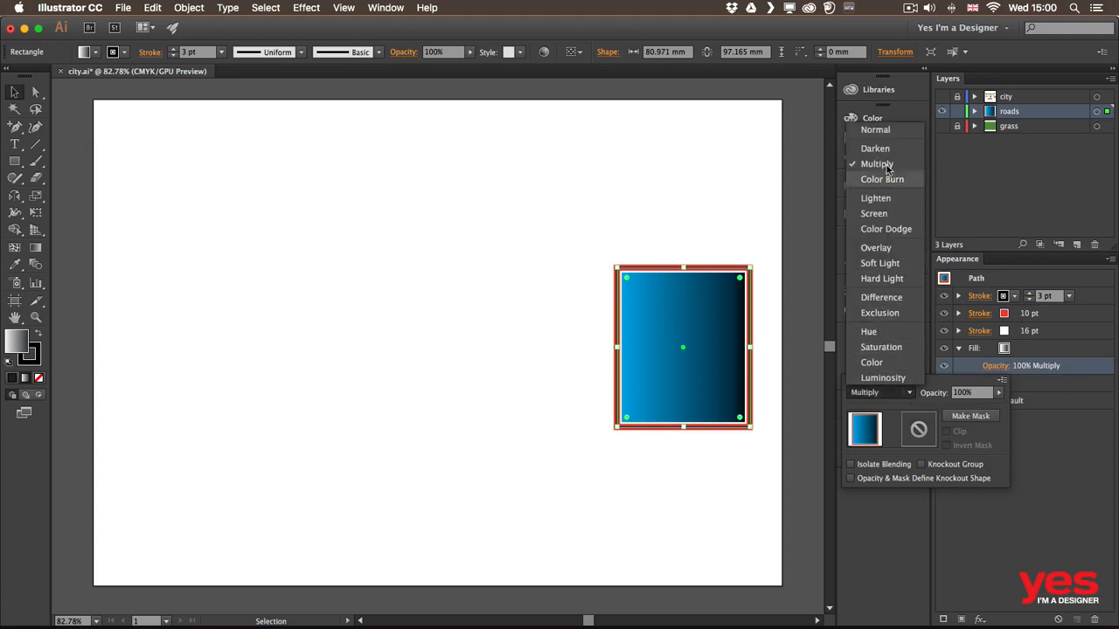
{"action": "left_click", "coordinate": [875, 131]}
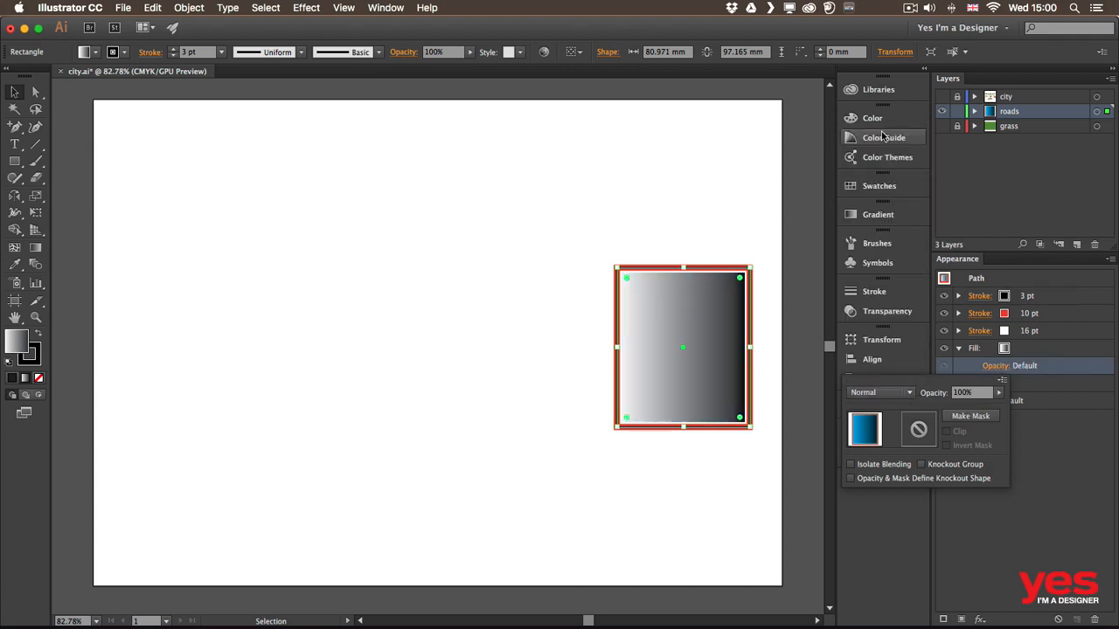
{"action": "left_click", "coordinate": [908, 395]}
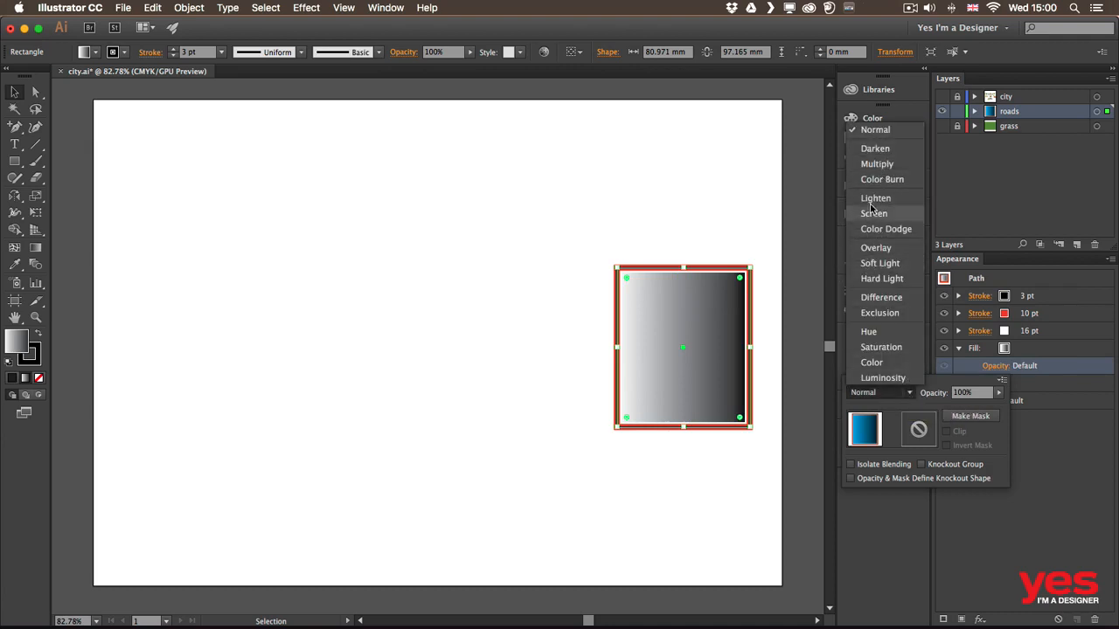
{"action": "left_click", "coordinate": [878, 165]}
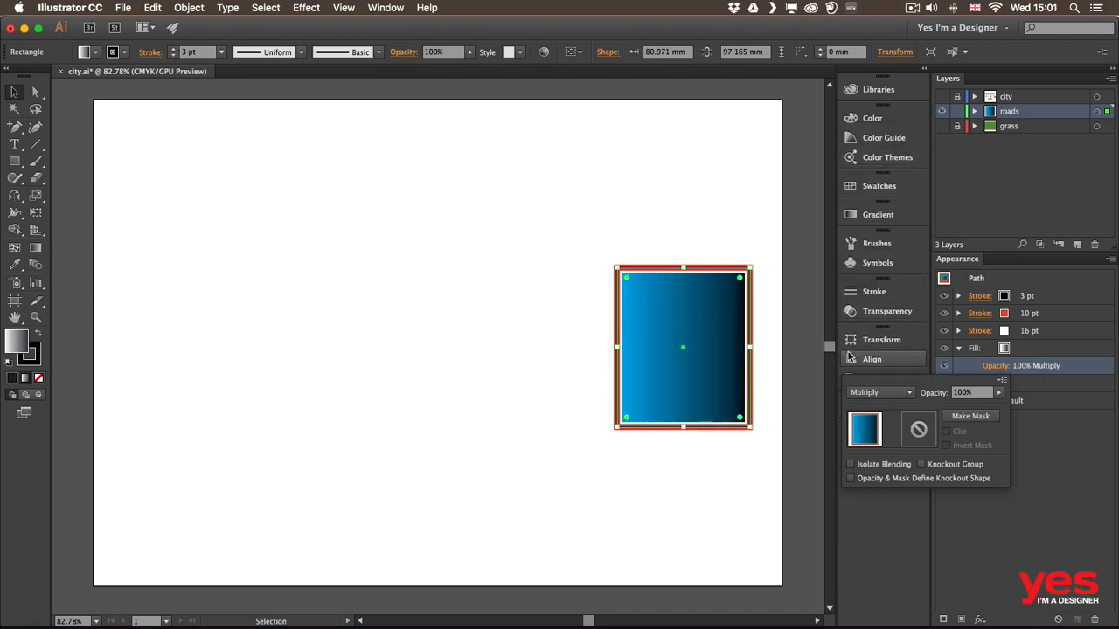
{"action": "left_click", "coordinate": [1057, 424]}
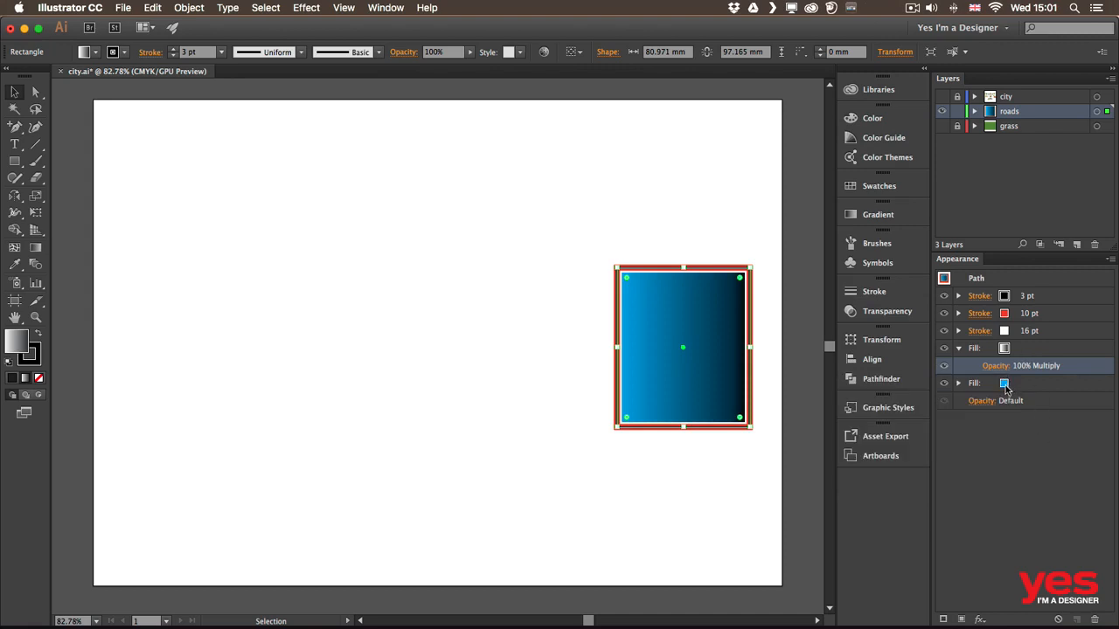
Step: Change the blue fill beneath the gradient to green and then to red, and collapse the gradient fill's details
{"action": "left_click", "coordinate": [1005, 387]}
{"action": "left_click", "coordinate": [1014, 385]}
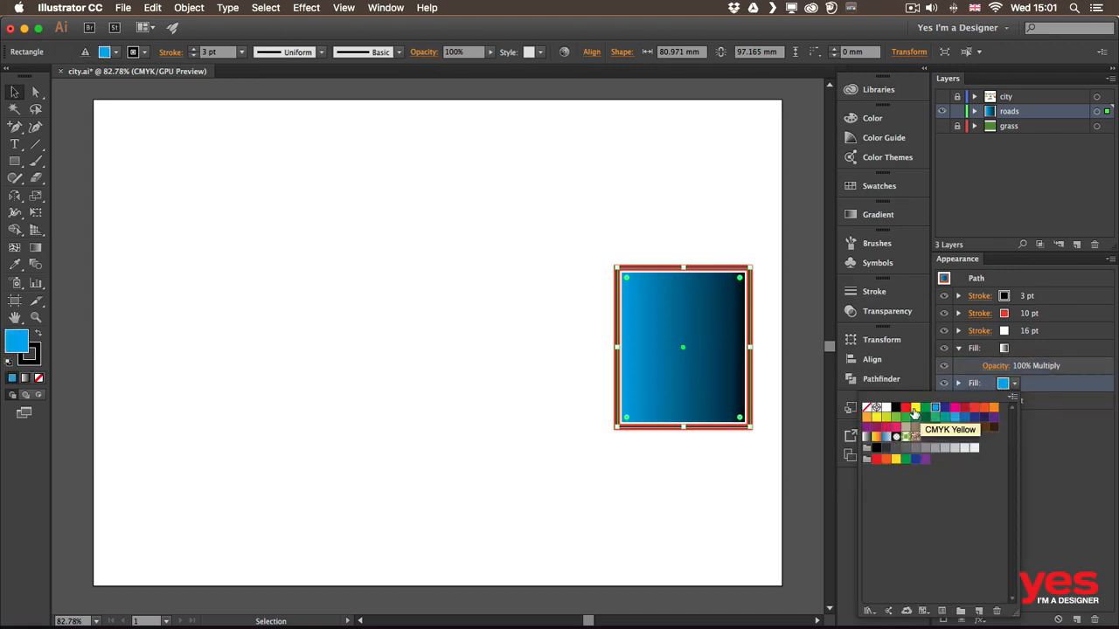
{"action": "left_click", "coordinate": [925, 408]}
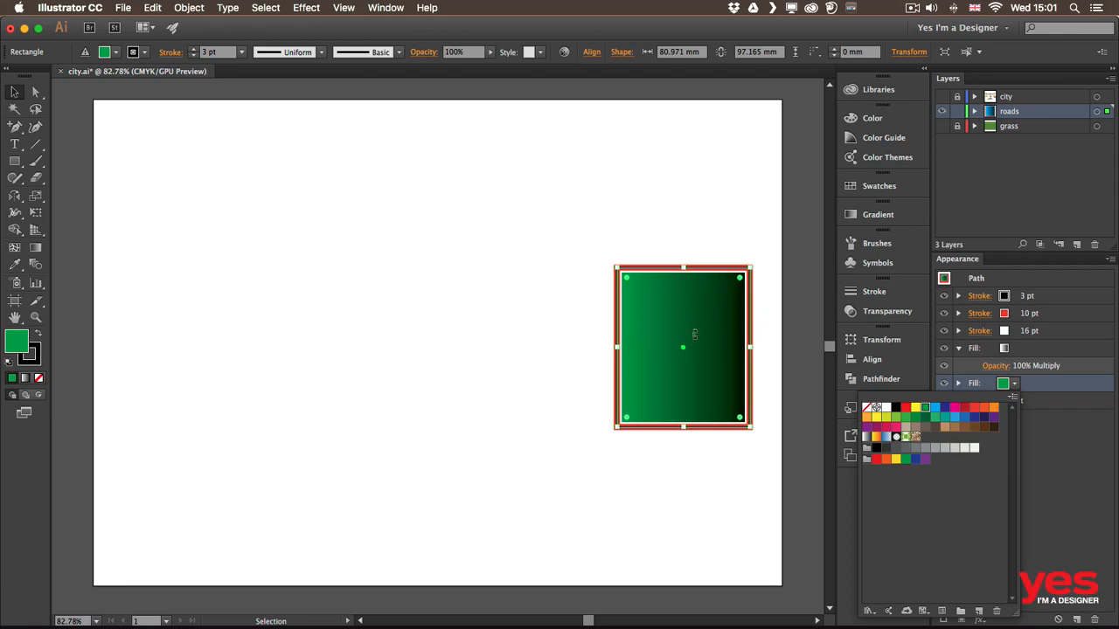
{"action": "left_click", "coordinate": [904, 409]}
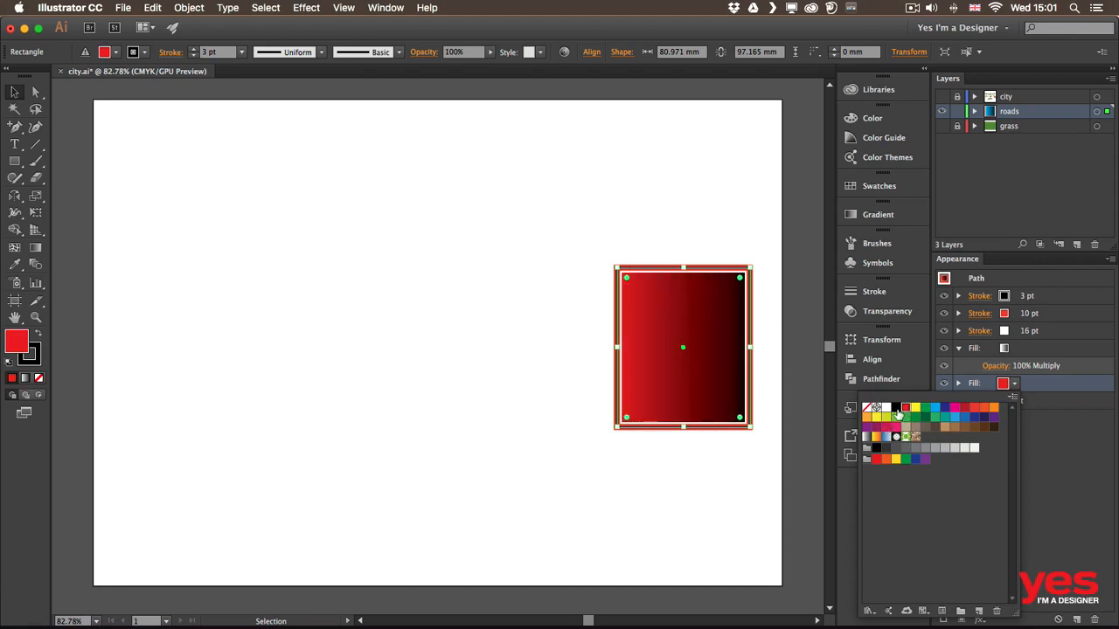
{"action": "left_click", "coordinate": [984, 383]}
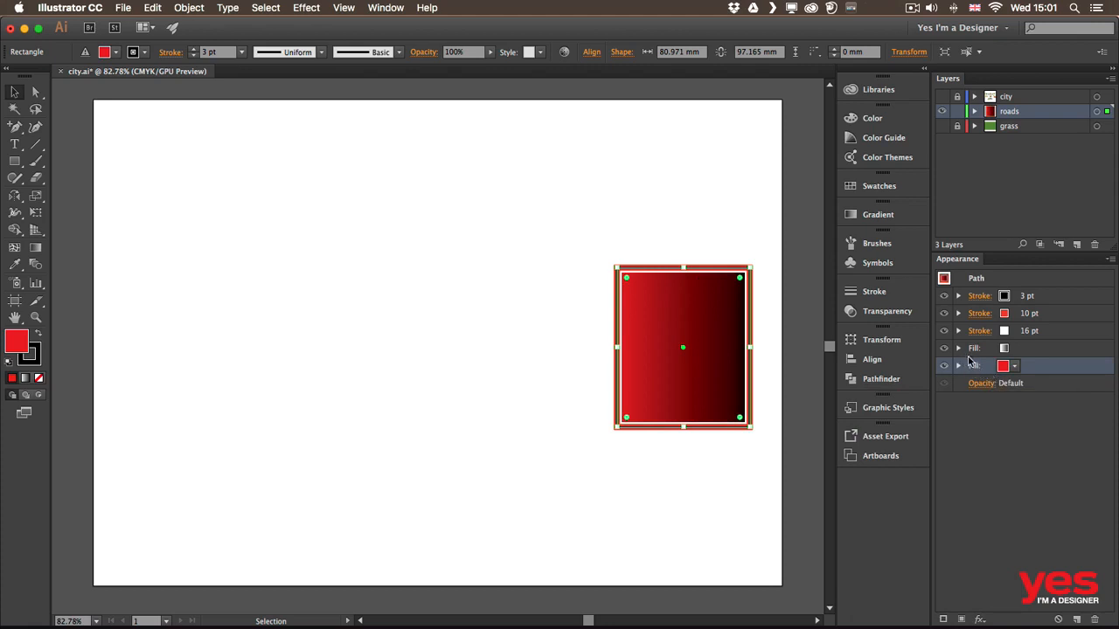
Step: Save the rectangle's stacked strokes and fills as a new graphic style
{"action": "left_click", "coordinate": [885, 407]}
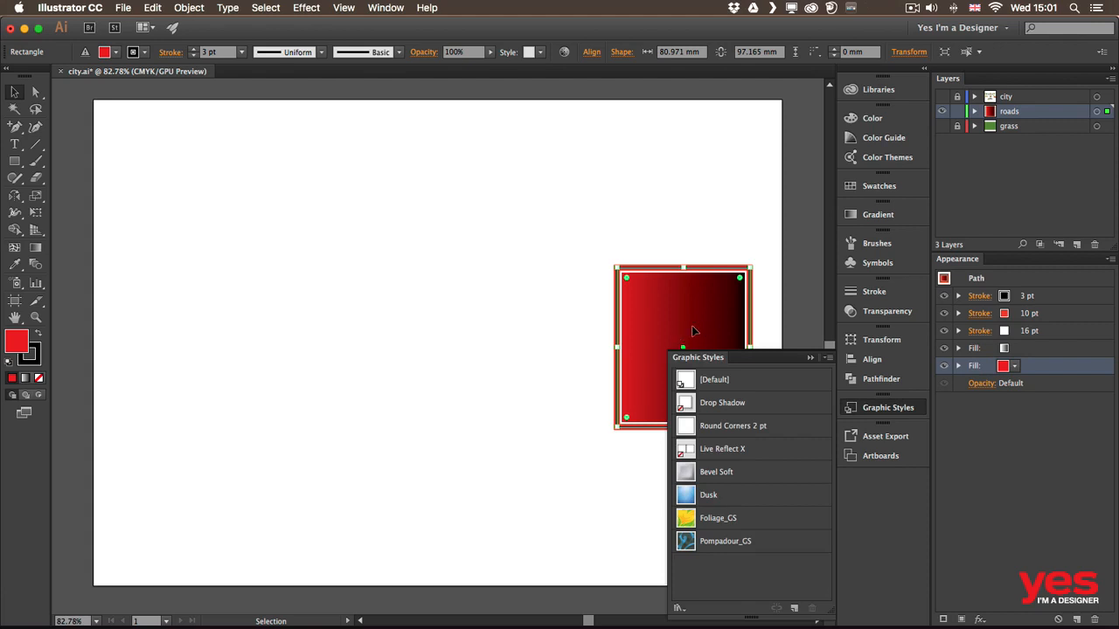
{"action": "left_click", "coordinate": [794, 609]}
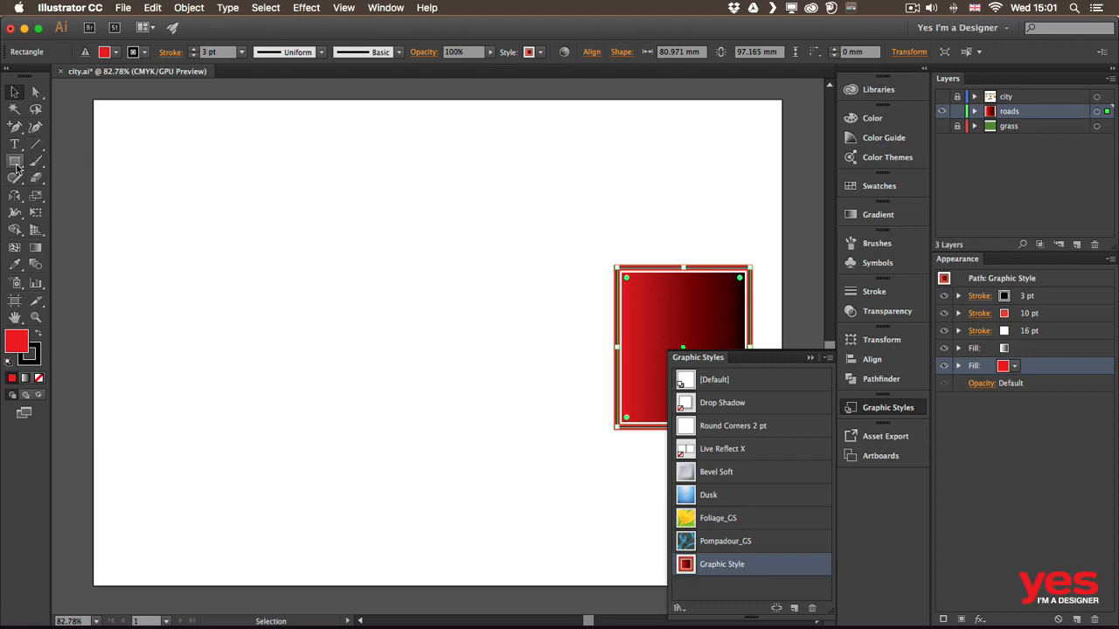
Step: Draw a five-pointed star about 75 by 72 mm on the empty artboard area beside the rectangle, and apply the rectangle's saved graphic style to it
{"action": "left_click_drag", "start_coordinate": [19, 168], "coordinate": [175, 229]}
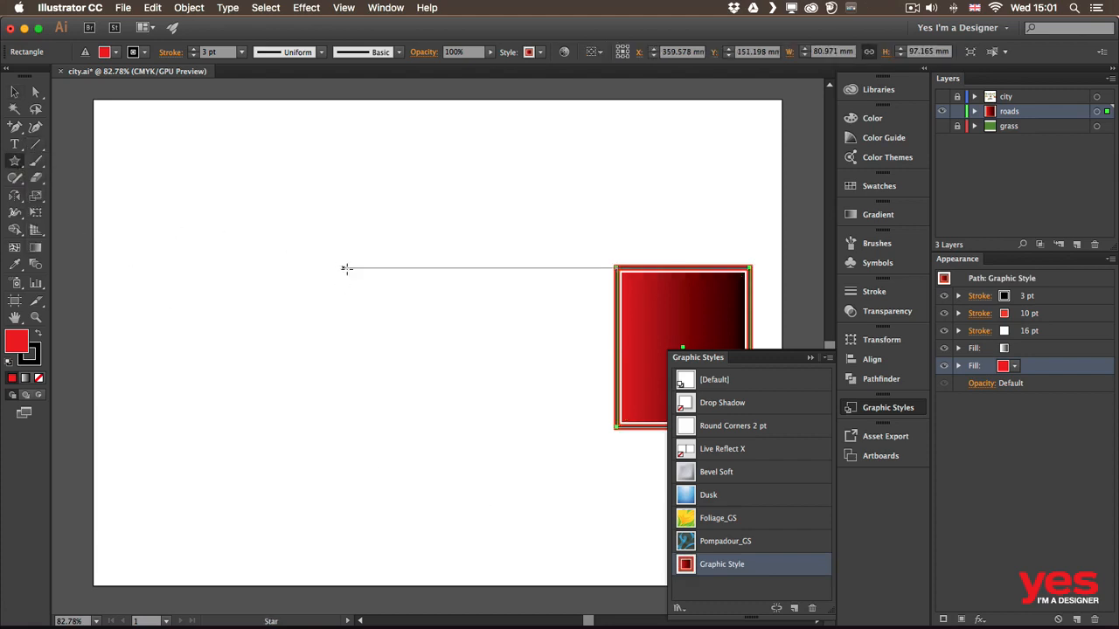
{"action": "left_click_drag", "start_coordinate": [345, 267], "coordinate": [382, 322]}
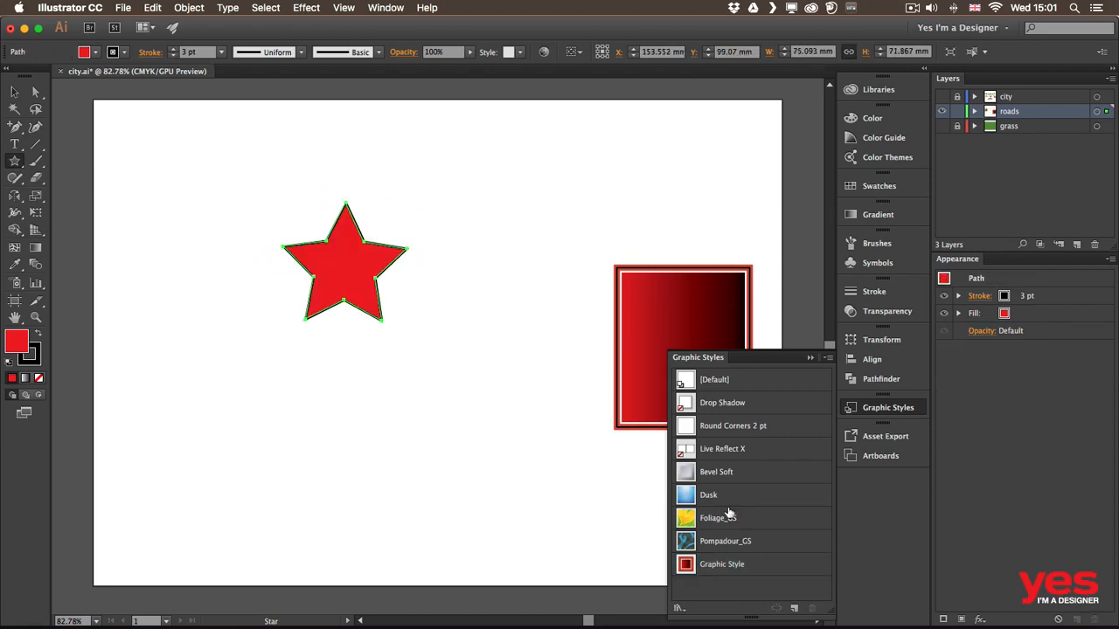
{"action": "left_click", "coordinate": [757, 565]}
{"action": "key", "text": "v"}
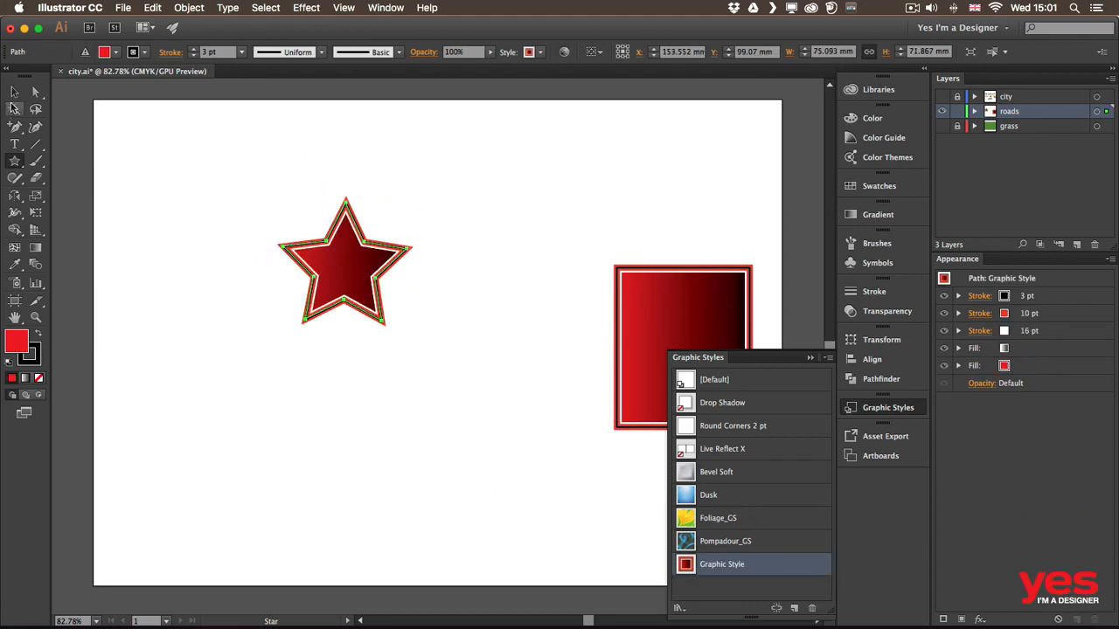
{"action": "left_click", "coordinate": [223, 344]}
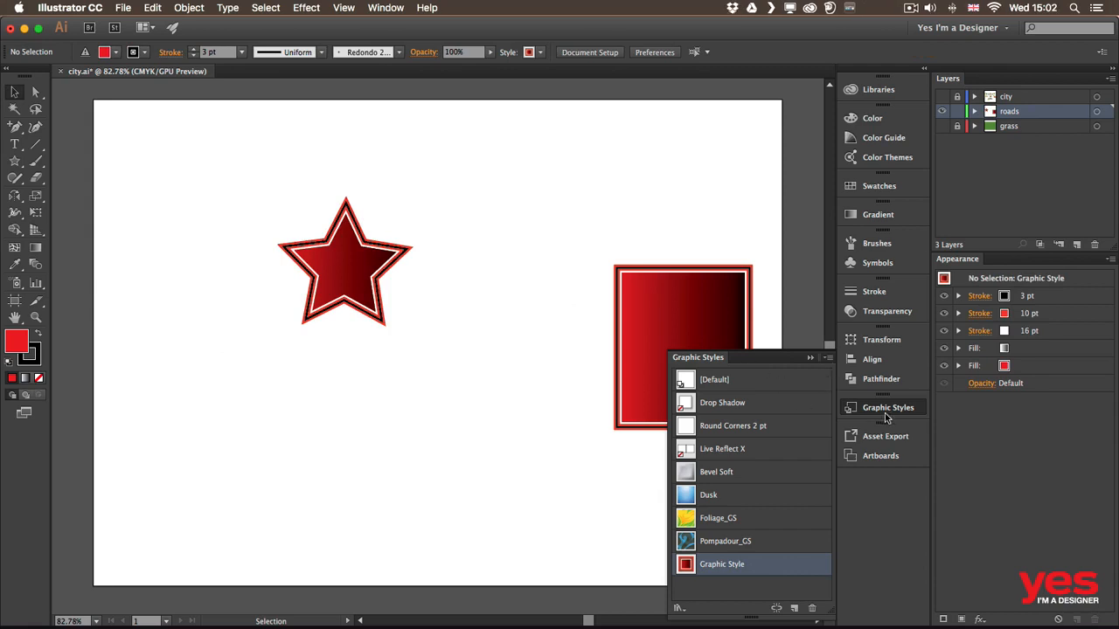
Step: Float the Graphic Styles panel between the star and the rectangle, and apply the Bevel Soft style to the star
{"action": "left_click_drag", "start_coordinate": [699, 360], "coordinate": [469, 145]}
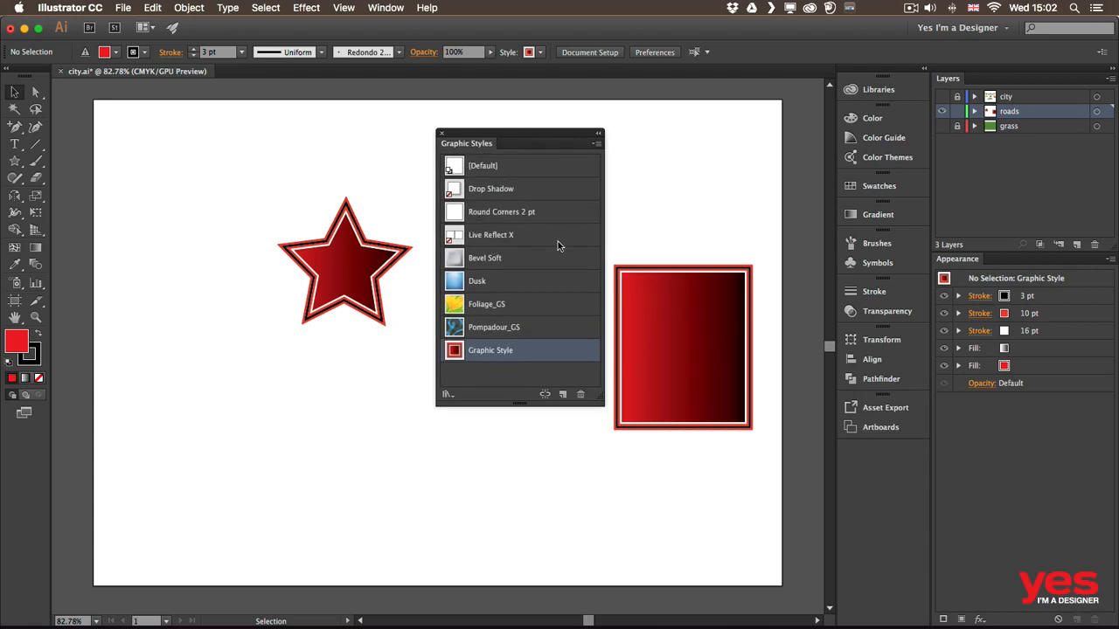
{"action": "left_click_drag", "start_coordinate": [280, 192], "coordinate": [379, 350]}
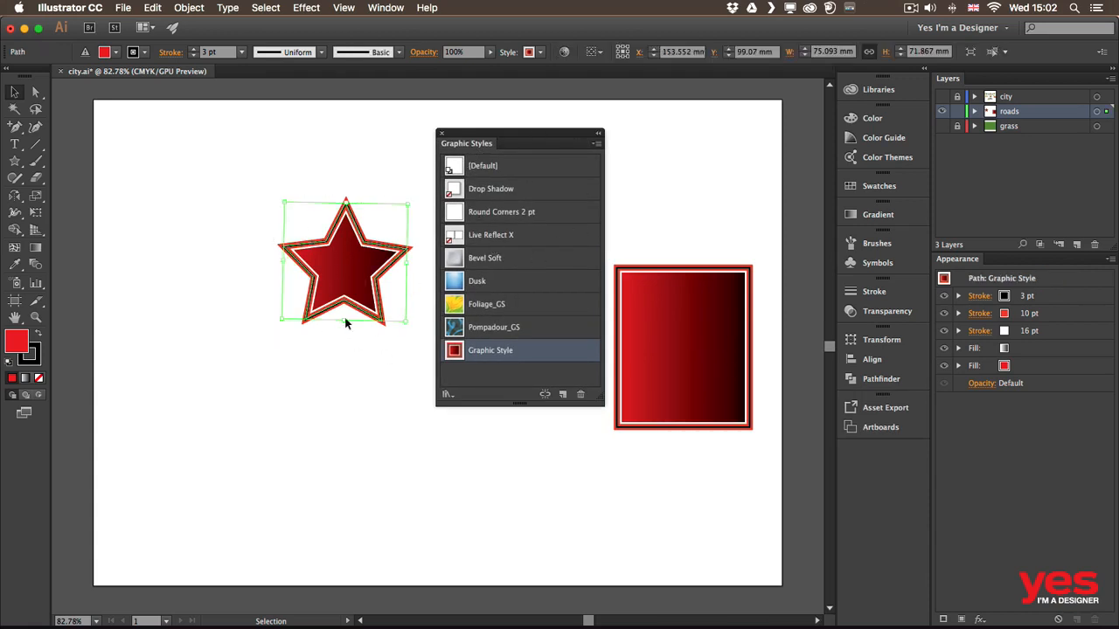
{"action": "left_click", "coordinate": [508, 260]}
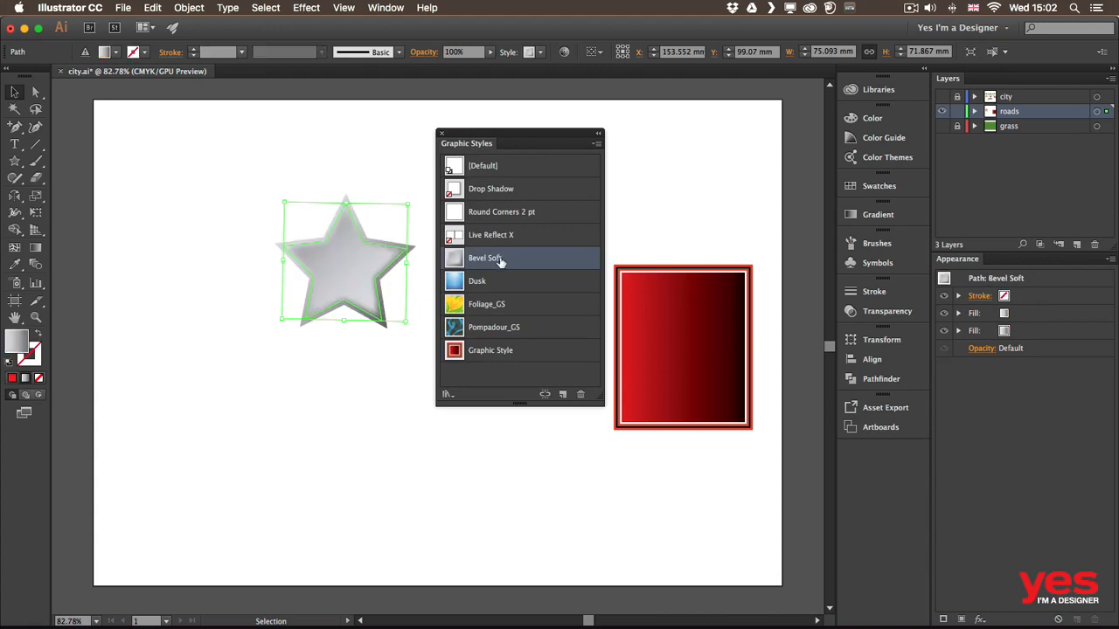
{"action": "left_click", "coordinate": [382, 354]}
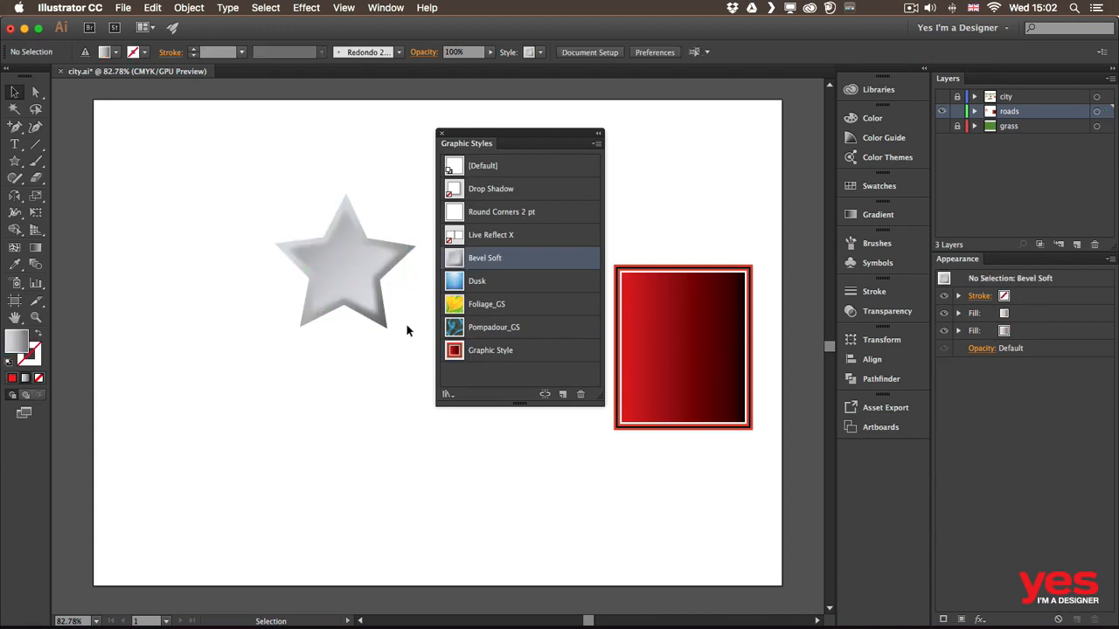
Step: Try the Dusk, Foliage_GS and Pompadour_GS graphic styles on the star one after another
{"action": "left_click", "coordinate": [345, 289]}
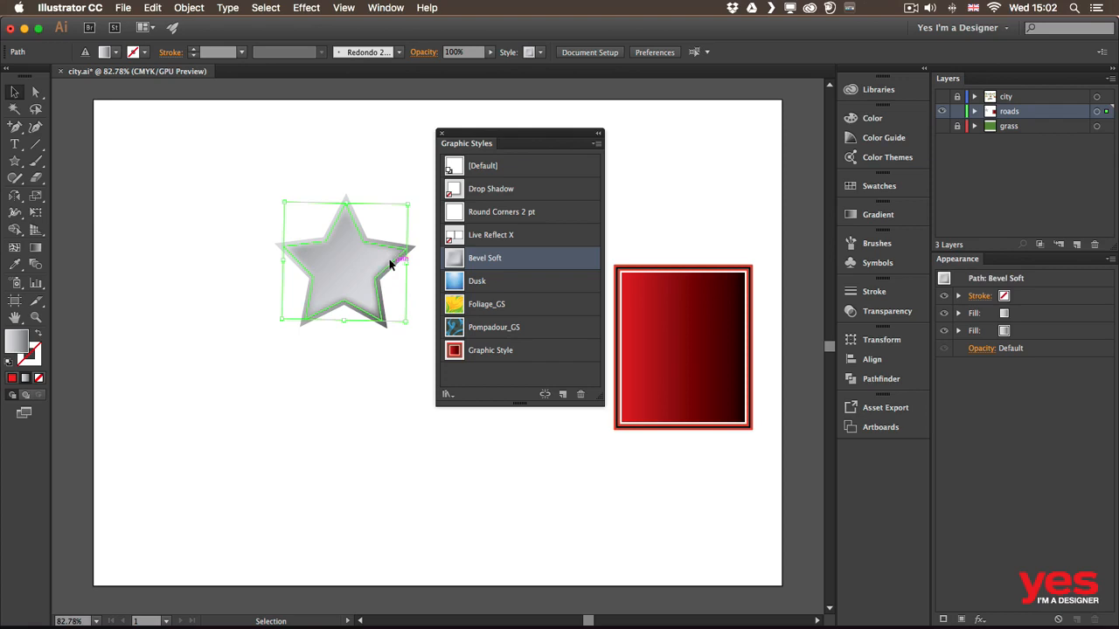
{"action": "left_click", "coordinate": [509, 289]}
{"action": "left_click", "coordinate": [350, 405]}
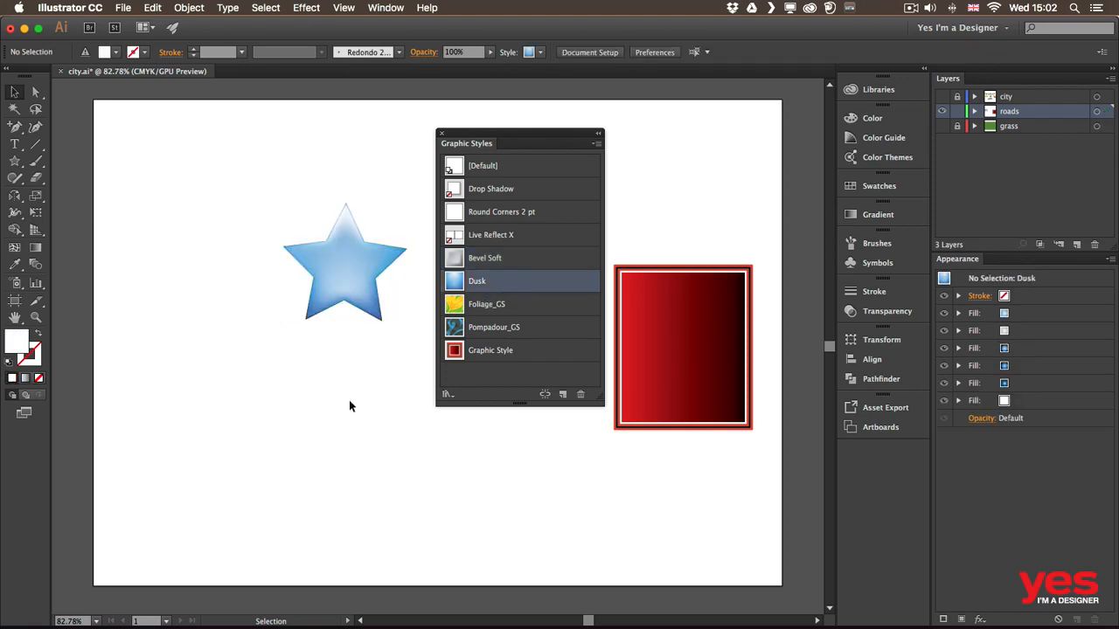
{"action": "left_click", "coordinate": [363, 301]}
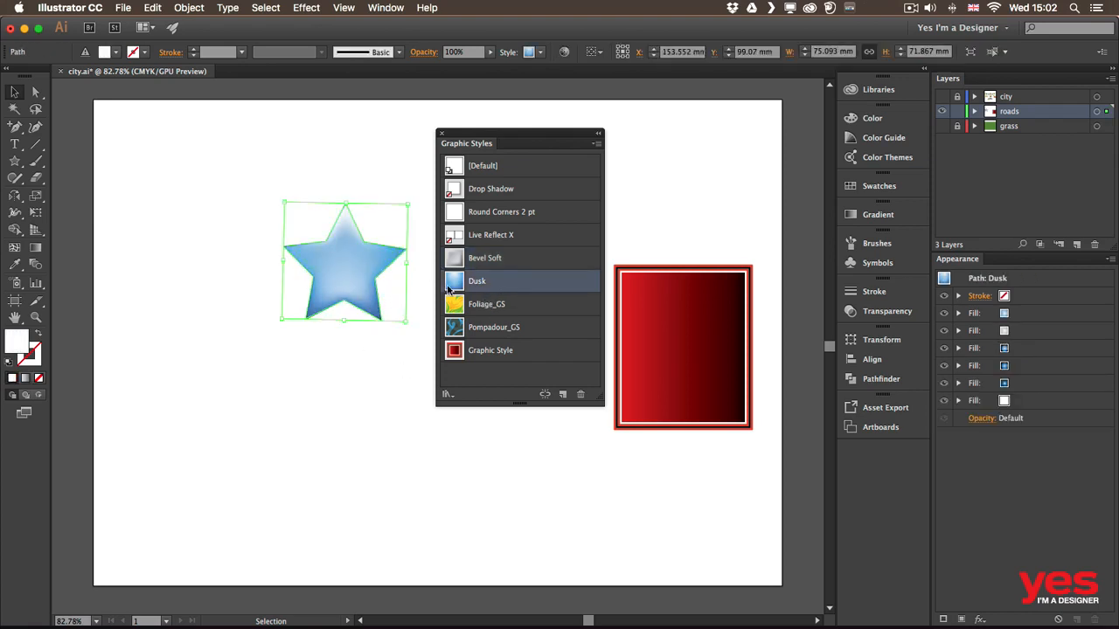
{"action": "left_click", "coordinate": [495, 309]}
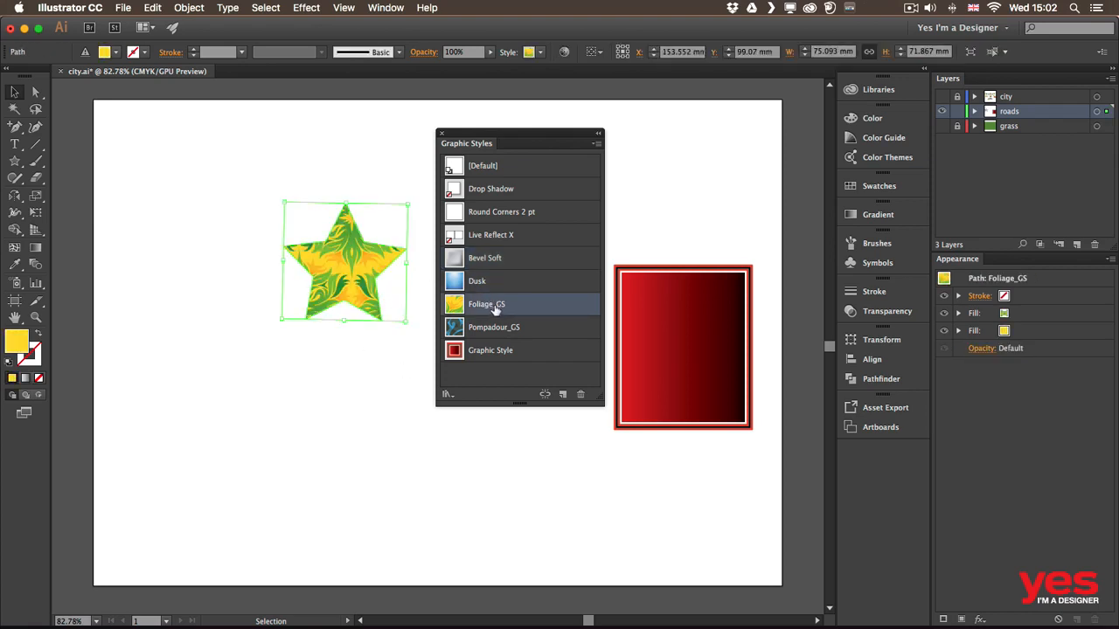
{"action": "double_click", "coordinate": [539, 329]}
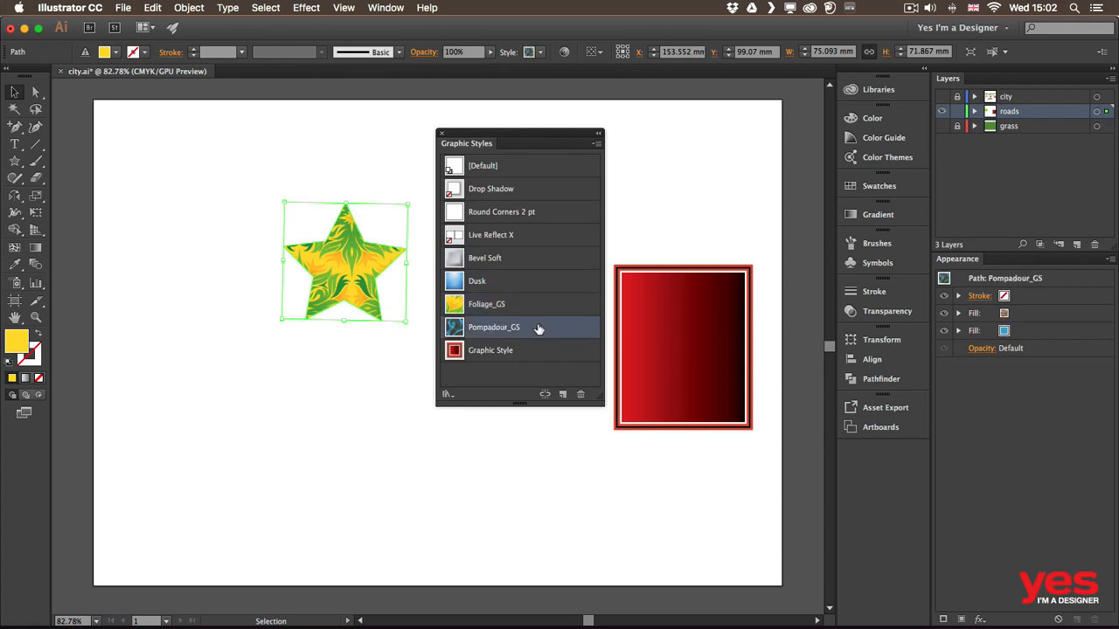
{"action": "left_click", "coordinate": [155, 121]}
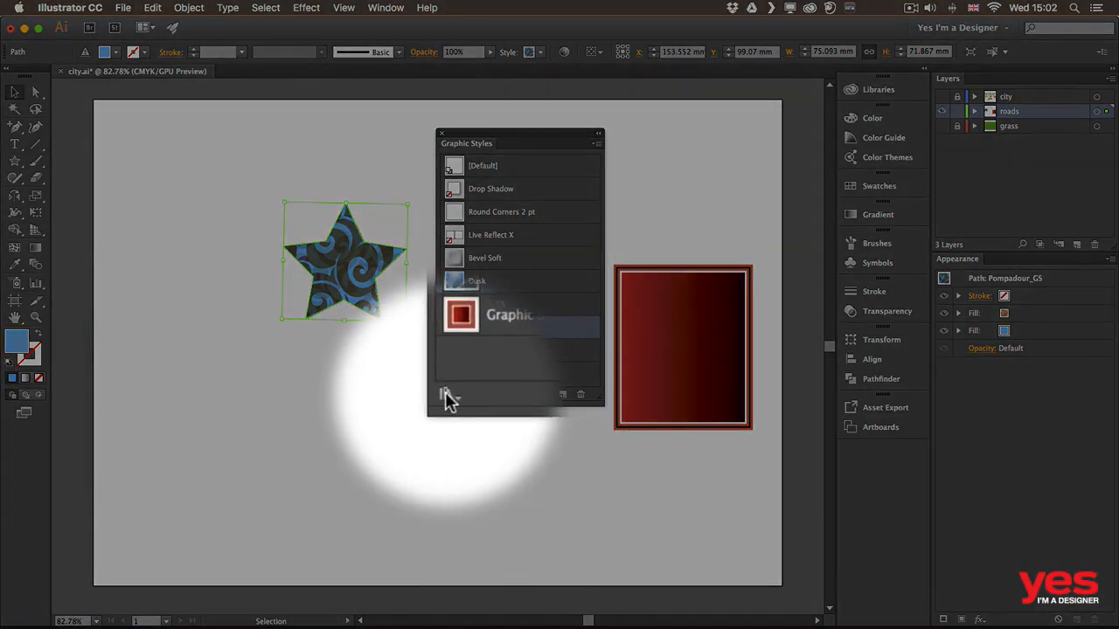
Step: Apply Silver Ribbon and Light Copper Highlight from the Illuminate Styles library to the star, and close the library
{"action": "left_click", "coordinate": [445, 395]}
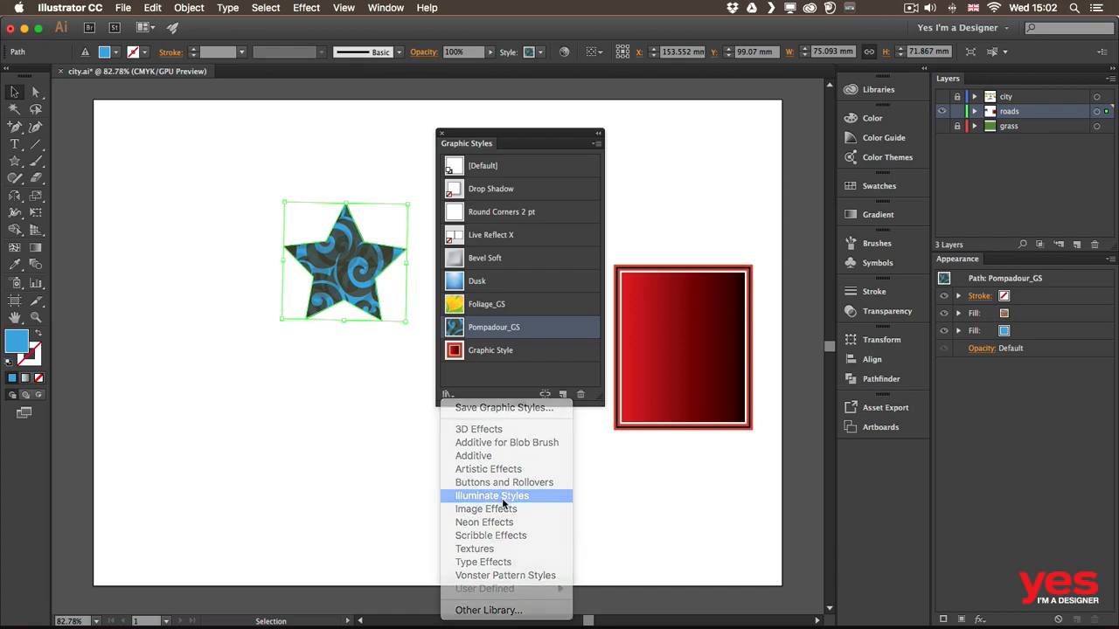
{"action": "left_click", "coordinate": [503, 497]}
{"action": "left_click", "coordinate": [514, 328]}
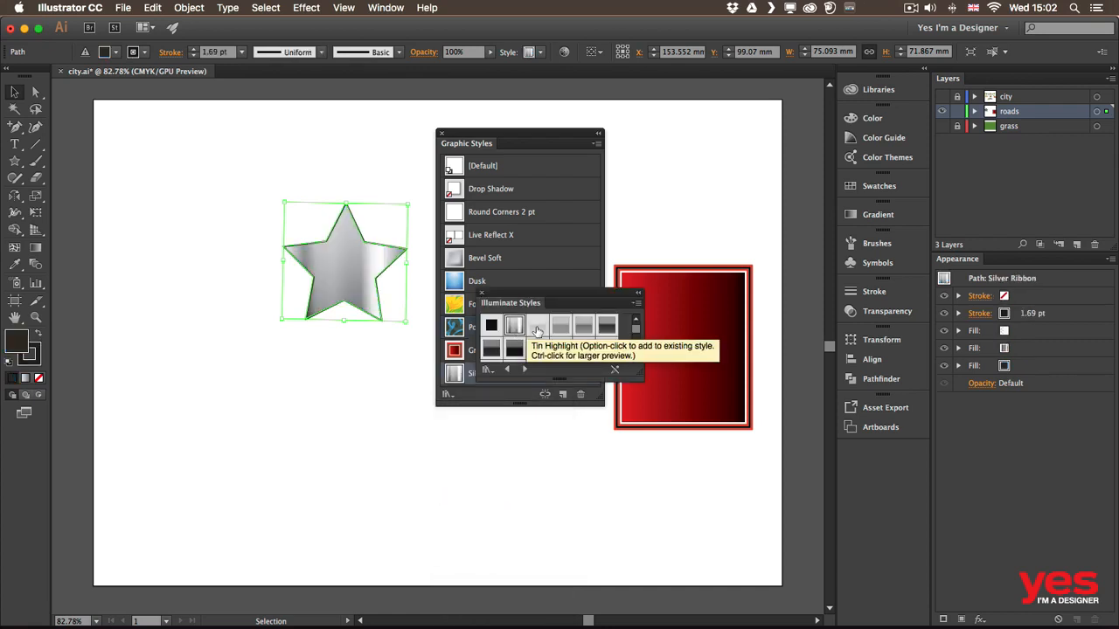
{"action": "left_click", "coordinate": [584, 350]}
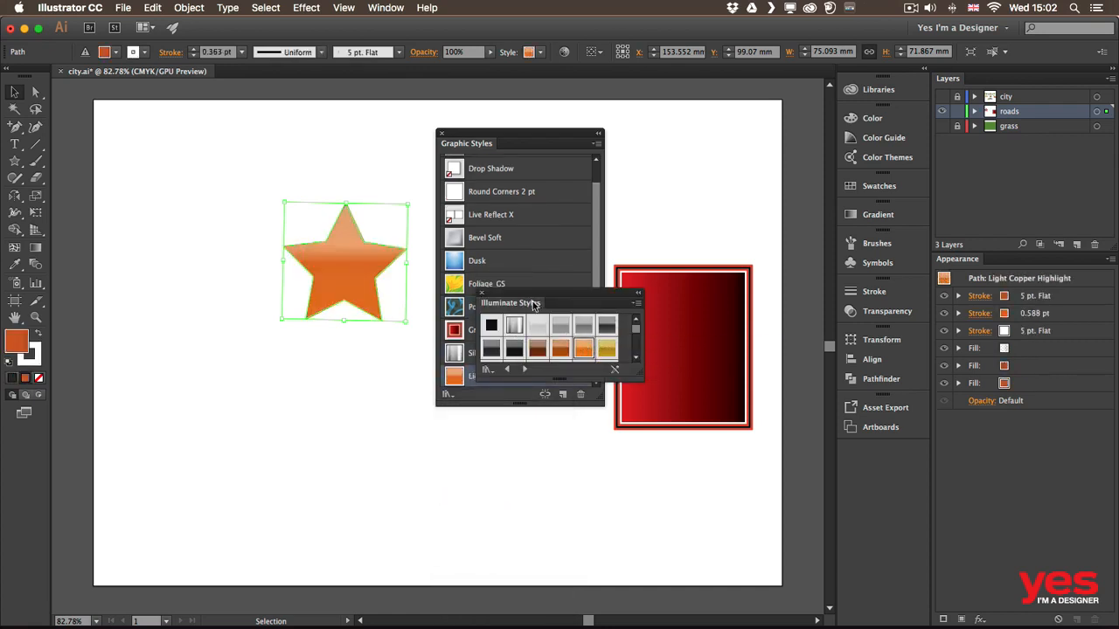
{"action": "left_click_drag", "start_coordinate": [536, 299], "coordinate": [459, 458]}
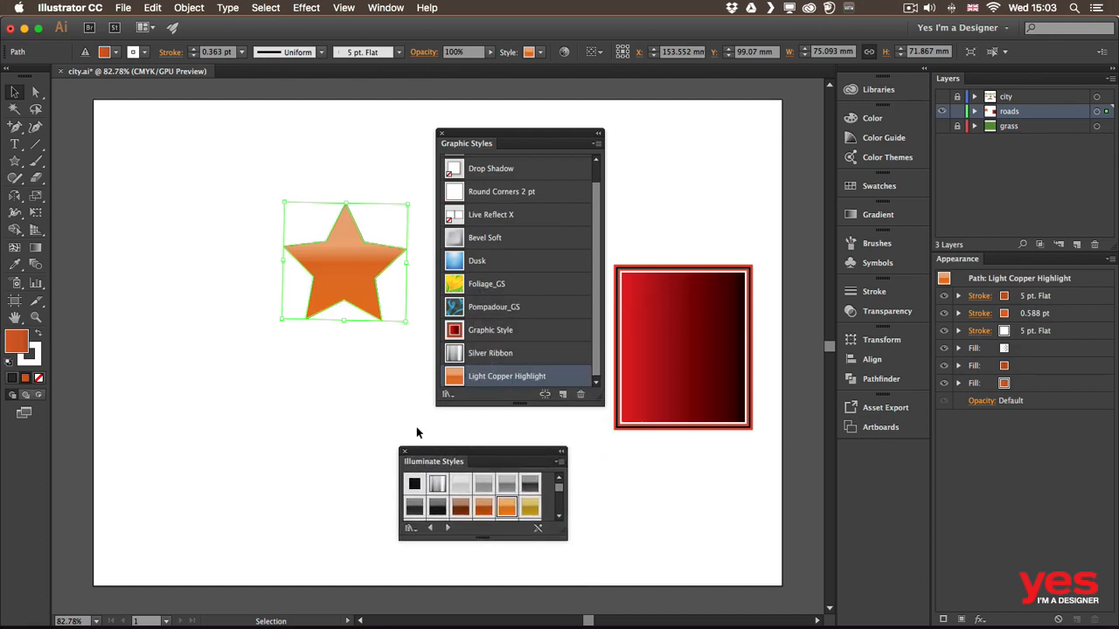
{"action": "left_click", "coordinate": [404, 451]}
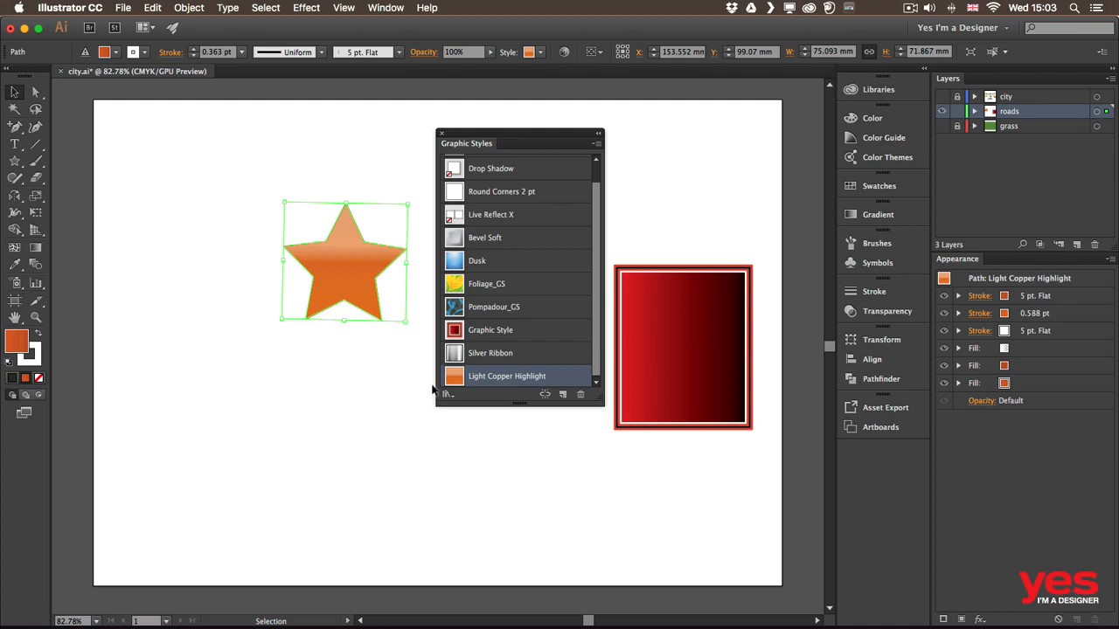
Step: Apply the Dusk style to the star and examine the effect and opacity settings of its third fill
{"action": "left_click", "coordinate": [502, 263]}
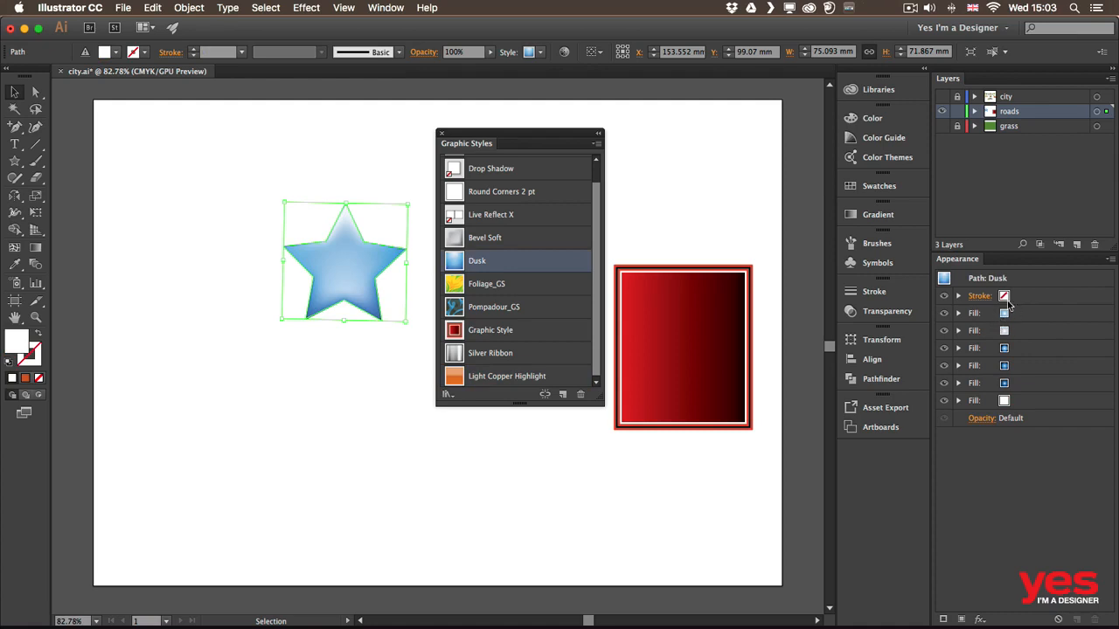
{"action": "left_click", "coordinate": [945, 315]}
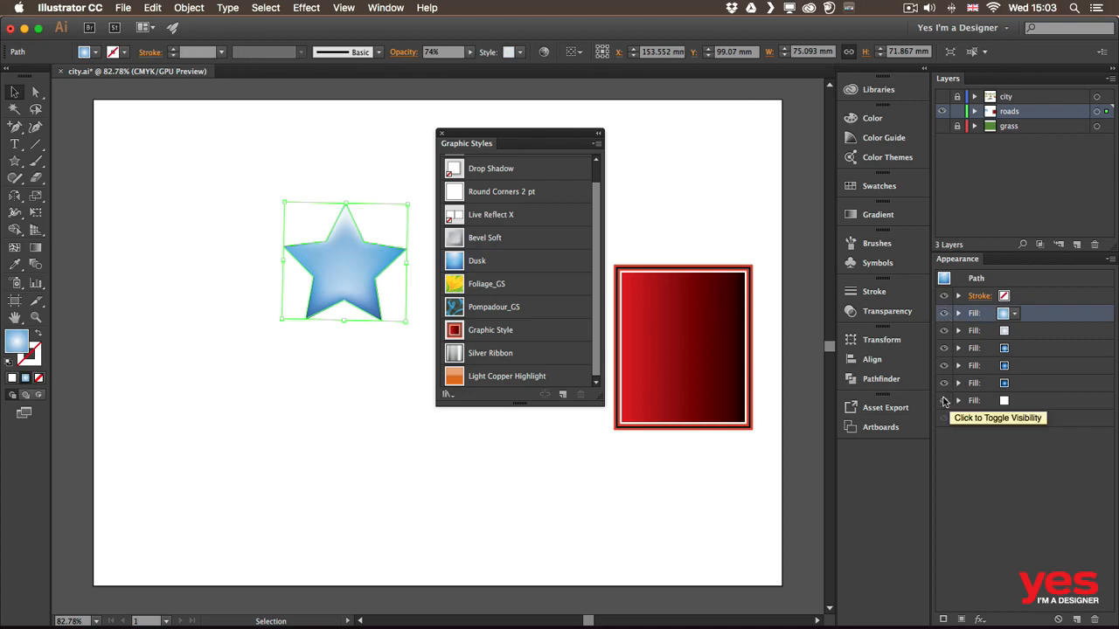
{"action": "left_click", "coordinate": [958, 348]}
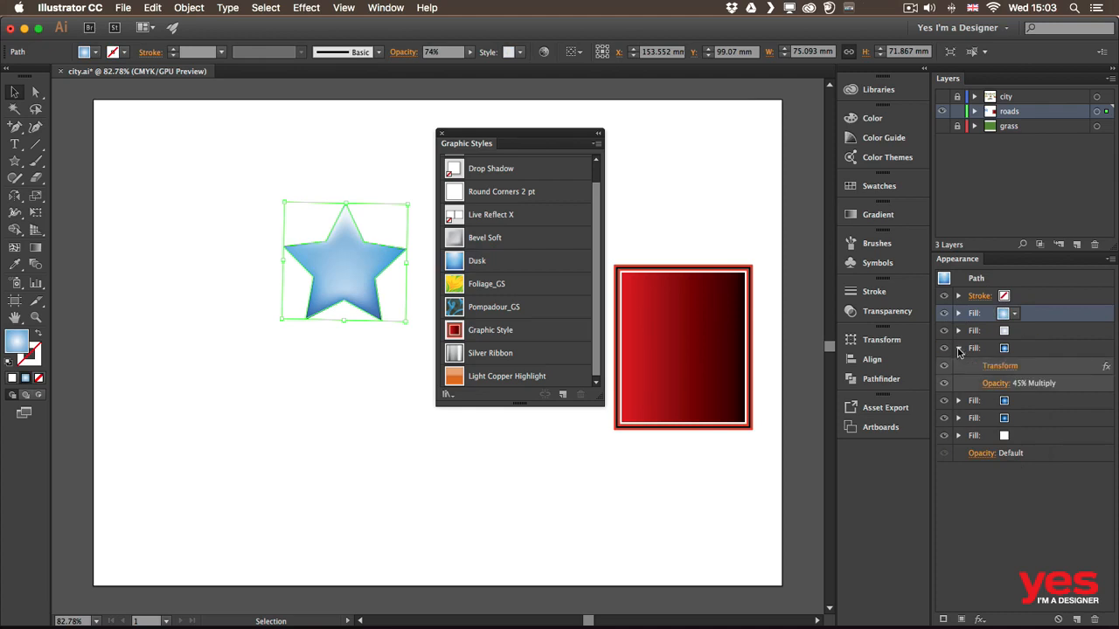
{"action": "left_click", "coordinate": [958, 348]}
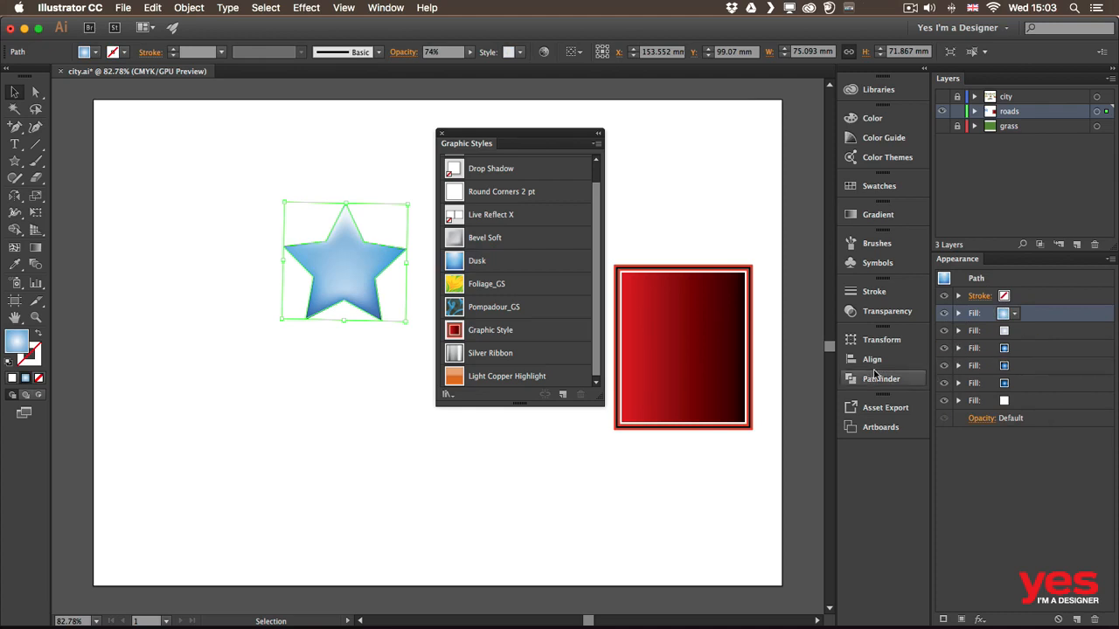
Step: Reapply the rectangle's saved style to the star and start a previewed Scribble effect on its black 3 pt stroke
{"action": "left_click", "coordinate": [525, 332]}
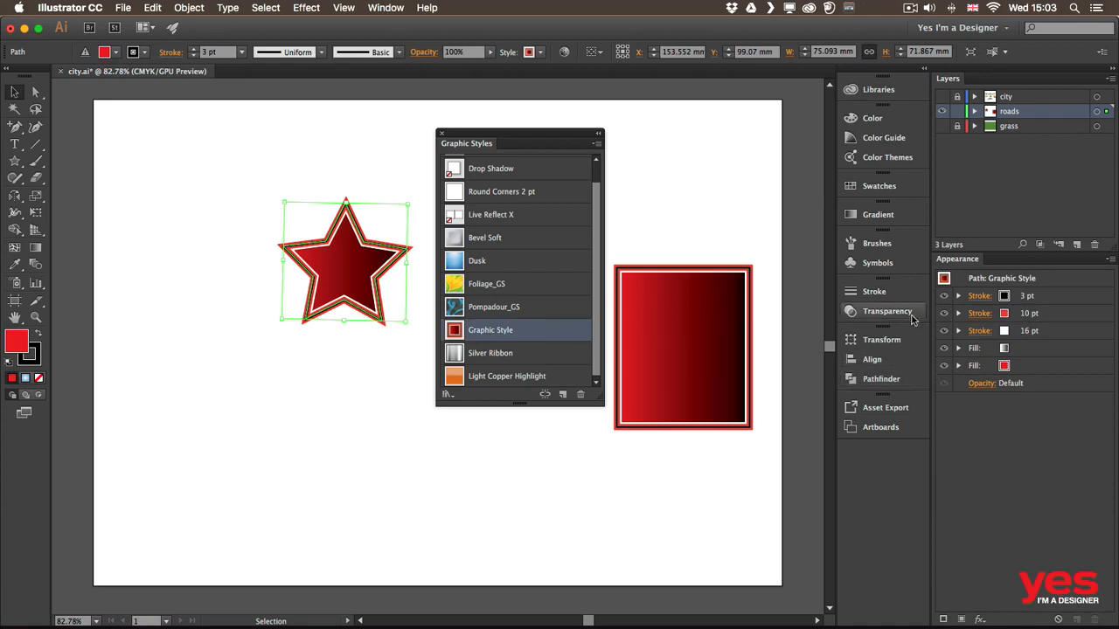
{"action": "left_click", "coordinate": [1052, 299]}
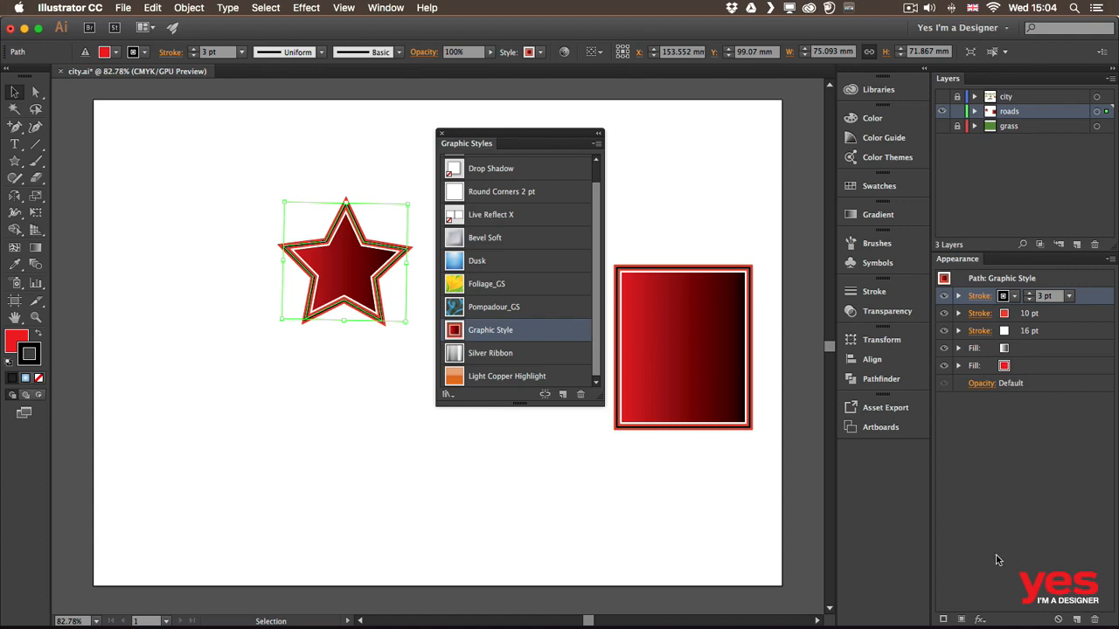
{"action": "left_click", "coordinate": [980, 619]}
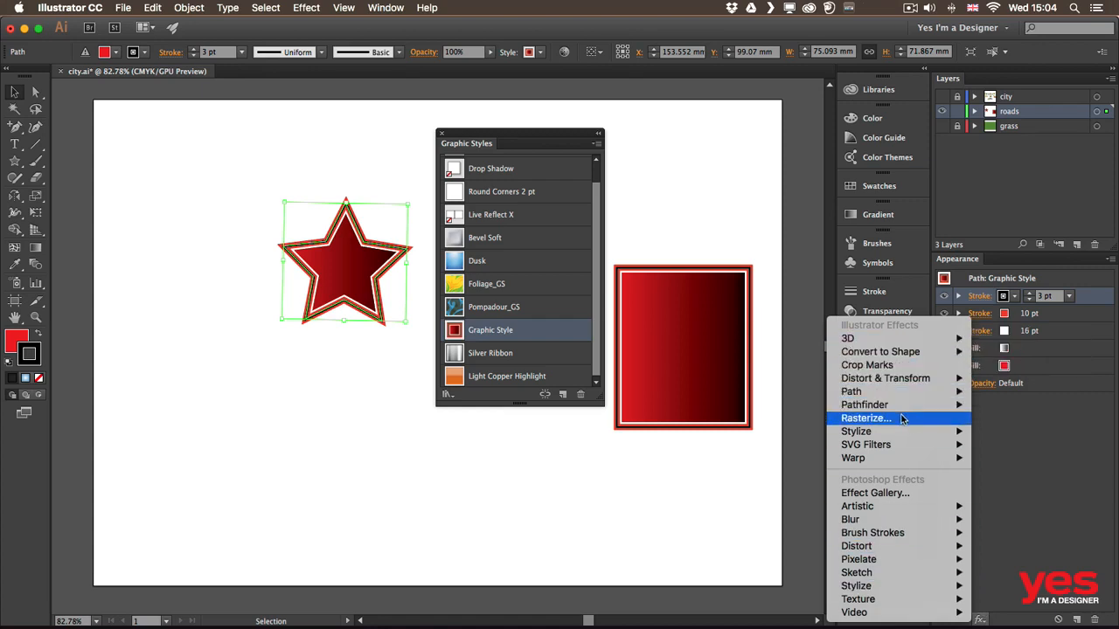
{"action": "mouse_move", "coordinate": [928, 397]}
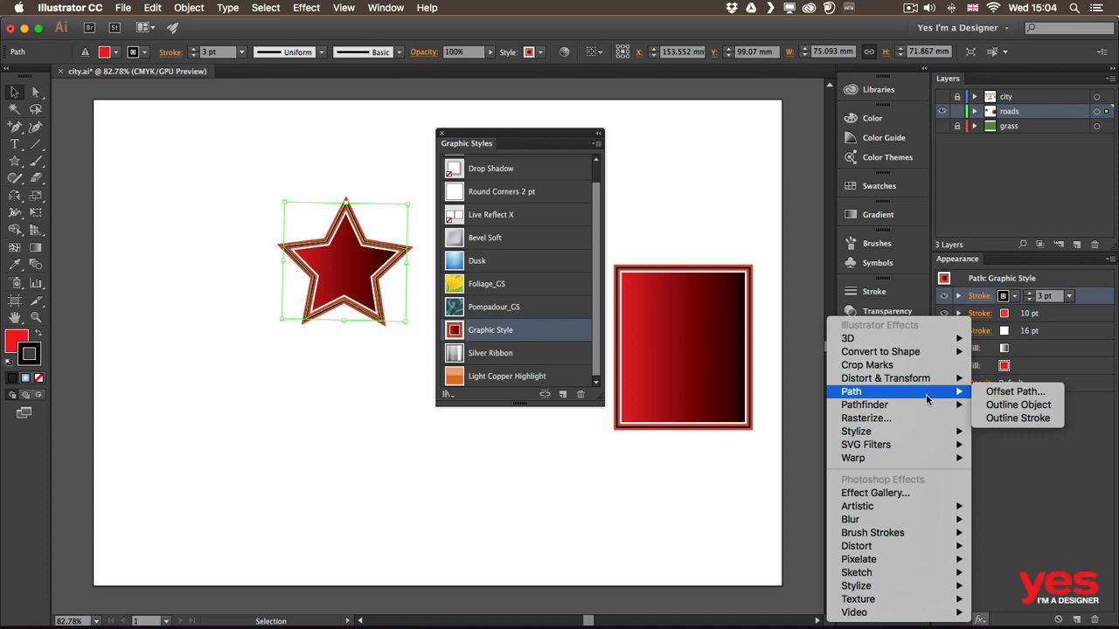
{"action": "mouse_move", "coordinate": [923, 432]}
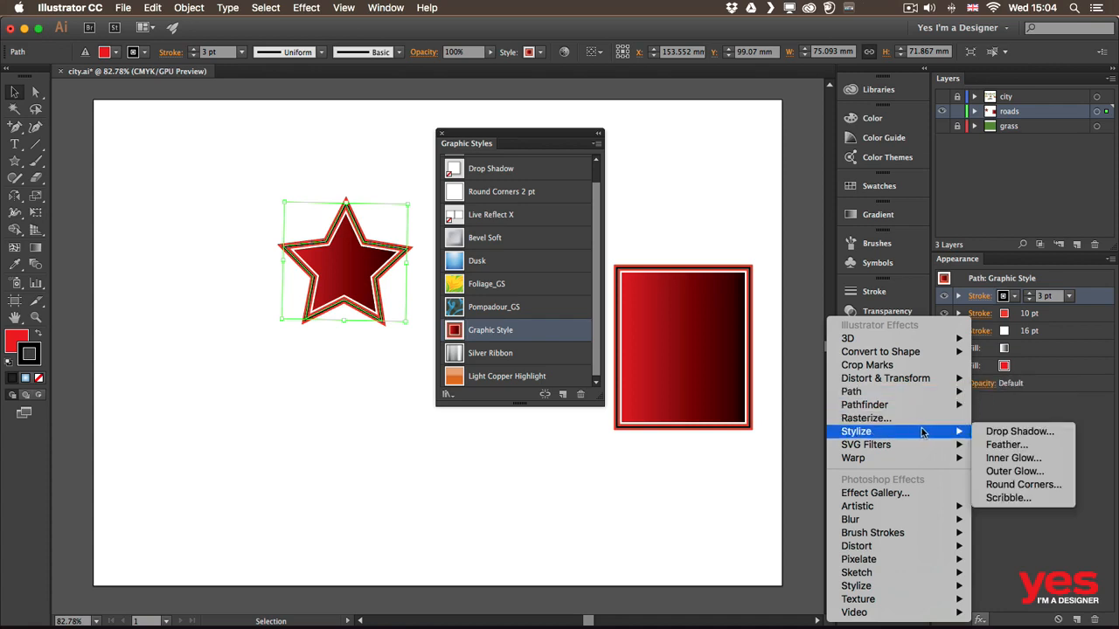
{"action": "left_click", "coordinate": [1017, 499]}
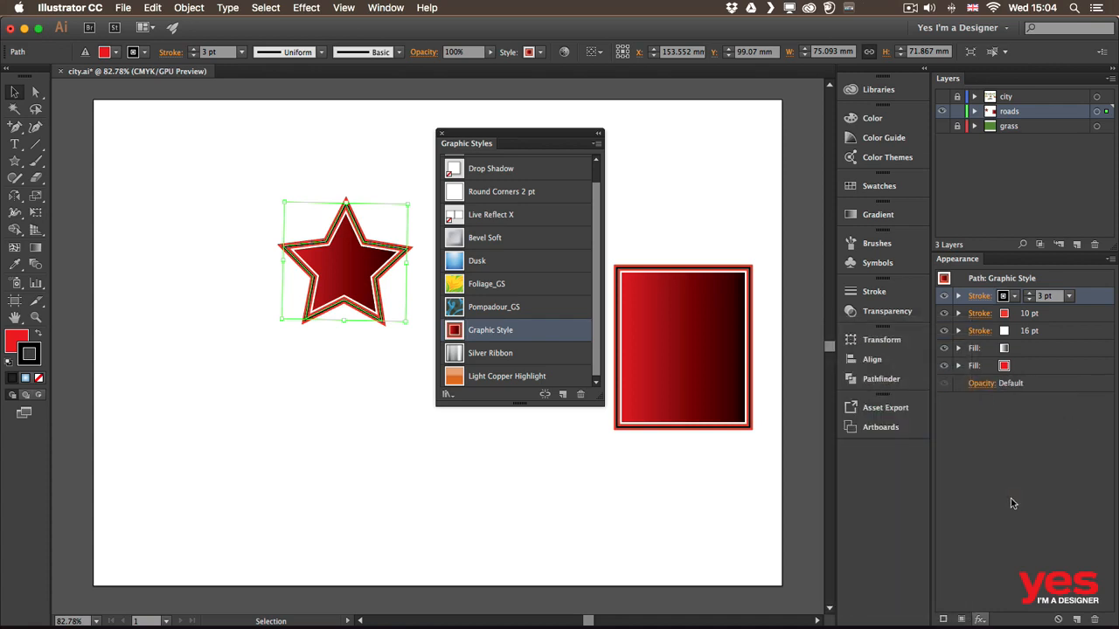
{"action": "left_click", "coordinate": [449, 477]}
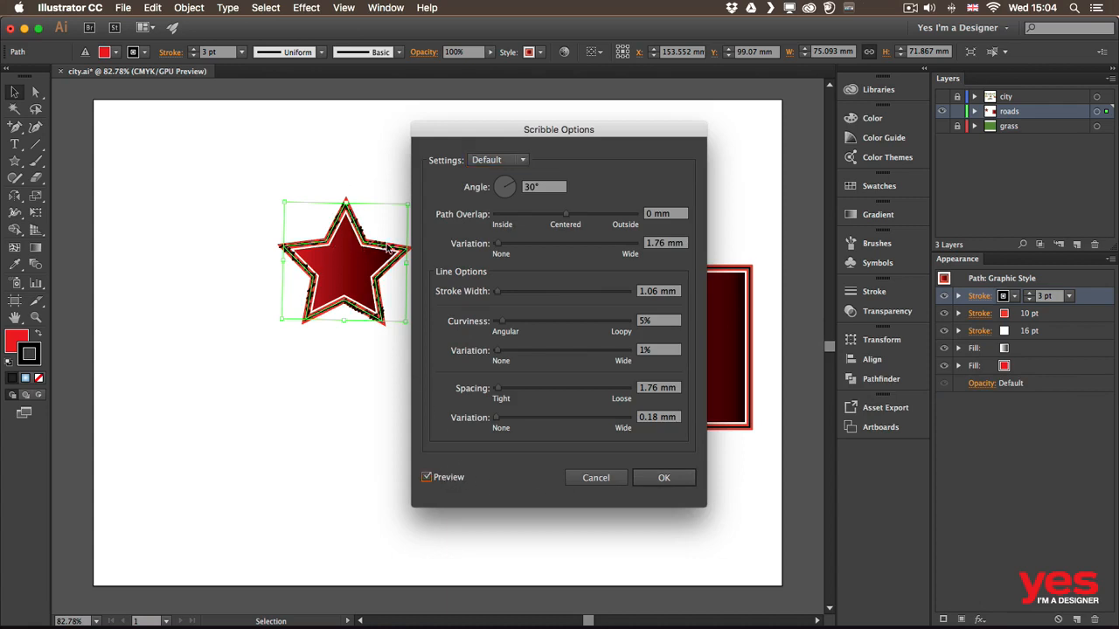
Step: Apply Scribble to the star's black stroke with 2.47 mm path overlap, 2.82 mm variation, 38% curviness and 4.94 mm spacing
{"action": "left_click", "coordinate": [510, 245]}
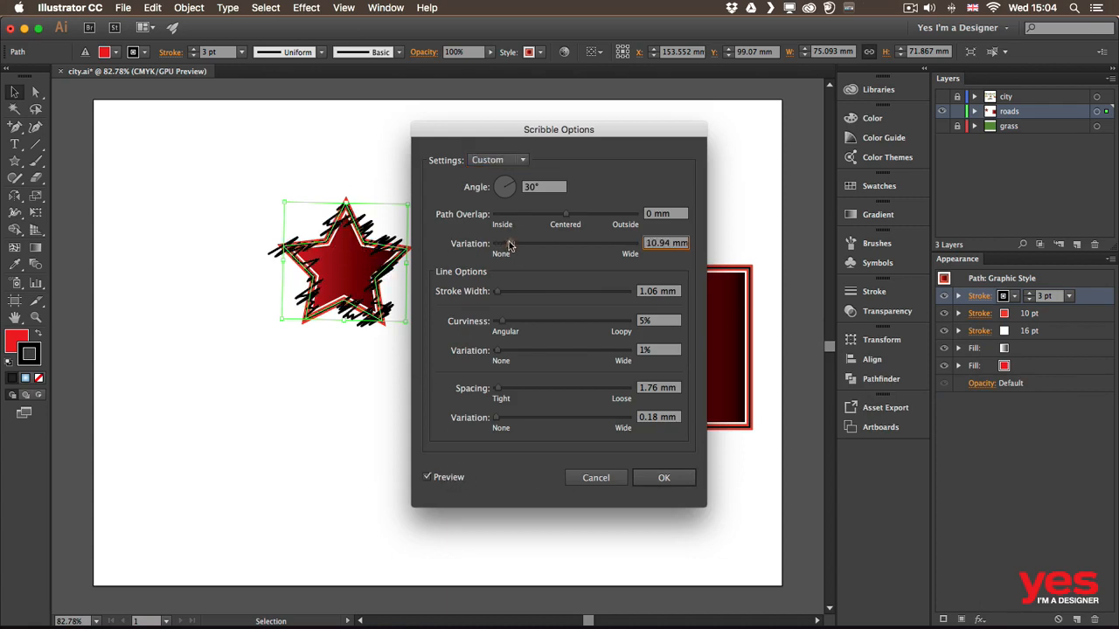
{"action": "left_click_drag", "start_coordinate": [510, 245], "coordinate": [498, 245]}
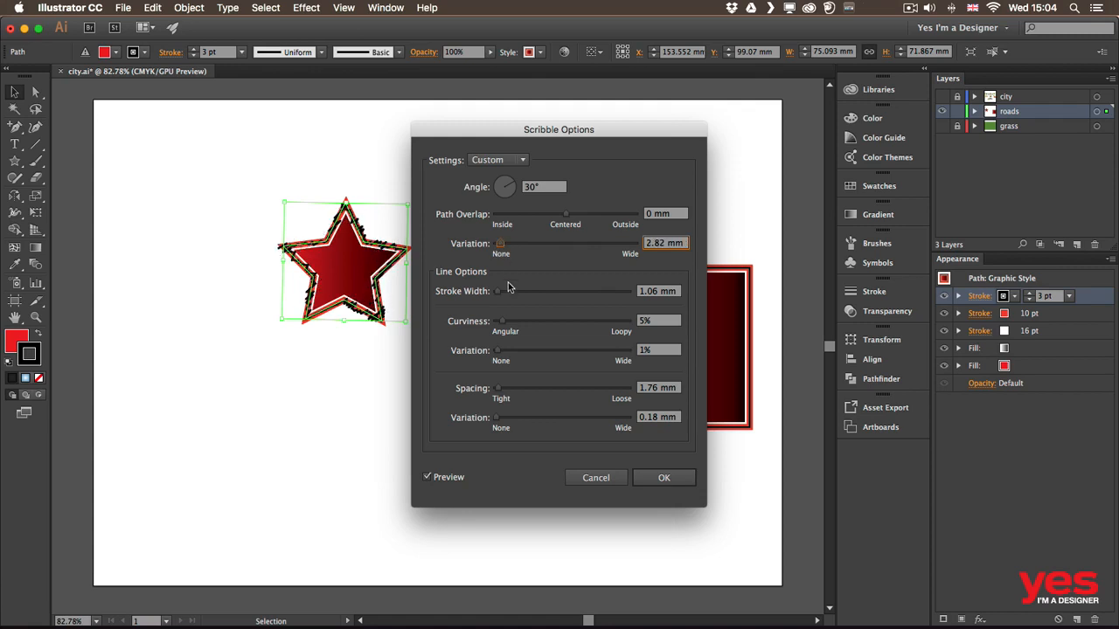
{"action": "left_click_drag", "start_coordinate": [515, 321], "coordinate": [545, 325]}
{"action": "mouse_move", "coordinate": [564, 216]}
{"action": "left_mouse_down"}
{"action": "mouse_move", "coordinate": [574, 217]}
{"action": "mouse_move", "coordinate": [563, 219]}
{"action": "left_mouse_up"}
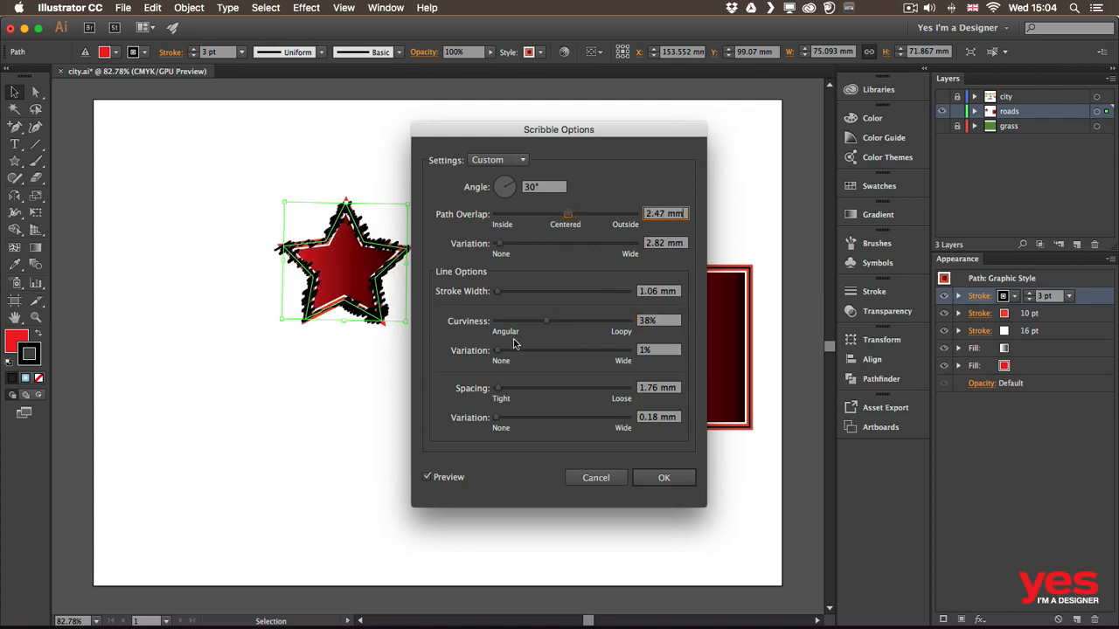
{"action": "left_click", "coordinate": [501, 388]}
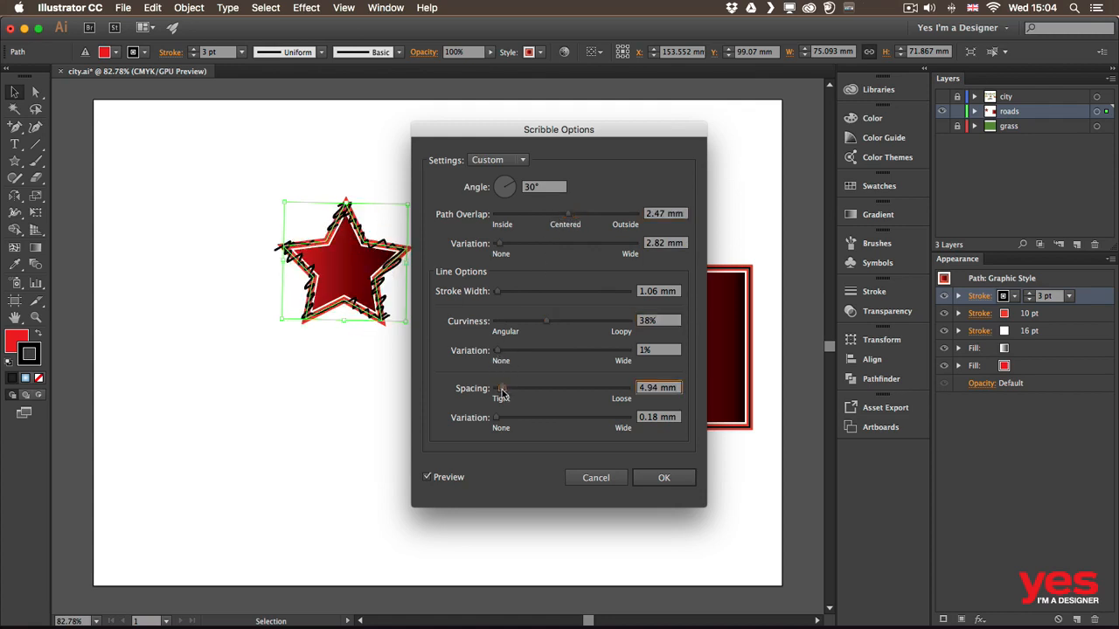
{"action": "left_click", "coordinate": [681, 479]}
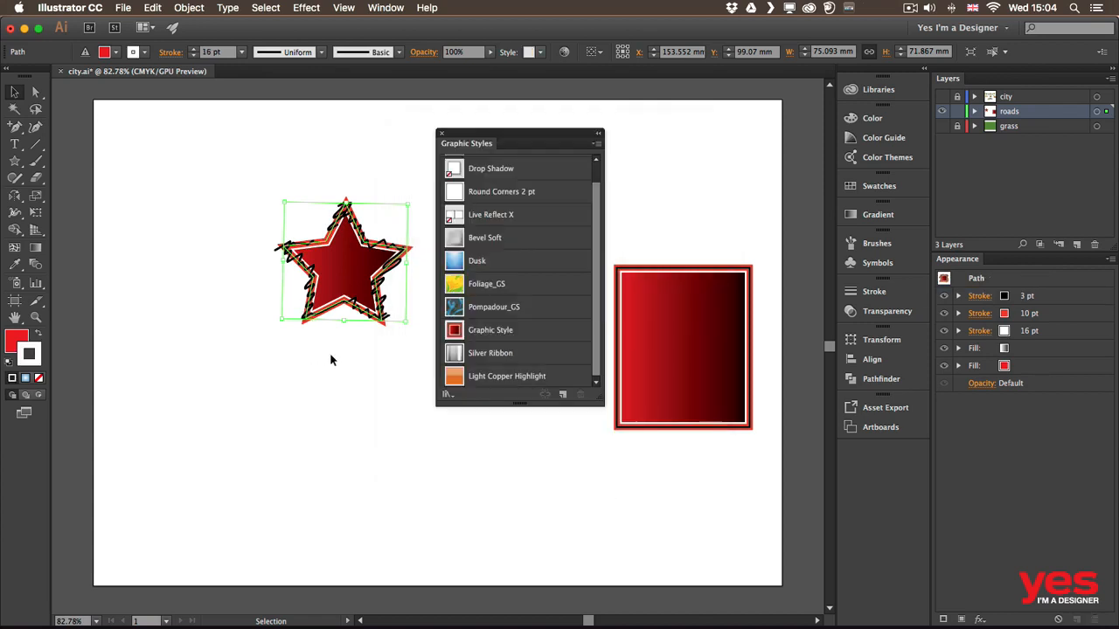
Step: Inspect the Scribble effect on the star's black 3 pt stroke by toggling its visibility and reopening its options
{"action": "left_click", "coordinate": [338, 425]}
{"action": "key", "text": "super+plus"}
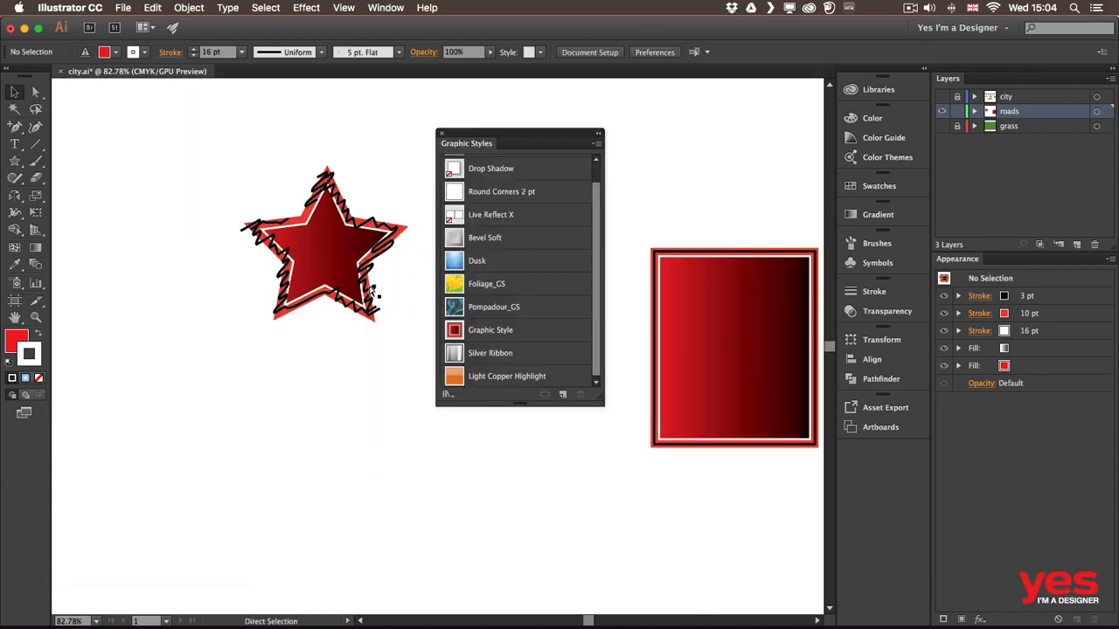
{"action": "key", "text": "super+plus"}
{"action": "left_click_drag", "start_coordinate": [368, 242], "coordinate": [376, 337]}
{"action": "left_click", "coordinate": [325, 267]}
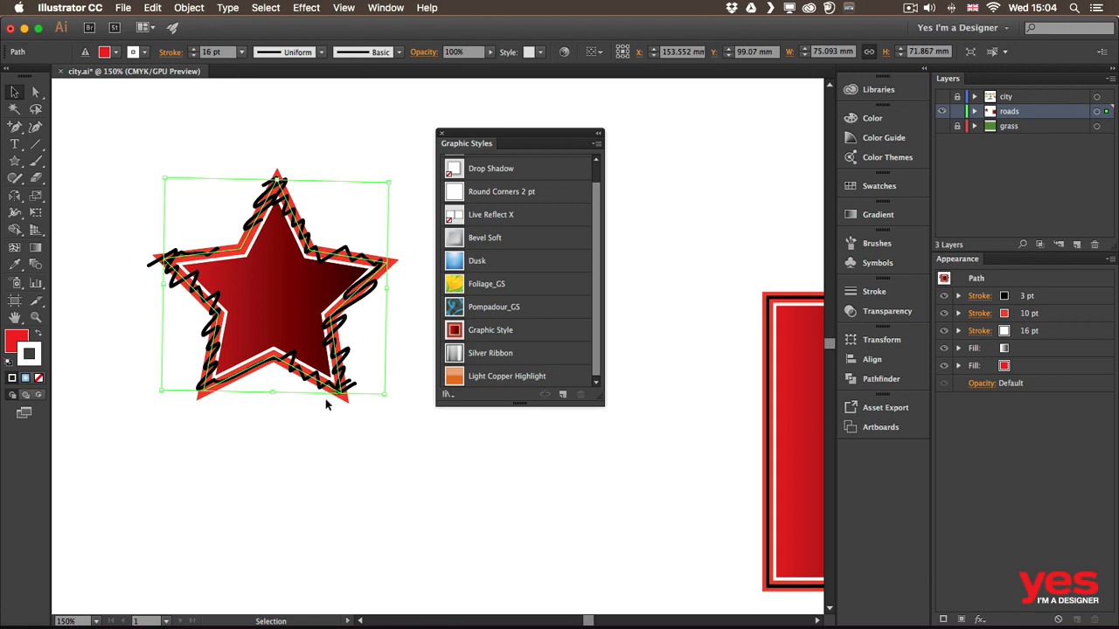
{"action": "left_click", "coordinate": [958, 297]}
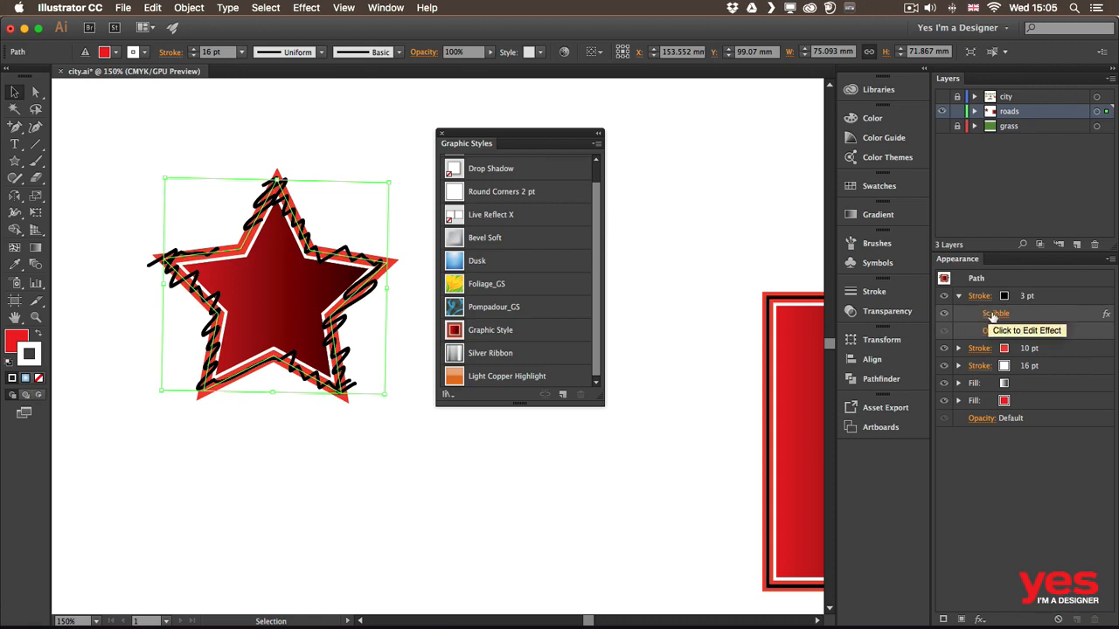
{"action": "left_click", "coordinate": [943, 313]}
{"action": "left_click", "coordinate": [943, 314]}
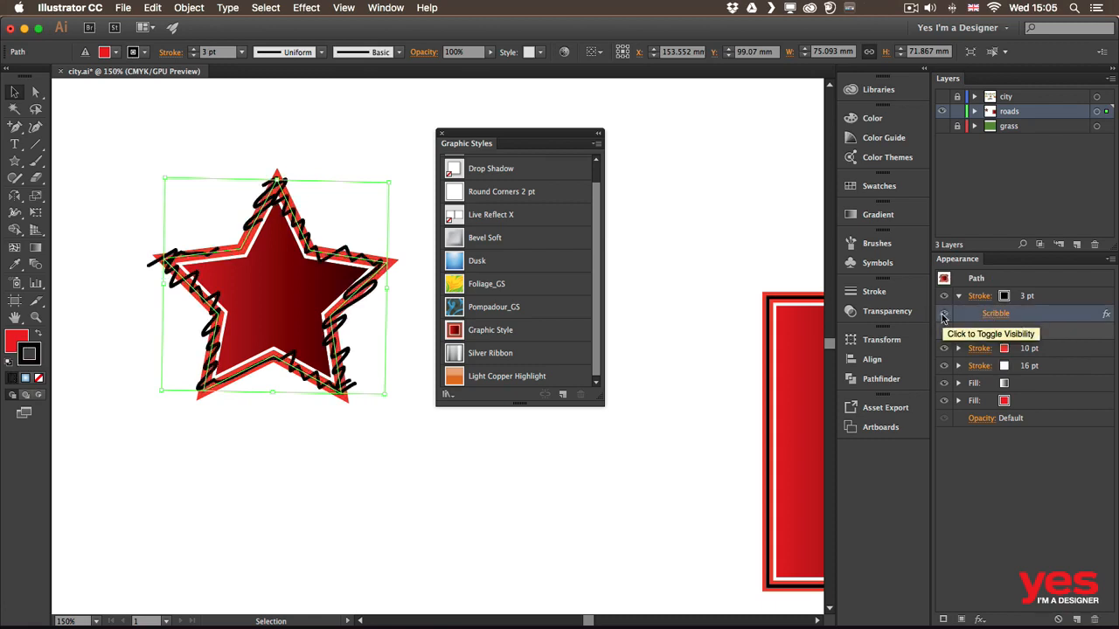
{"action": "left_click", "coordinate": [995, 315]}
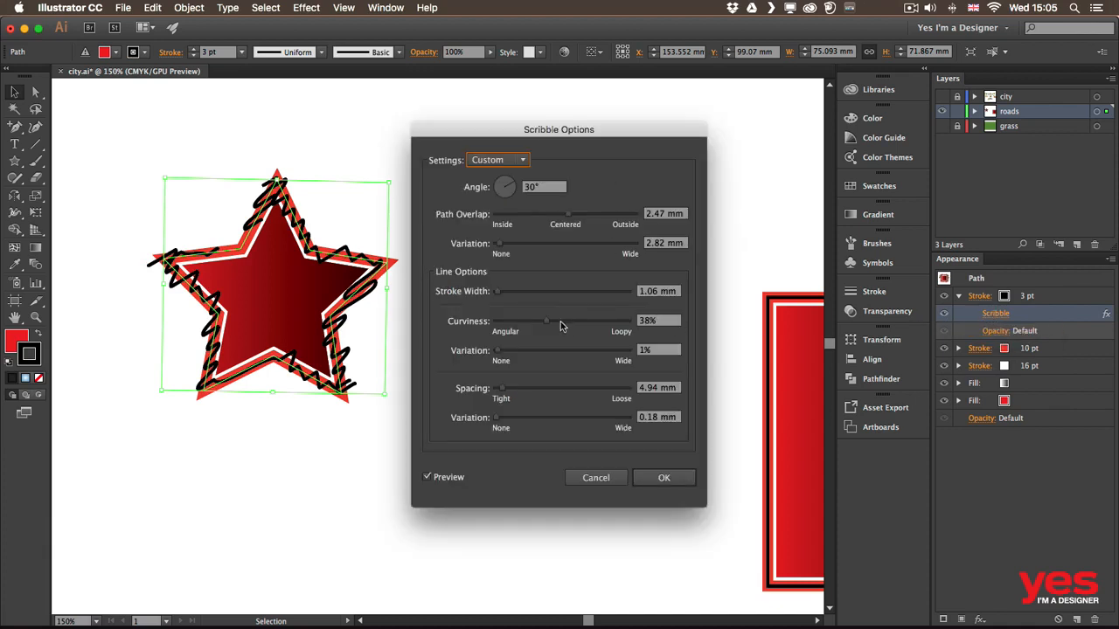
{"action": "left_click", "coordinate": [664, 478]}
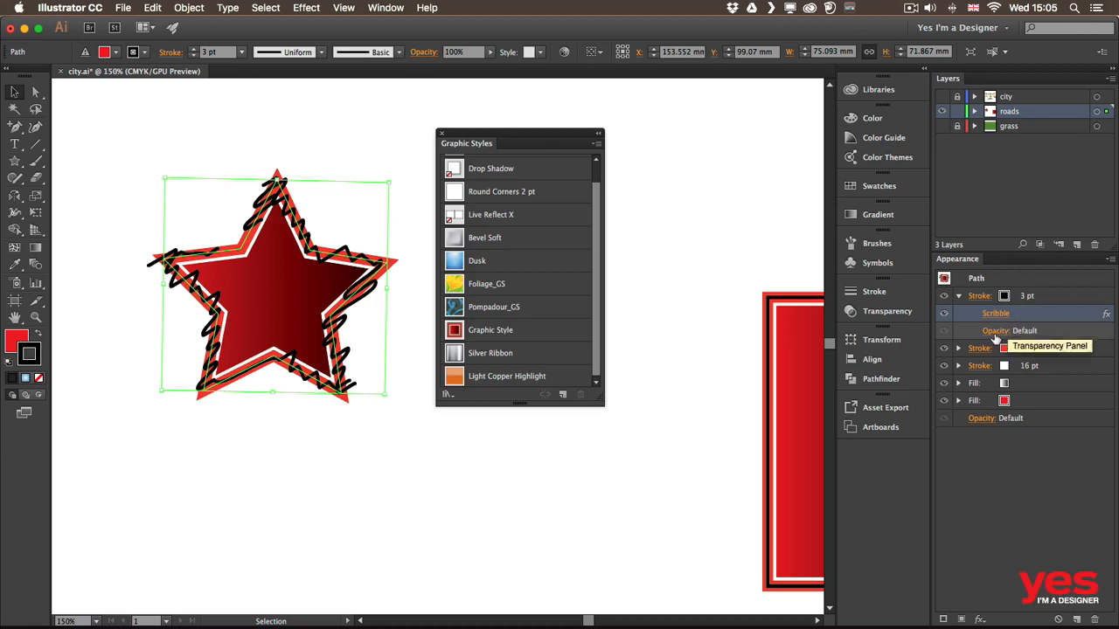
Step: Try the star's Scribble effect on its 10 pt and 16 pt strokes, and finish with it on both the 3 pt and 10 pt strokes
{"action": "left_click", "coordinate": [958, 349]}
{"action": "left_click", "coordinate": [959, 385]}
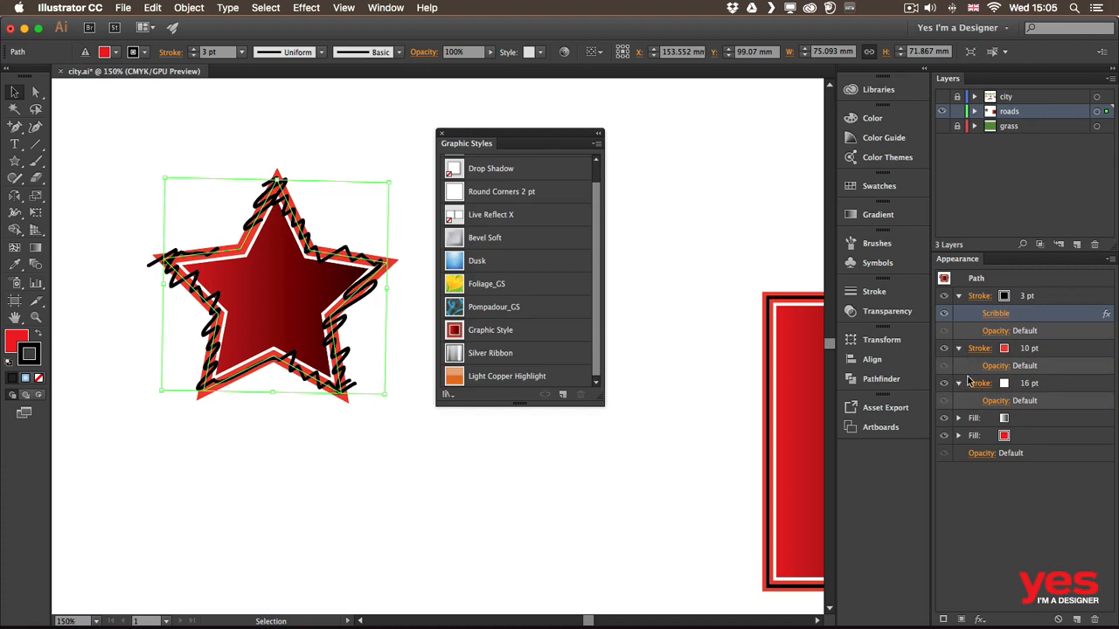
{"action": "left_click_drag", "start_coordinate": [1019, 318], "coordinate": [1027, 354]}
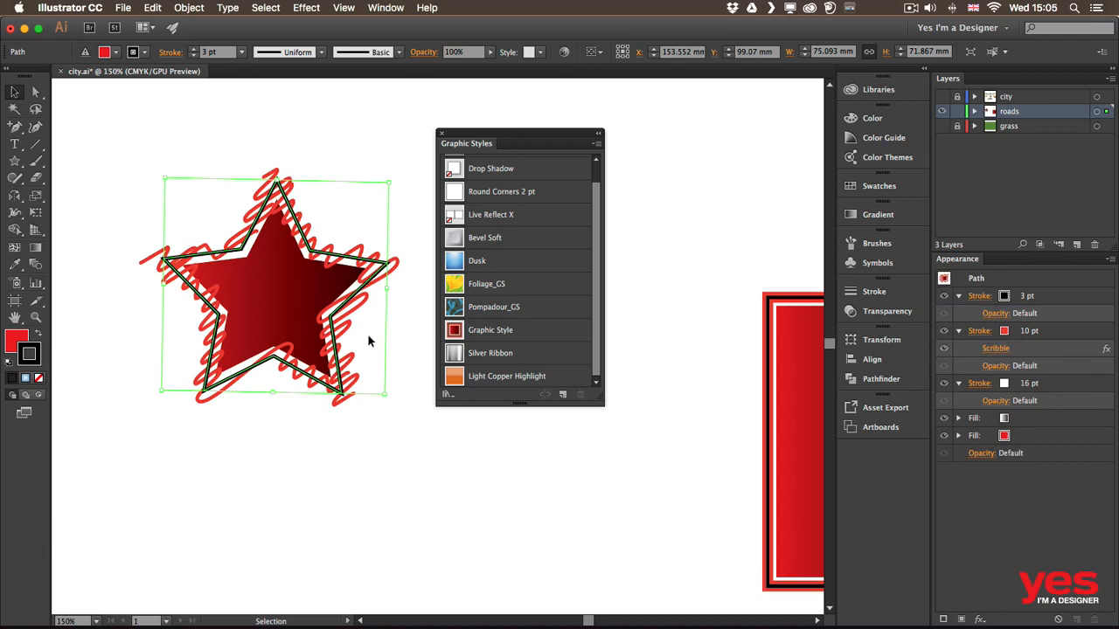
{"action": "left_click_drag", "start_coordinate": [1030, 348], "coordinate": [1019, 387]}
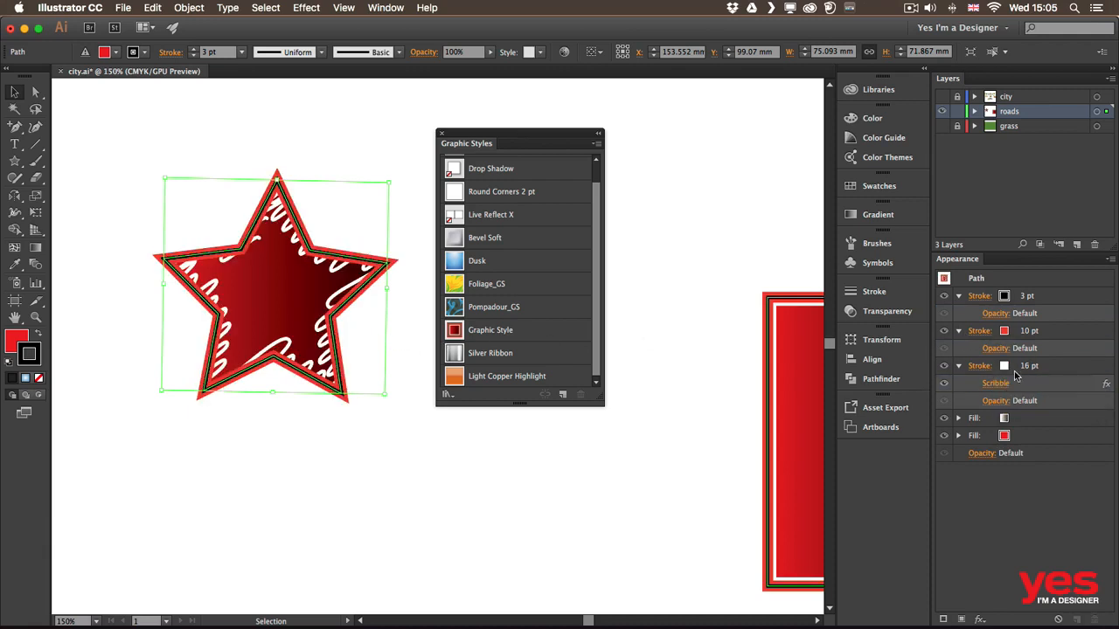
{"action": "left_click", "coordinate": [1012, 389]}
{"action": "mouse_move", "coordinate": [1011, 387]}
{"action": "left_mouse_down"}
{"action": "mouse_move", "coordinate": [1011, 347]}
{"action": "mouse_move", "coordinate": [1027, 346]}
{"action": "mouse_move", "coordinate": [1021, 304]}
{"action": "left_mouse_up"}
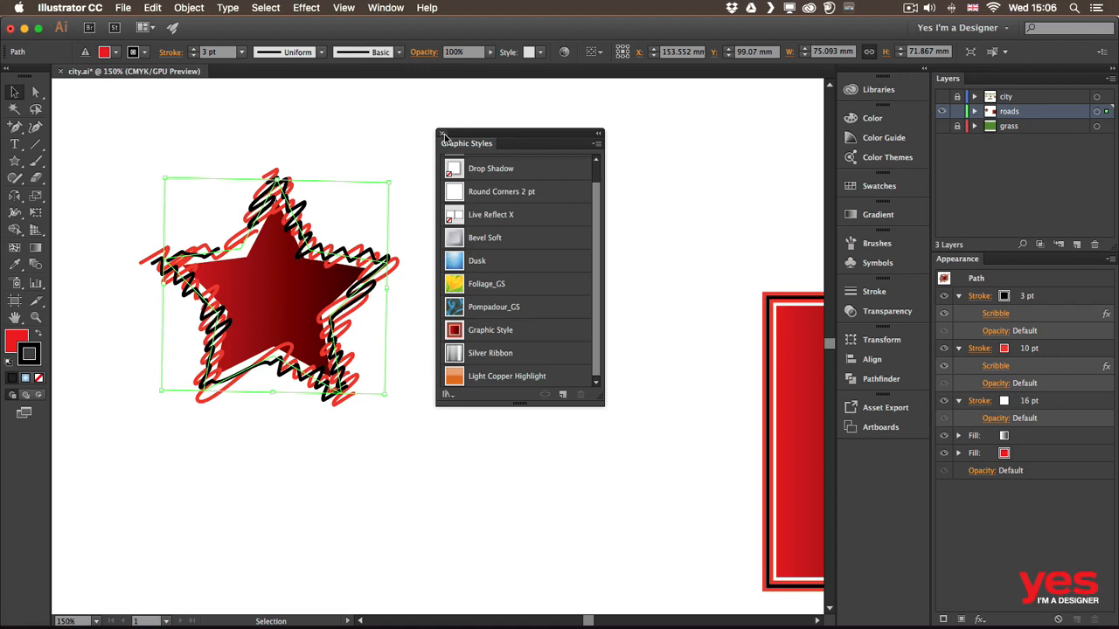
Step: Dock the Graphic Styles panel below Symbols and move the star off the artboard, just beyond its right edge
{"action": "left_click_drag", "start_coordinate": [466, 145], "coordinate": [890, 283]}
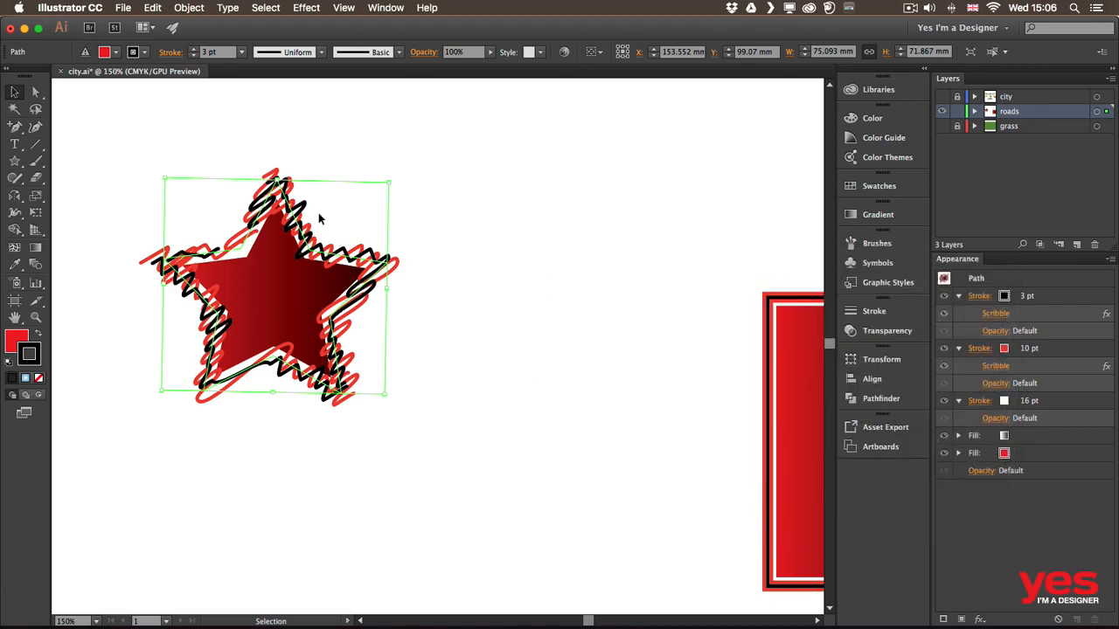
{"action": "key", "text": "super+0"}
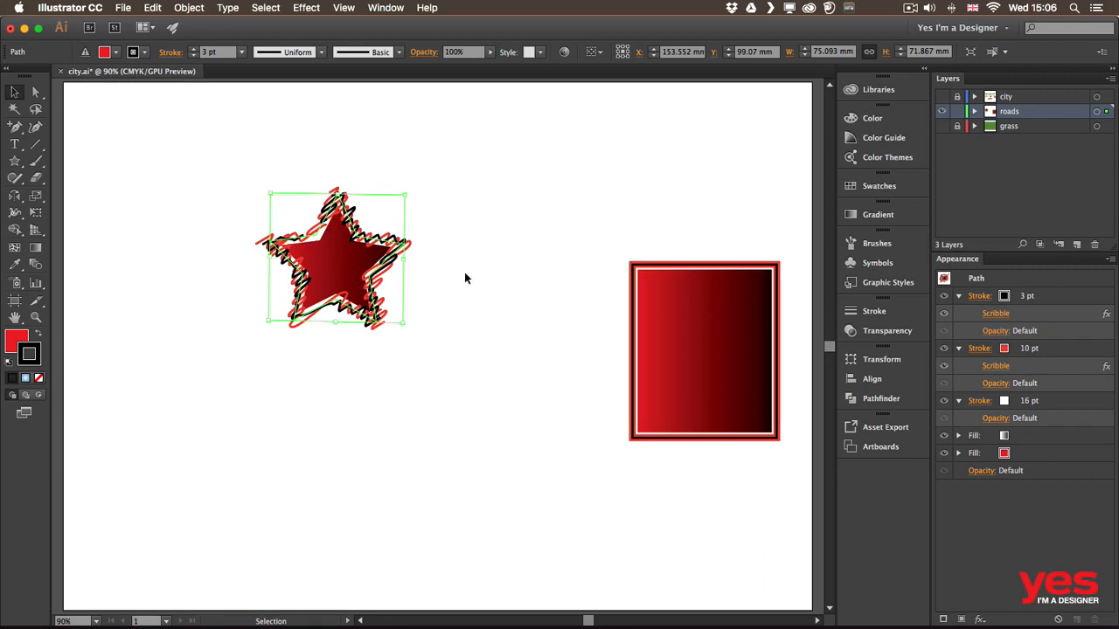
{"action": "mouse_move", "coordinate": [320, 265]}
{"action": "left_mouse_down"}
{"action": "mouse_move", "coordinate": [653, 175]}
{"action": "mouse_move", "coordinate": [739, 187]}
{"action": "left_mouse_up"}
{"action": "left_click_drag", "start_coordinate": [615, 207], "coordinate": [400, 237]}
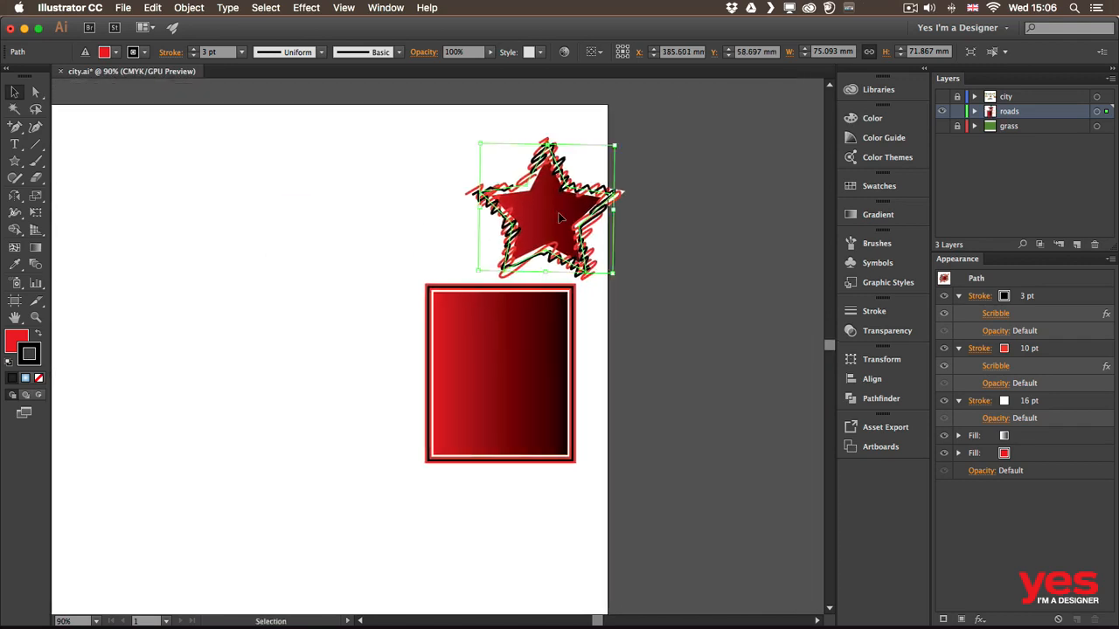
{"action": "left_click_drag", "start_coordinate": [560, 217], "coordinate": [727, 238]}
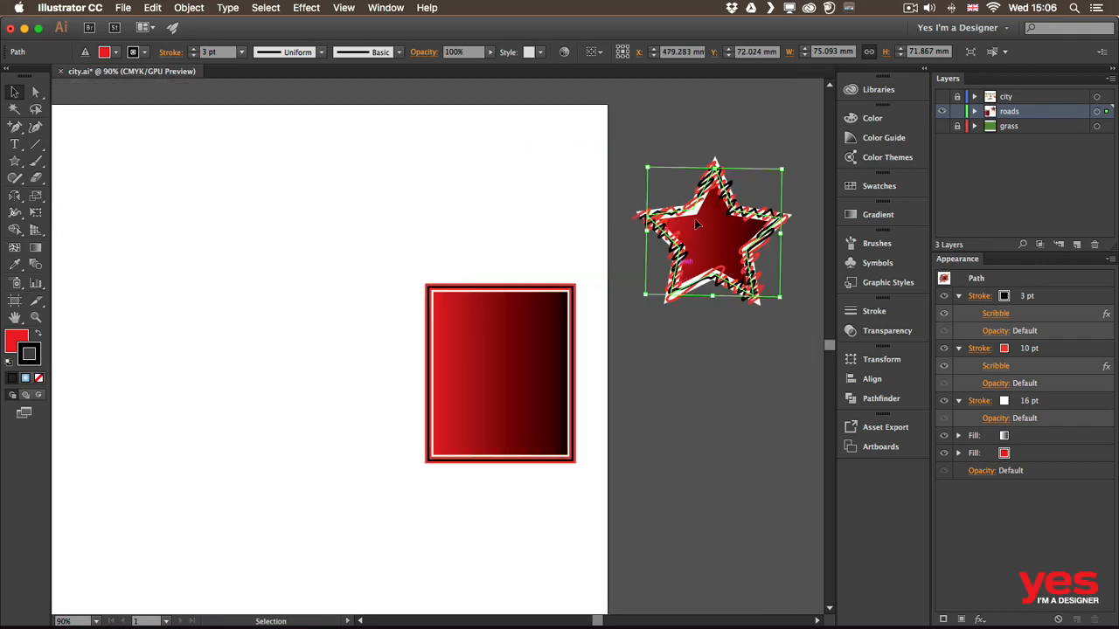
Step: Delete the gradient rectangle from the artboard and select the star beside it
{"action": "left_click", "coordinate": [502, 311]}
{"action": "key", "text": "Delete"}
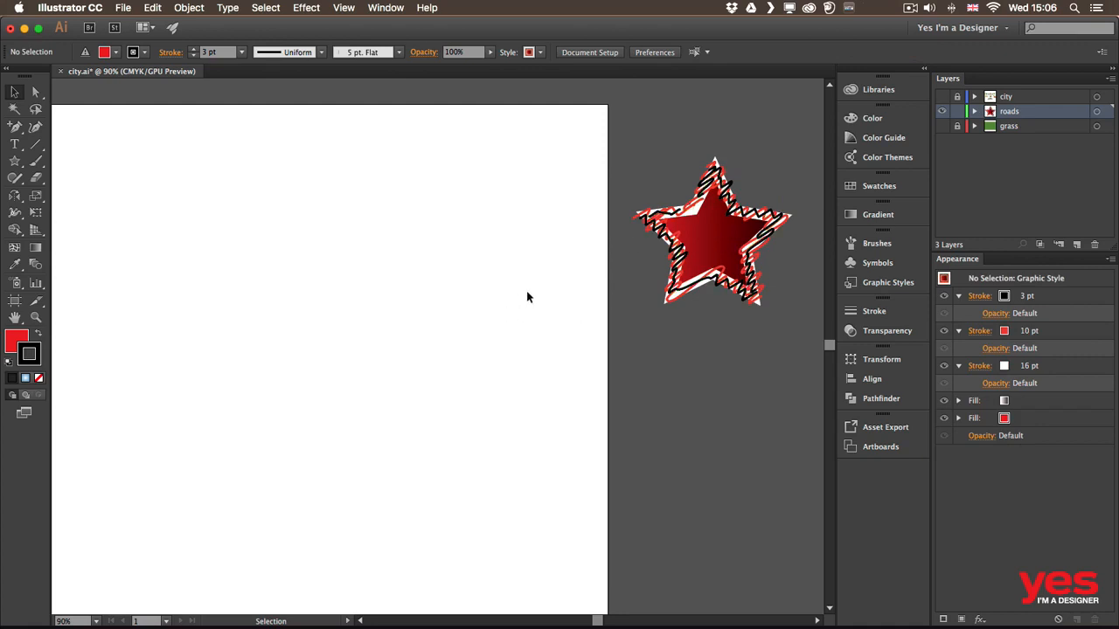
{"action": "left_click", "coordinate": [711, 243]}
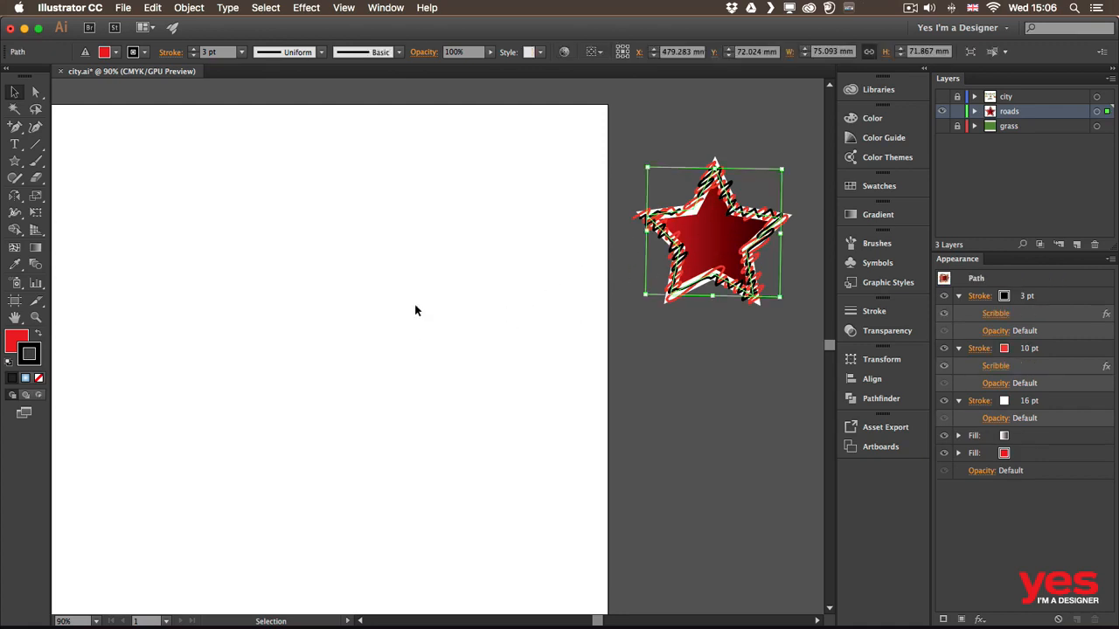
Step: Draw a straight vertical line about 186 mm long on the empty artboard with the Line Segment tool
{"action": "key", "text": "super+0"}
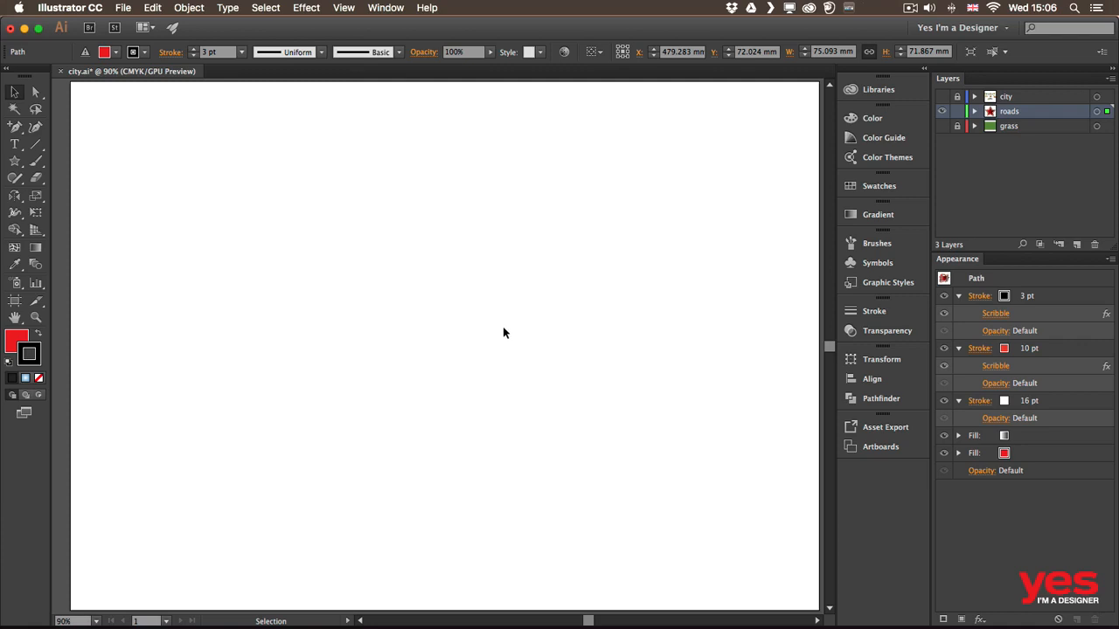
{"action": "left_click", "coordinate": [222, 302]}
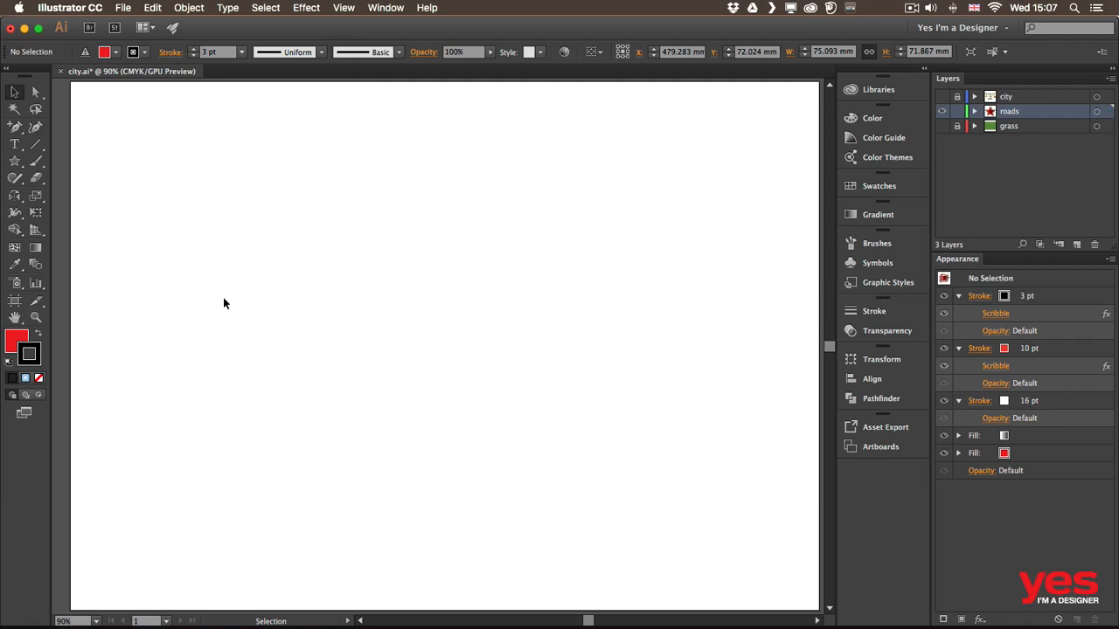
{"action": "left_click", "coordinate": [35, 145]}
{"action": "left_click_drag", "start_coordinate": [373, 186], "coordinate": [373, 517]}
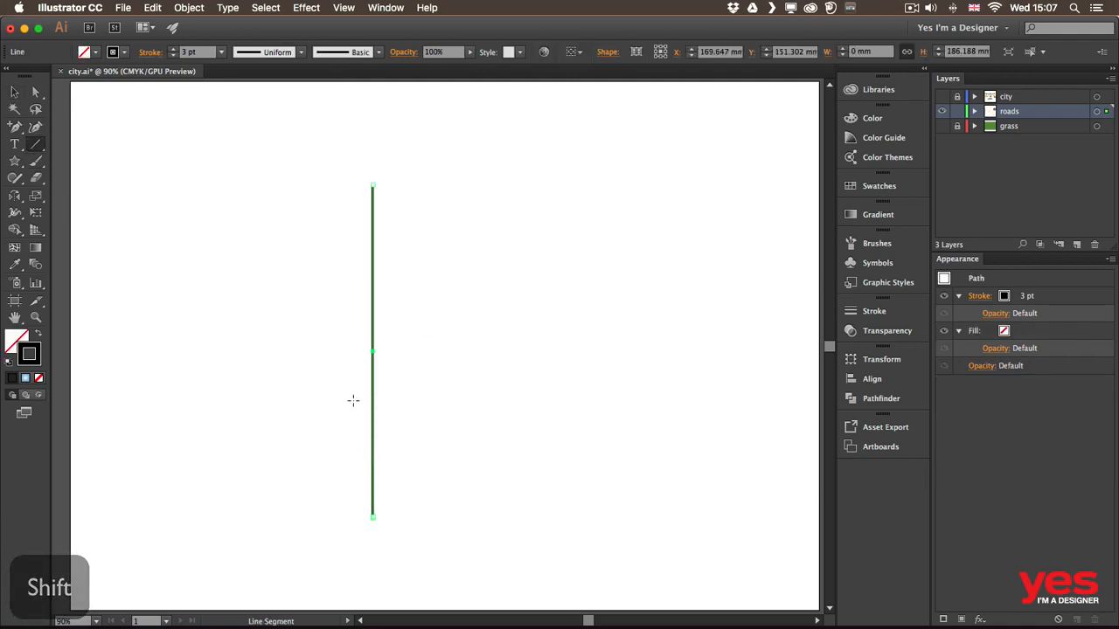
{"action": "key", "text": "v"}
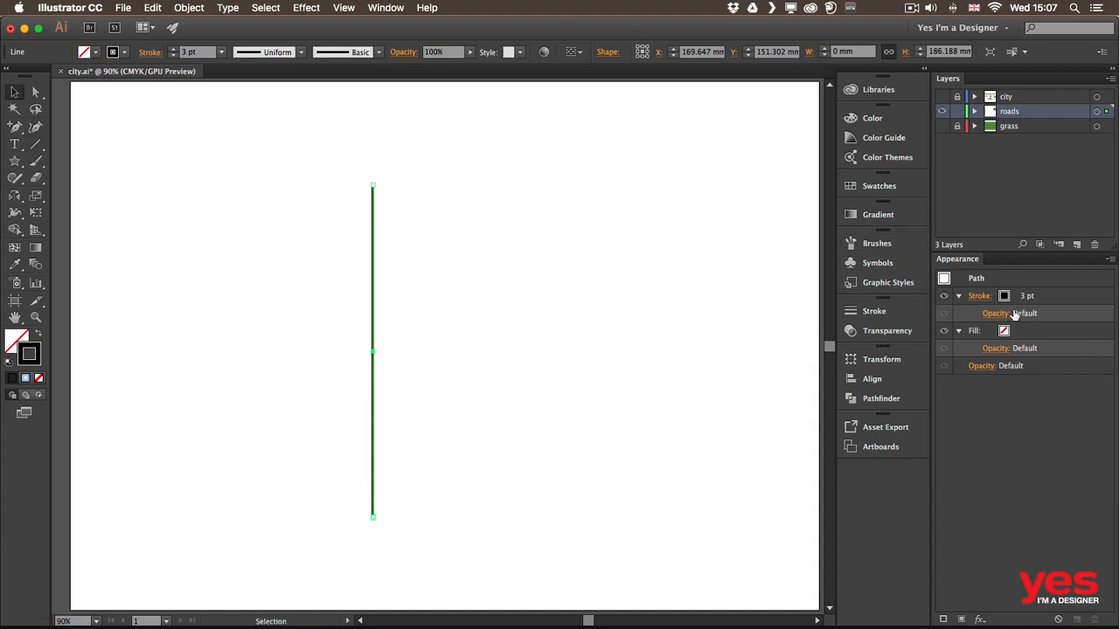
Step: Add a second stroke to the line, placed beneath the first, in dark grey C=0 M=0 Y=0 K=80 at 70 pt
{"action": "left_click", "coordinate": [943, 619]}
{"action": "left_click", "coordinate": [1020, 335]}
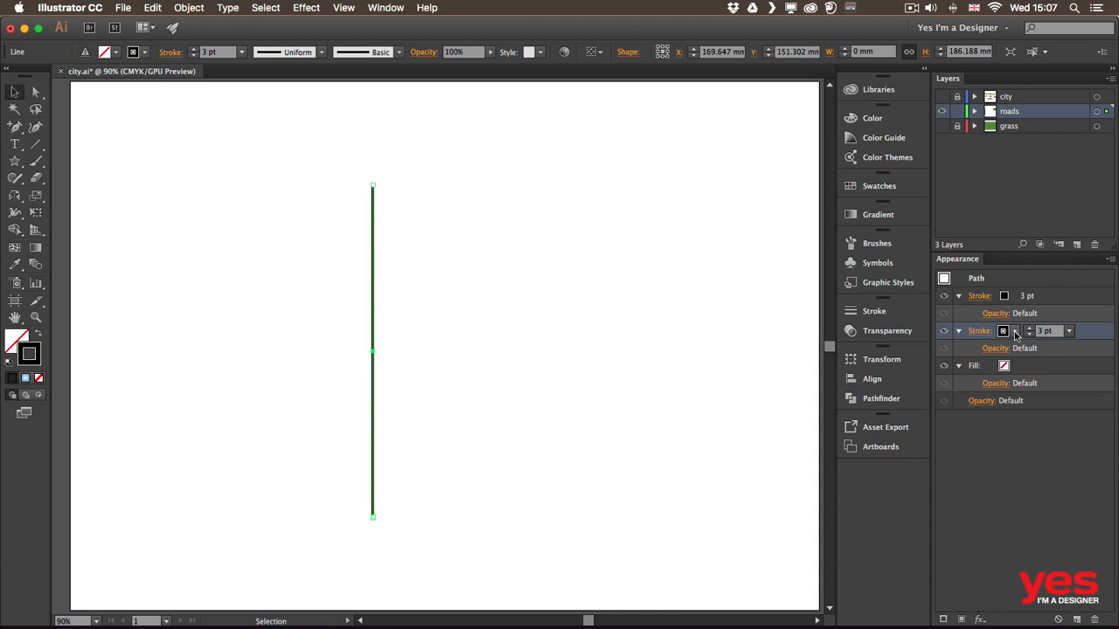
{"action": "left_click", "coordinate": [1015, 332]}
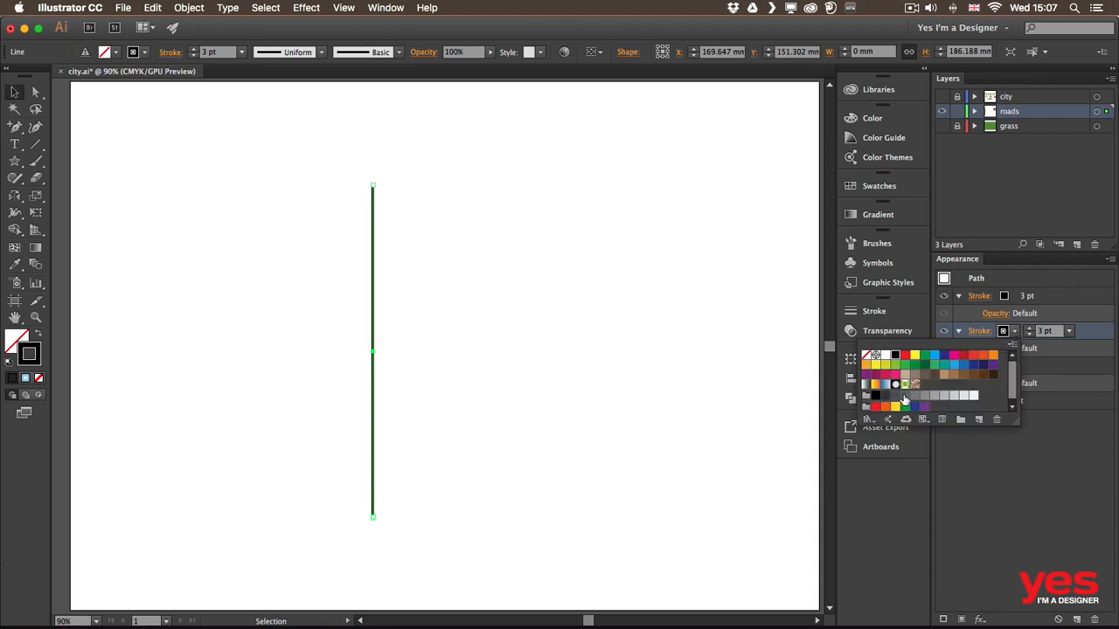
{"action": "left_click", "coordinate": [895, 395]}
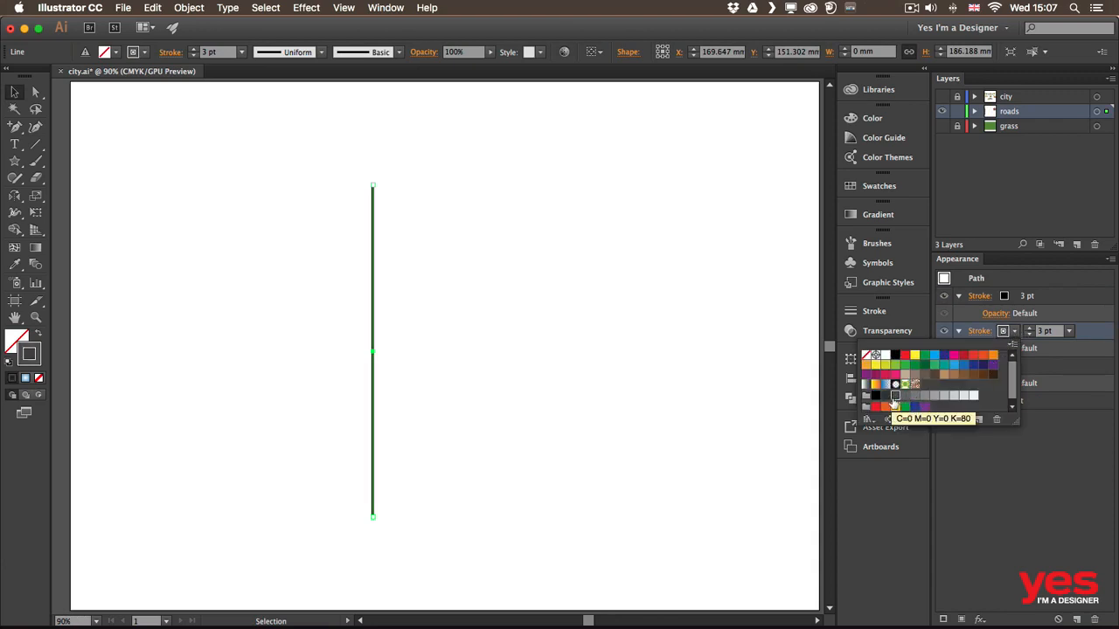
{"action": "left_click", "coordinate": [1029, 329]}
{"action": "left_click", "coordinate": [1029, 328], "text": "shift"}
{"action": "left_click", "coordinate": [1028, 328], "text": "shift"}
{"action": "left_click", "coordinate": [1029, 328], "text": "shift"}
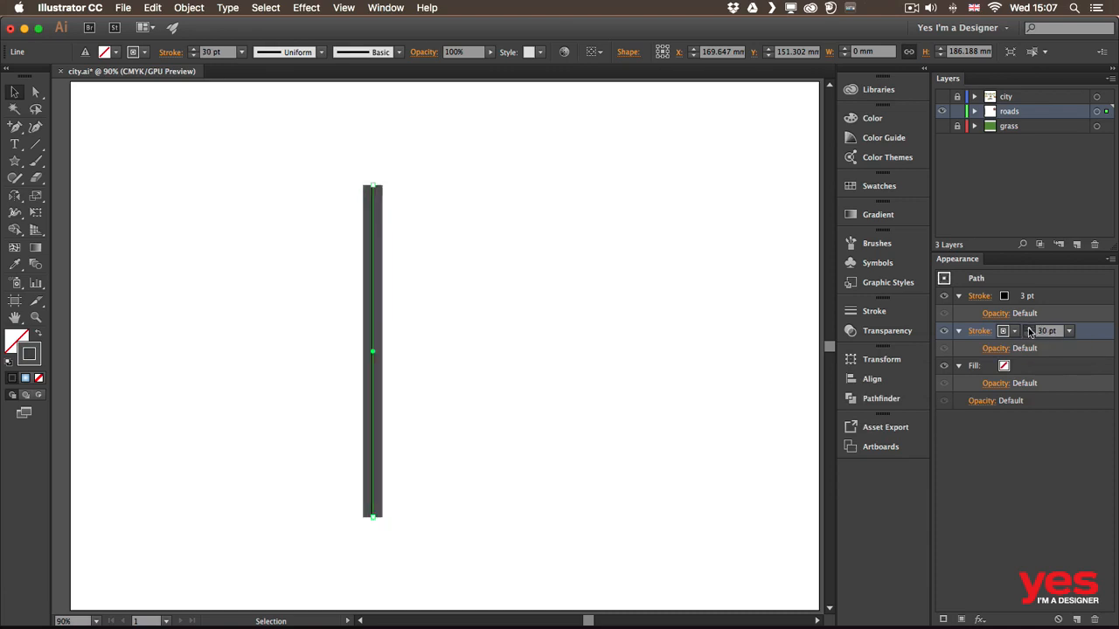
{"action": "left_click", "coordinate": [1028, 329], "text": "shift"}
{"action": "left_click", "coordinate": [1029, 329], "text": "shift"}
{"action": "left_click", "coordinate": [1029, 329], "text": "shift"}
{"action": "left_click", "coordinate": [1028, 328], "text": "shift"}
Step: Make the line's upper stroke orange at 5 pt, and move the line to about X 374 mm, Y 146 mm on the artboard
{"action": "left_click", "coordinate": [1005, 298]}
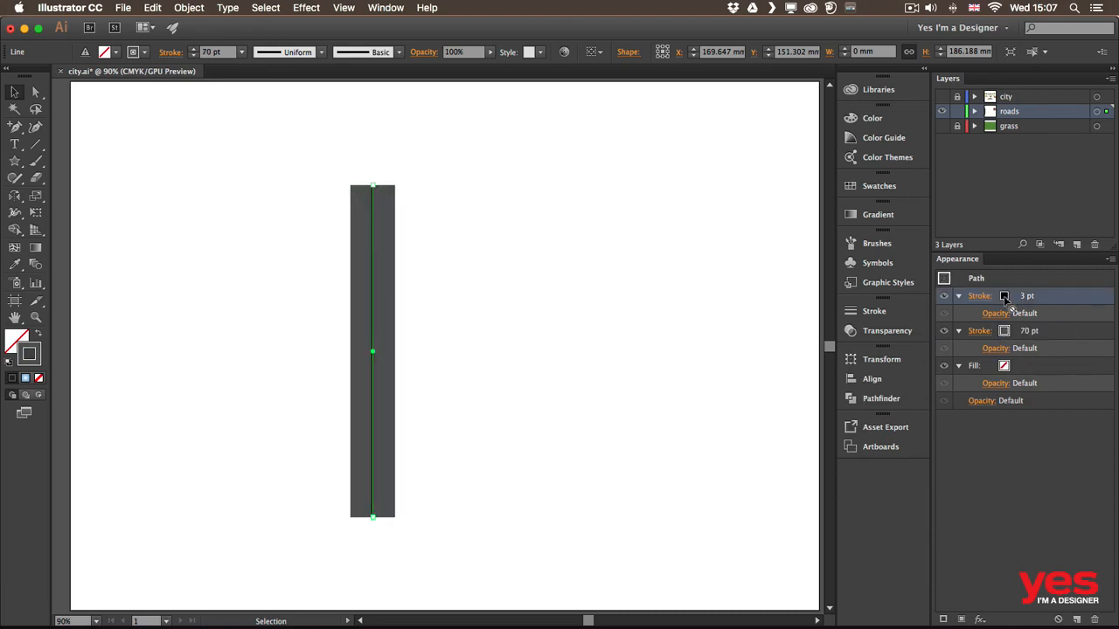
{"action": "left_click", "coordinate": [1005, 297]}
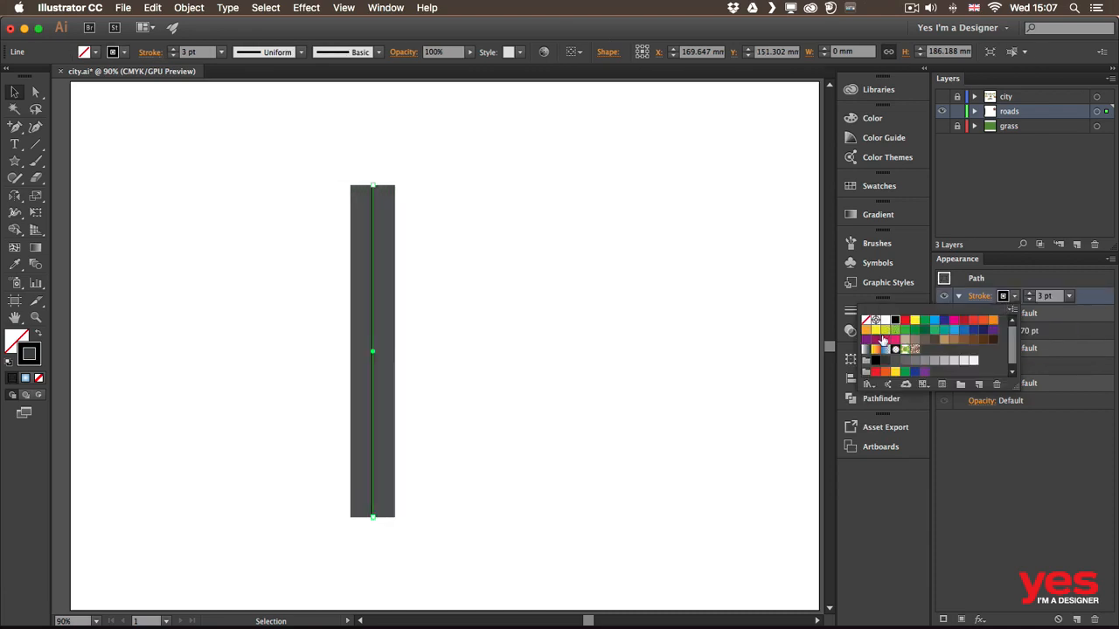
{"action": "left_click", "coordinate": [993, 322]}
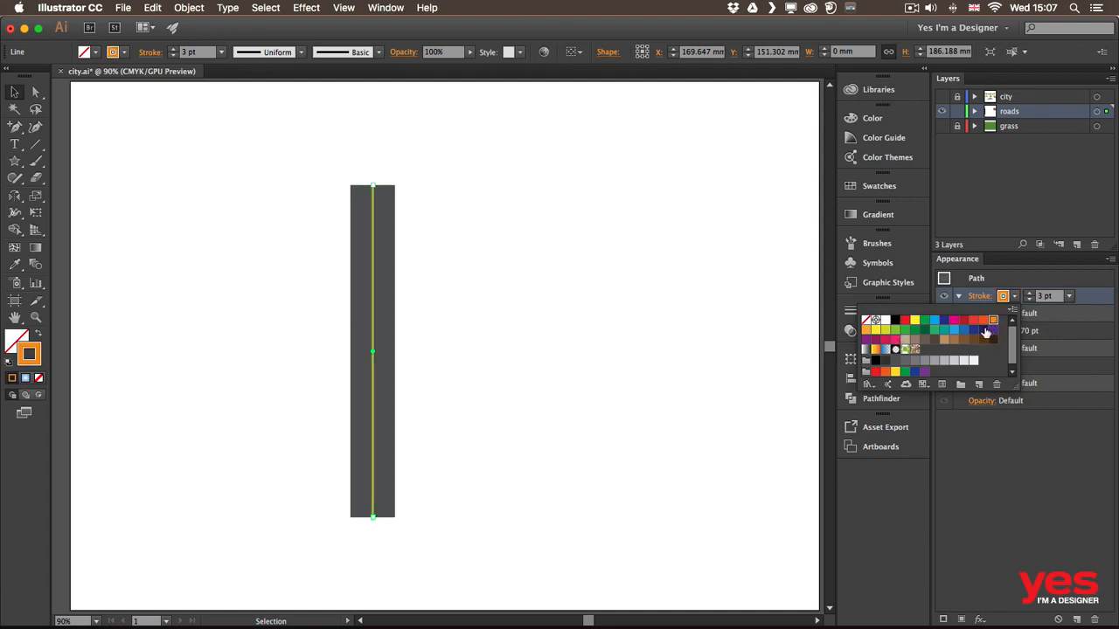
{"action": "left_click", "coordinate": [1029, 294]}
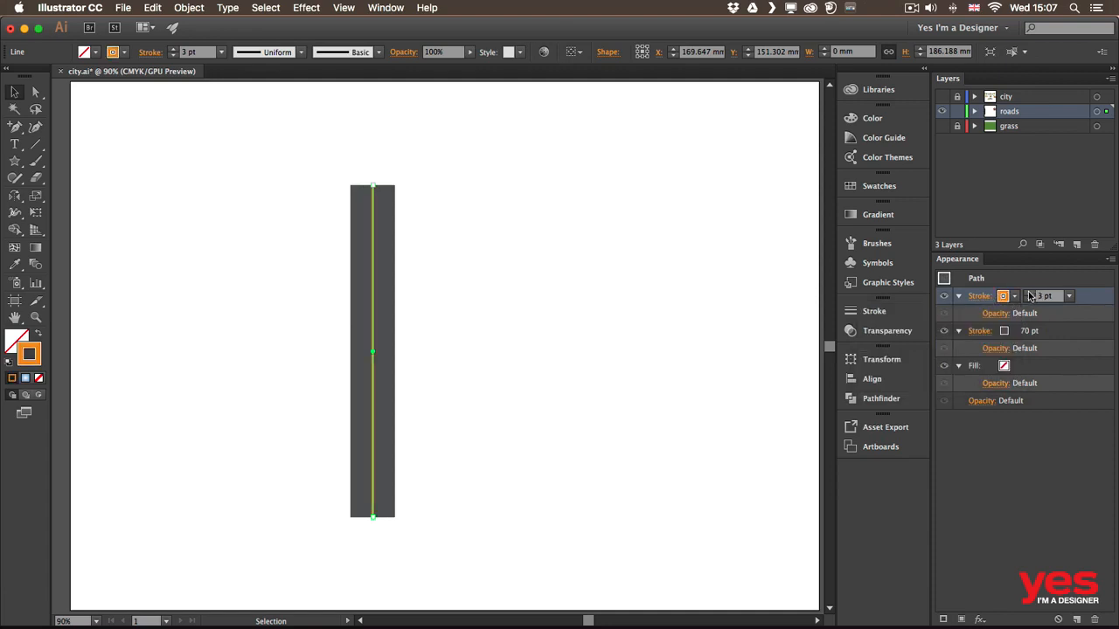
{"action": "left_click", "coordinate": [1029, 294]}
{"action": "left_click", "coordinate": [1029, 294]}
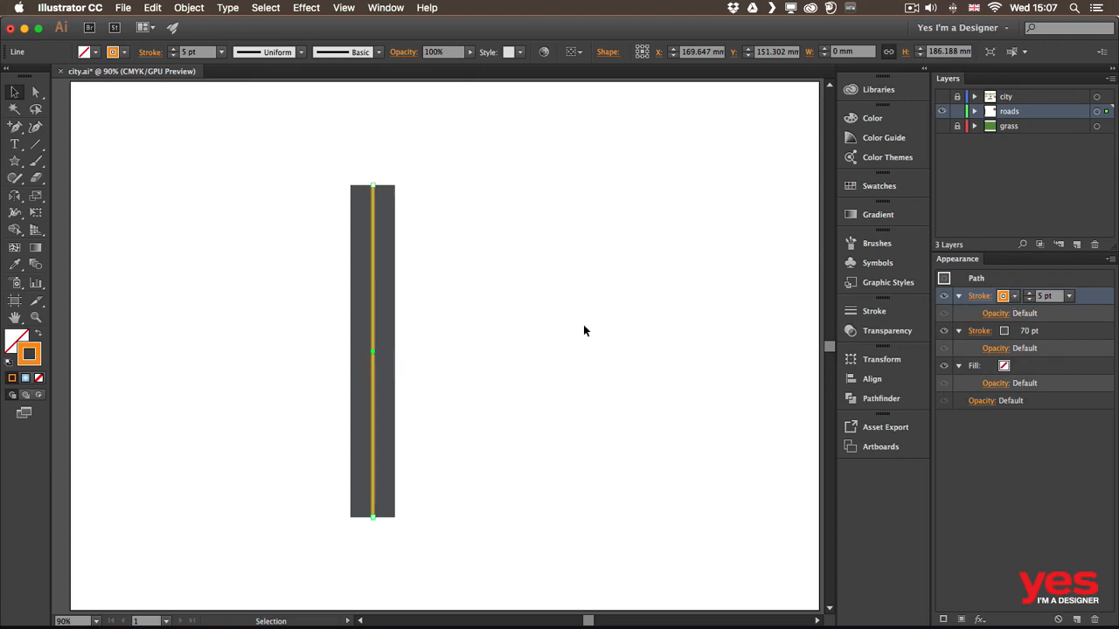
{"action": "left_click_drag", "start_coordinate": [377, 321], "coordinate": [741, 312]}
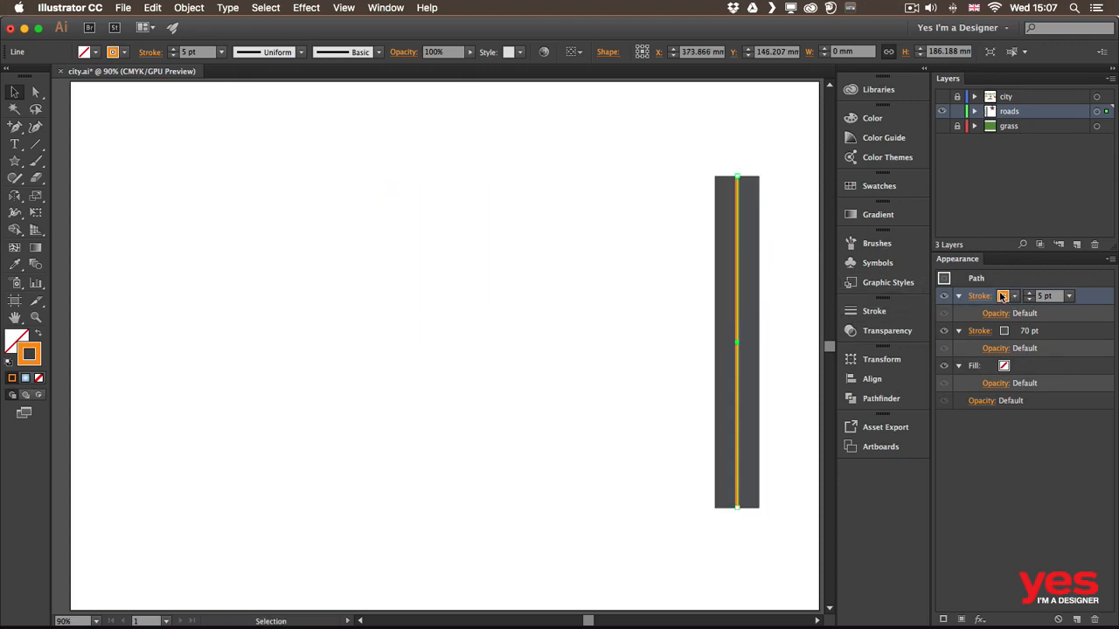
Step: Make the orange centre stroke a dashed line and set its weight to 6 pt
{"action": "left_click", "coordinate": [1029, 294]}
{"action": "left_click", "coordinate": [1028, 294]}
{"action": "left_click", "coordinate": [1029, 294]}
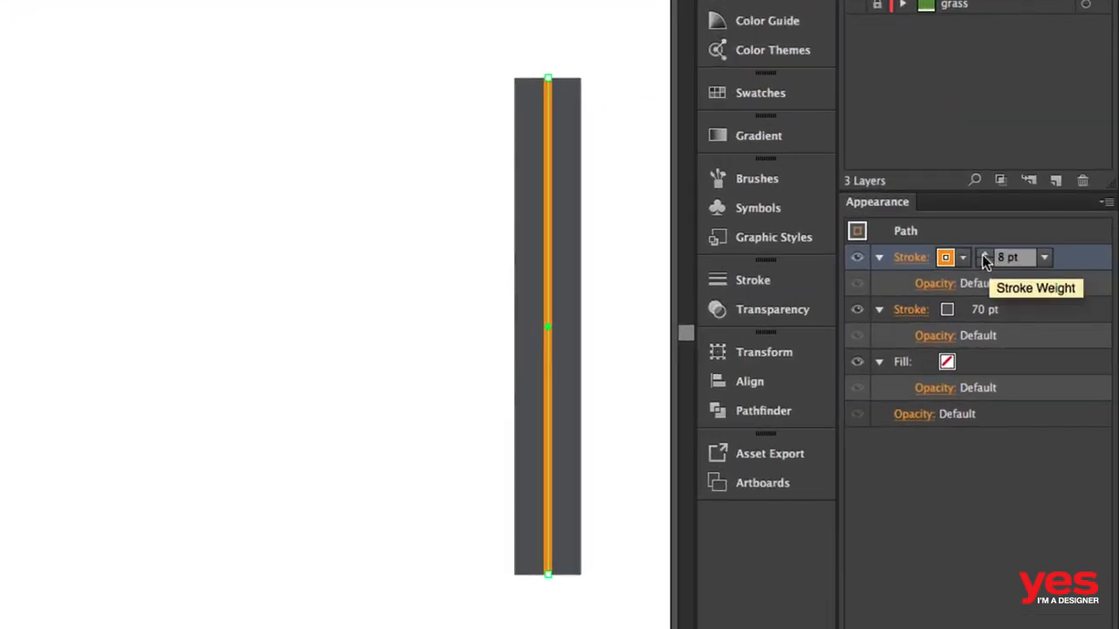
{"action": "left_click", "coordinate": [906, 259]}
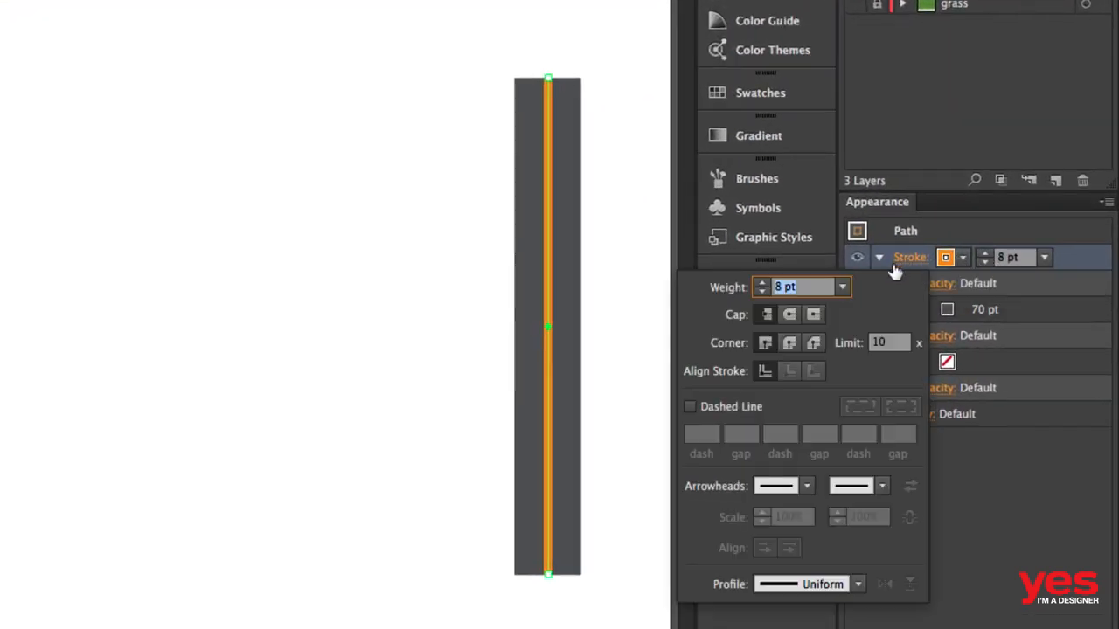
{"action": "left_click", "coordinate": [718, 410]}
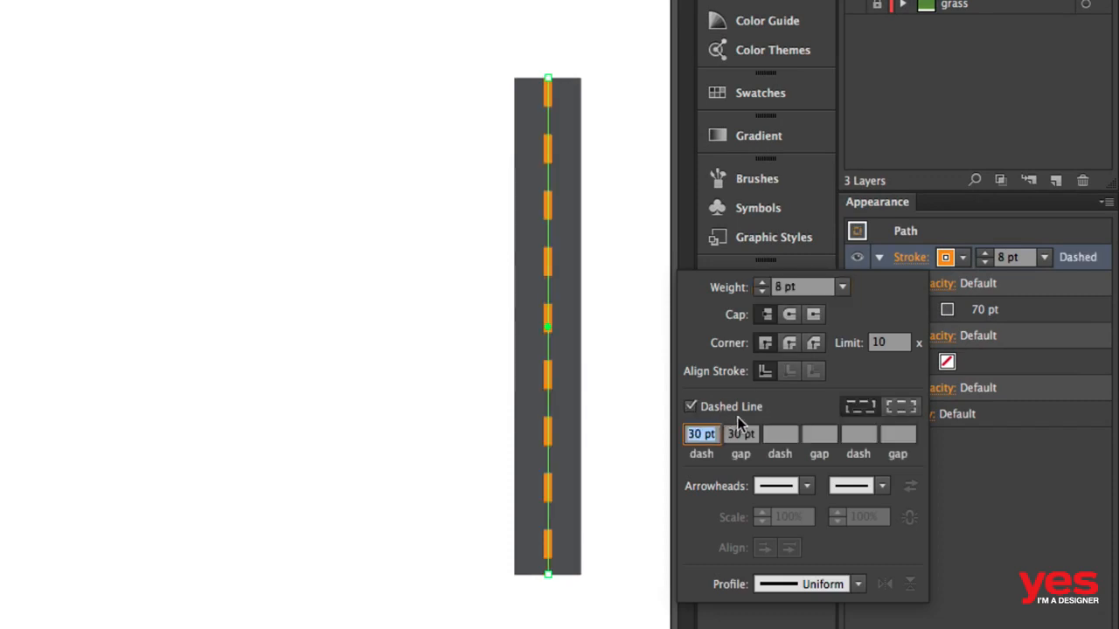
{"action": "left_click", "coordinate": [762, 292]}
{"action": "left_click", "coordinate": [762, 292]}
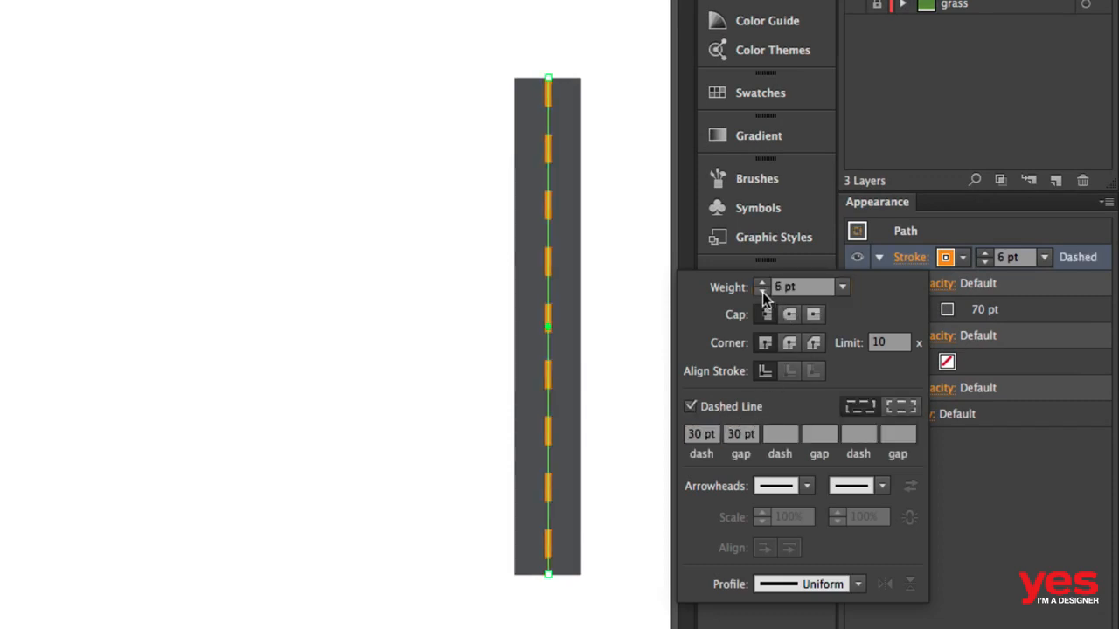
Step: Set the gap between the orange stroke's dashes to 10 pt
{"action": "left_click", "coordinate": [742, 434]}
{"action": "key", "text": "BackSpace"}
{"action": "type", "text": "1"}
{"action": "key", "text": "Return"}
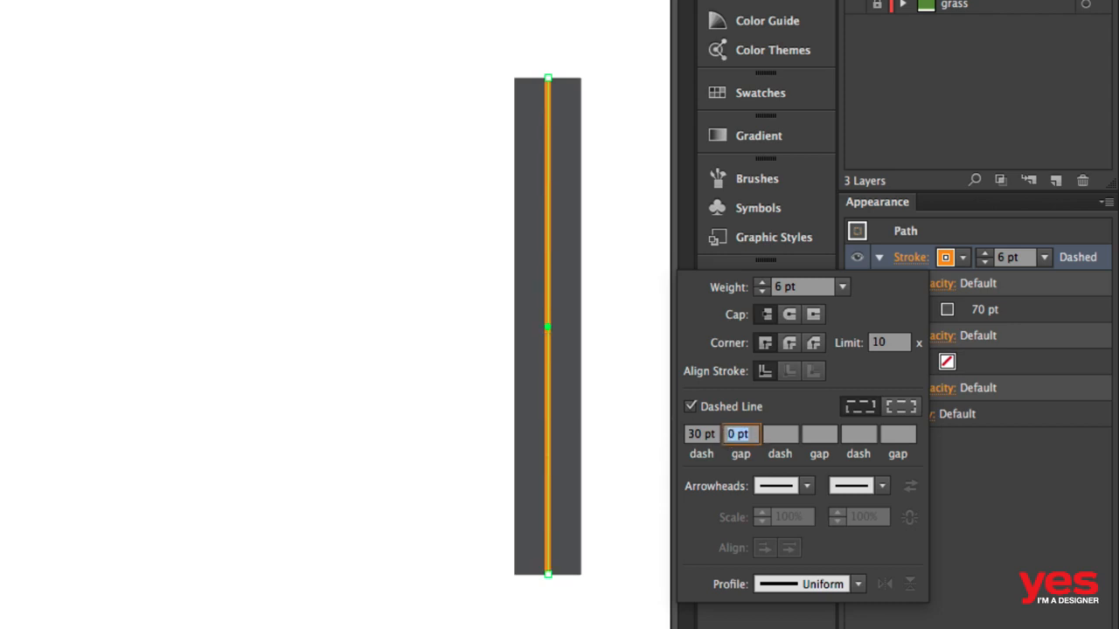
{"action": "key", "text": "Up"}
{"action": "key", "text": "Up"}
{"action": "key", "text": "Up"}
{"action": "key", "text": "Up"}
{"action": "key", "text": "Up"}
{"action": "key", "text": "Up"}
{"action": "key", "text": "Up"}
{"action": "key", "text": "Up"}
{"action": "key", "text": "Up"}
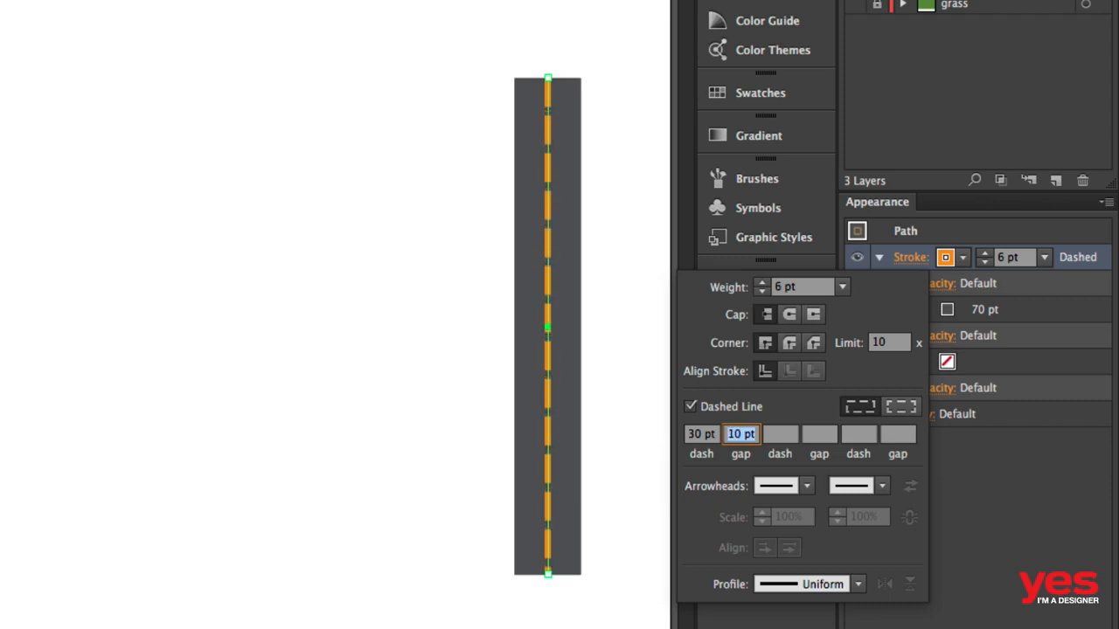
Step: Shorten the orange stroke's dash length to 21 pt
{"action": "left_click", "coordinate": [698, 434]}
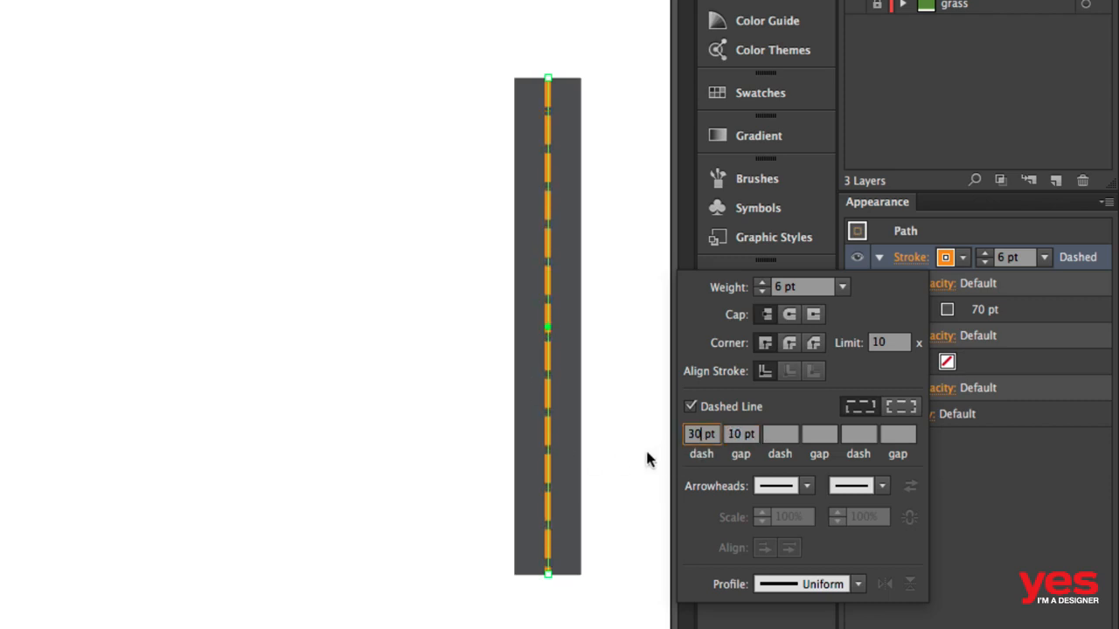
{"action": "key", "text": "Down"}
{"action": "key", "text": "Down"}
{"action": "key", "text": "Down"}
{"action": "key", "text": "Down"}
{"action": "key", "text": "Down"}
{"action": "key", "text": "Down"}
{"action": "key", "text": "Down"}
{"action": "key", "text": "Down"}
{"action": "key", "text": "Down"}
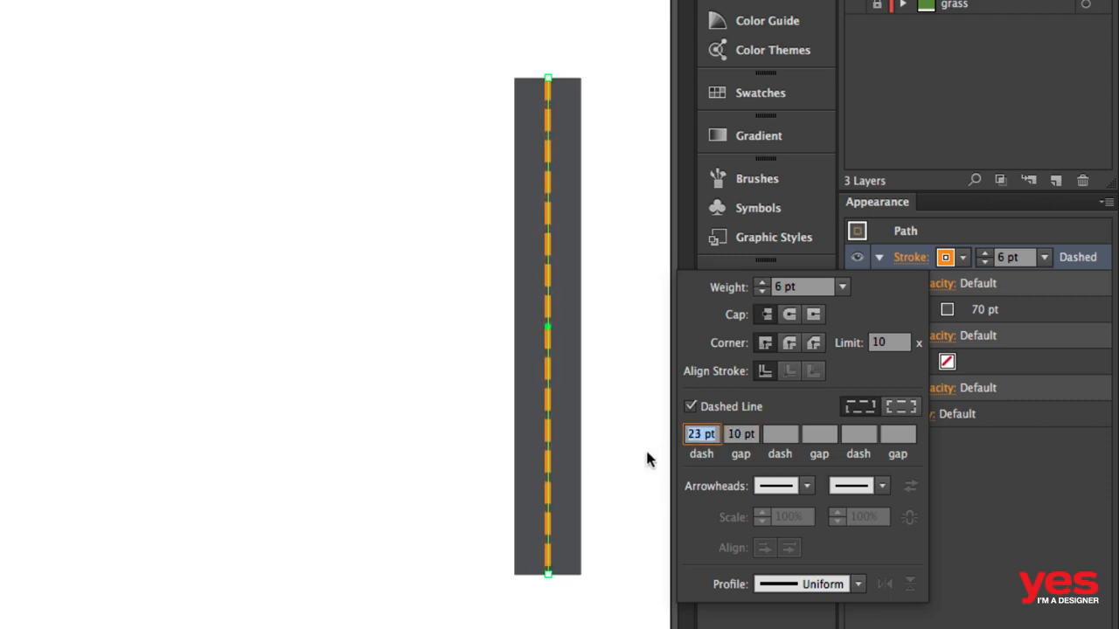
Step: Increase the orange stroke's dash gap to 16 pt and close its stroke options
{"action": "left_click", "coordinate": [749, 433]}
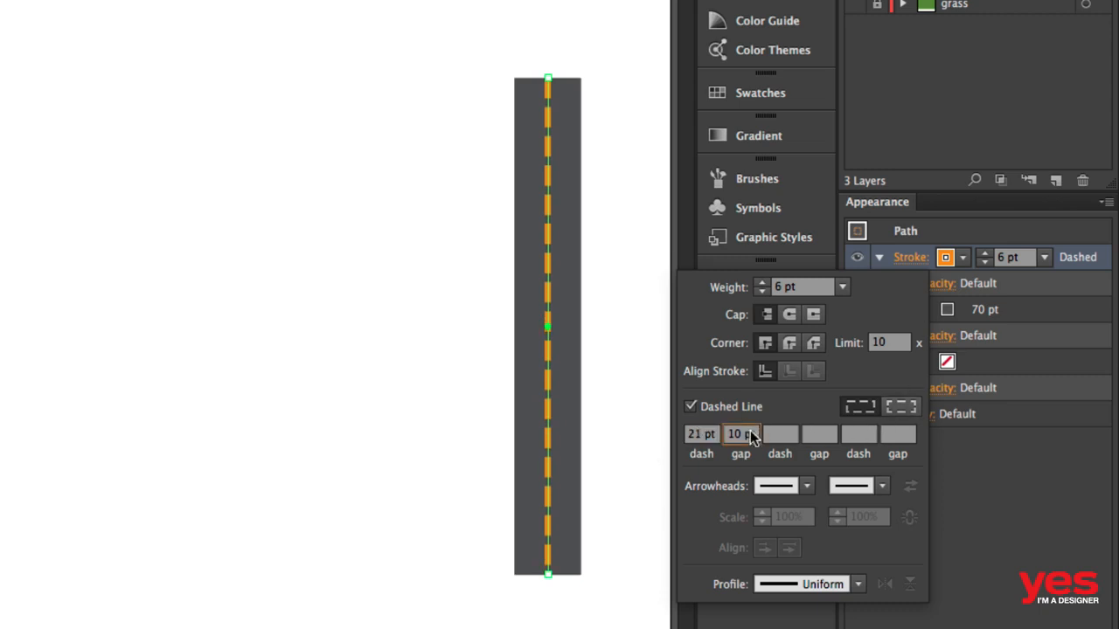
{"action": "key", "text": "Up"}
{"action": "key", "text": "Up"}
{"action": "key", "text": "Up"}
{"action": "key", "text": "Up"}
{"action": "key", "text": "Up"}
{"action": "key", "text": "Up"}
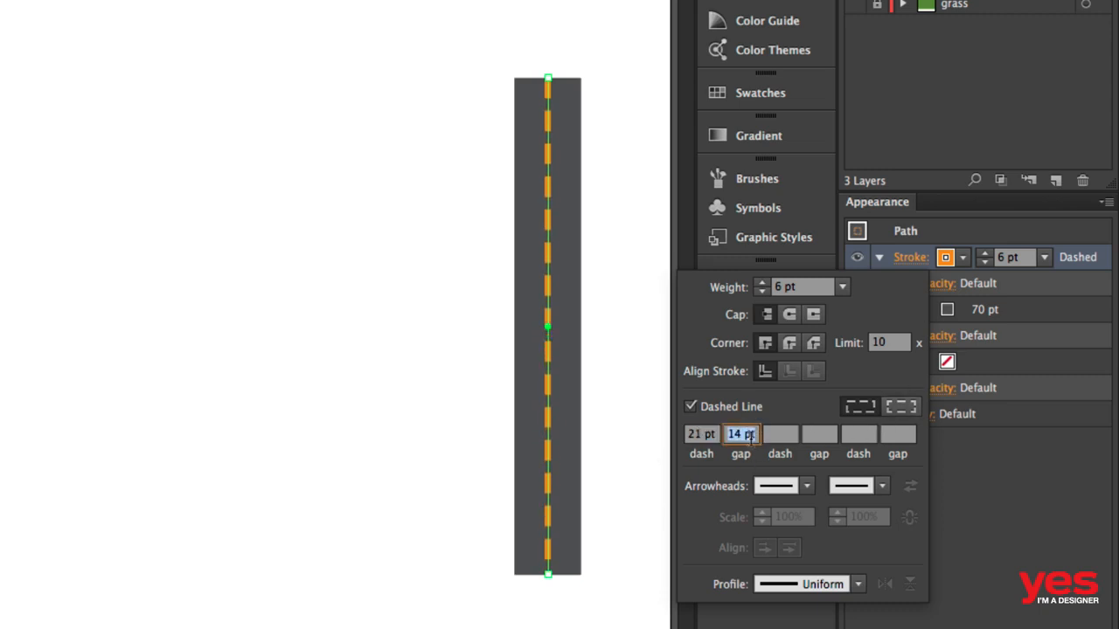
{"action": "key", "text": "Return"}
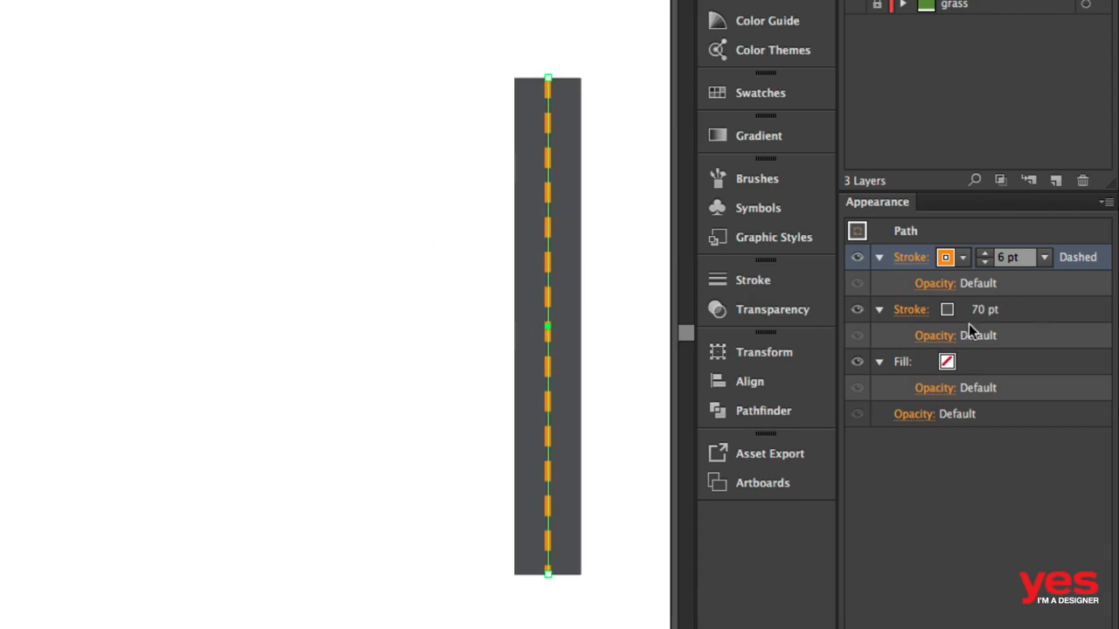
Step: Add a third stroke beneath the 70 pt dark grey one, at 80 pt in a light grey swatch
{"action": "left_click", "coordinate": [1021, 312]}
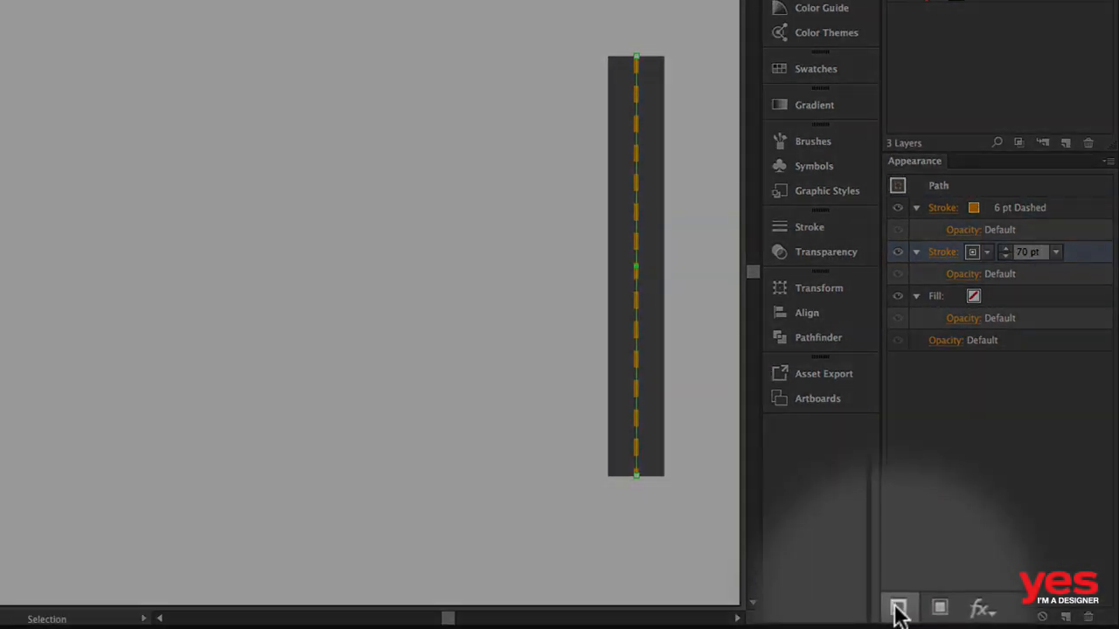
{"action": "left_click", "coordinate": [897, 611]}
{"action": "left_click", "coordinate": [996, 299]}
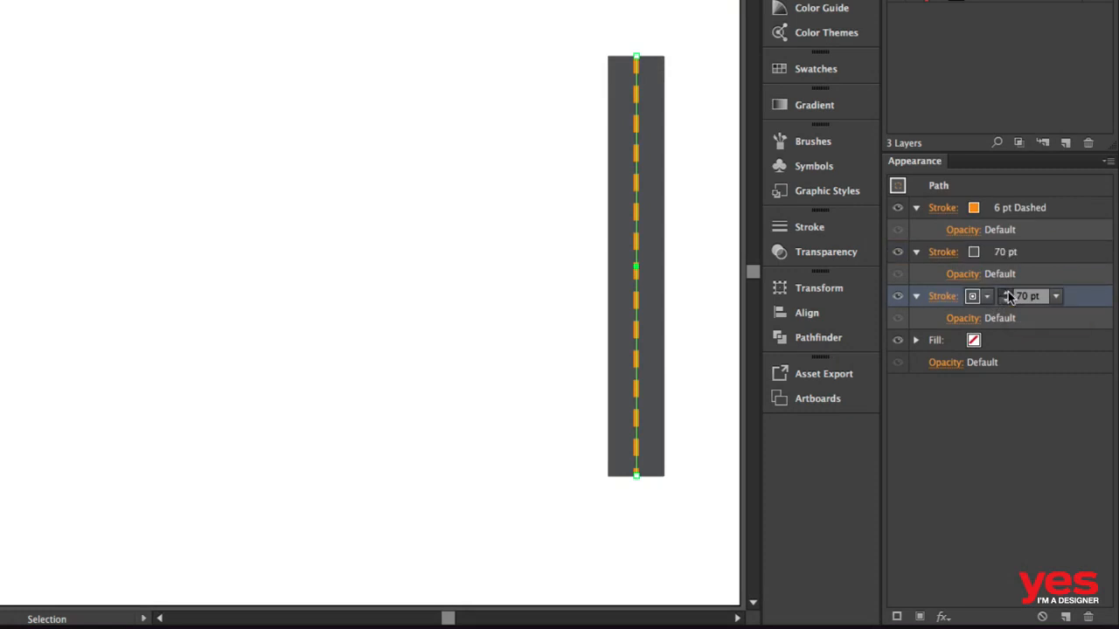
{"action": "left_click", "coordinate": [1006, 293]}
{"action": "left_click", "coordinate": [980, 297]}
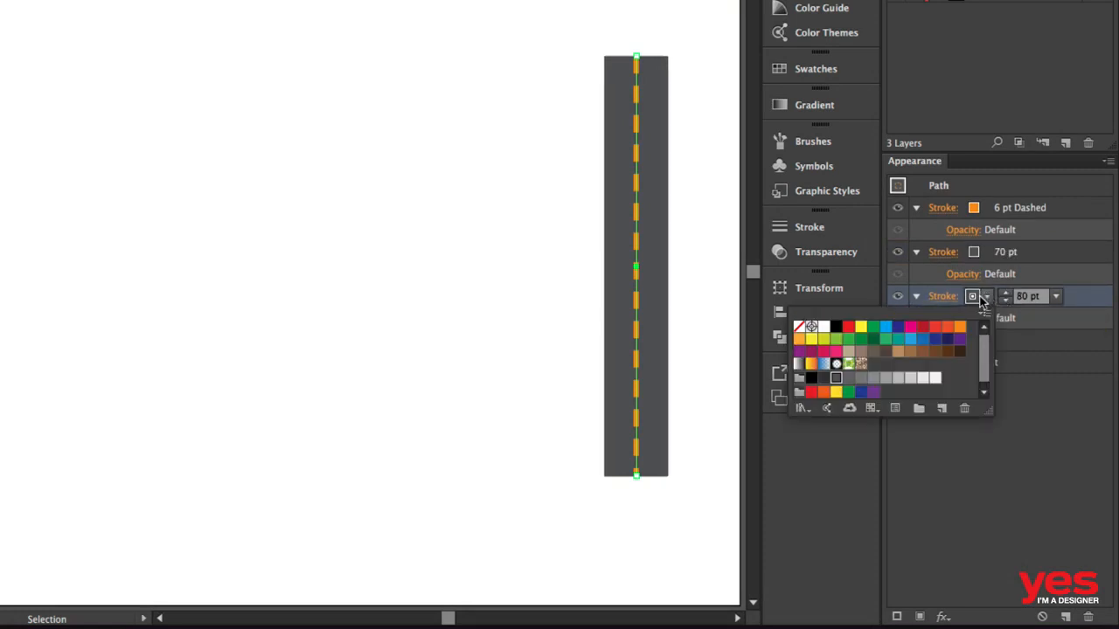
{"action": "left_click", "coordinate": [860, 327]}
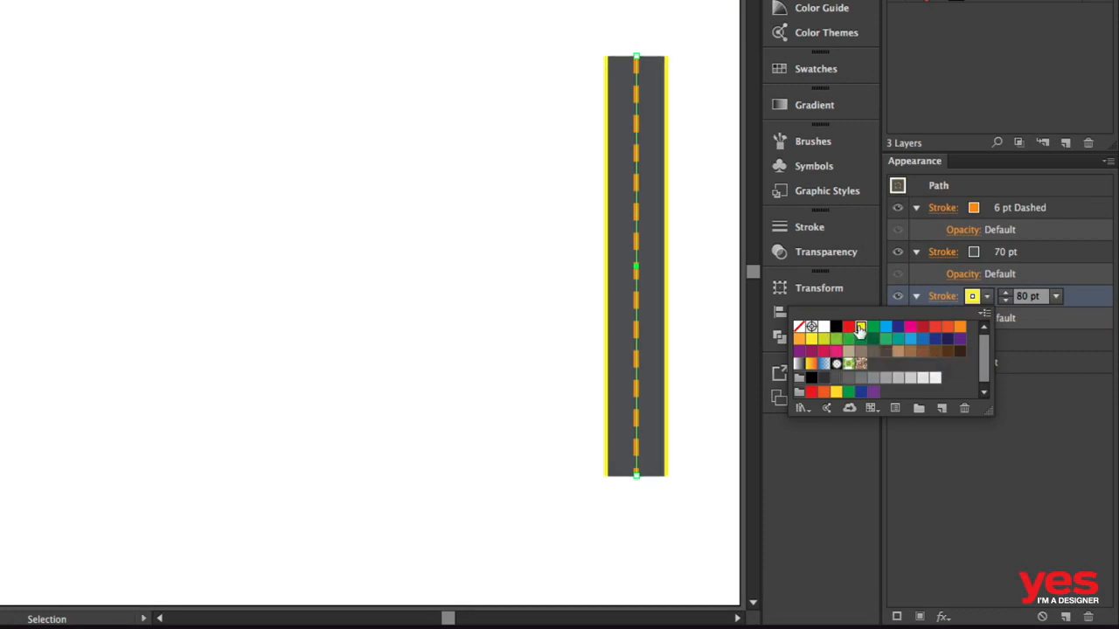
{"action": "left_click", "coordinate": [848, 327]}
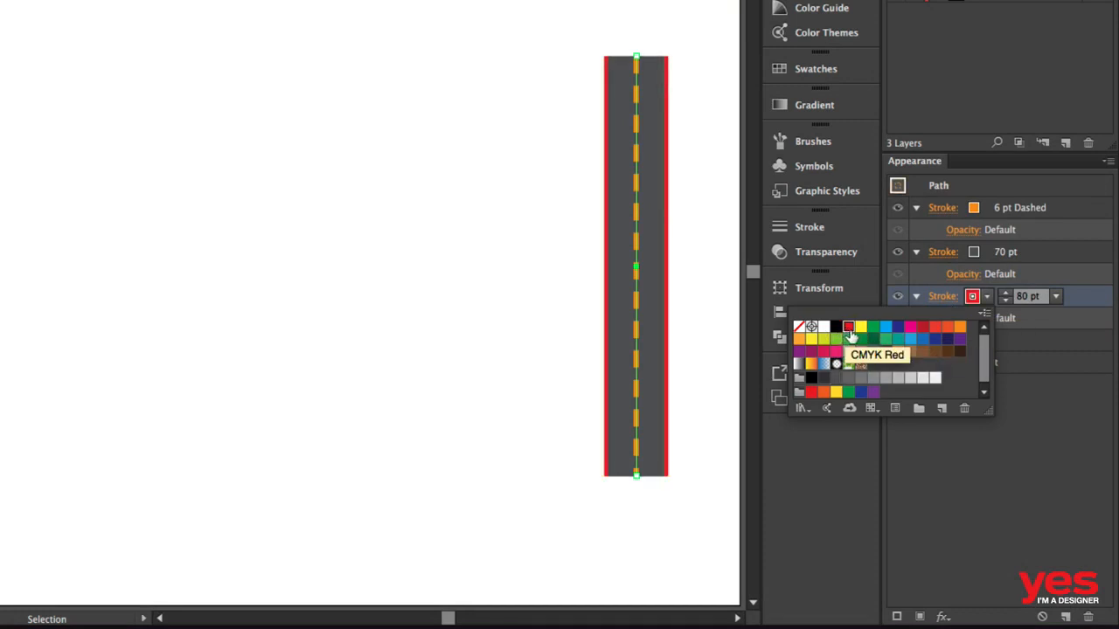
{"action": "left_click", "coordinate": [922, 379]}
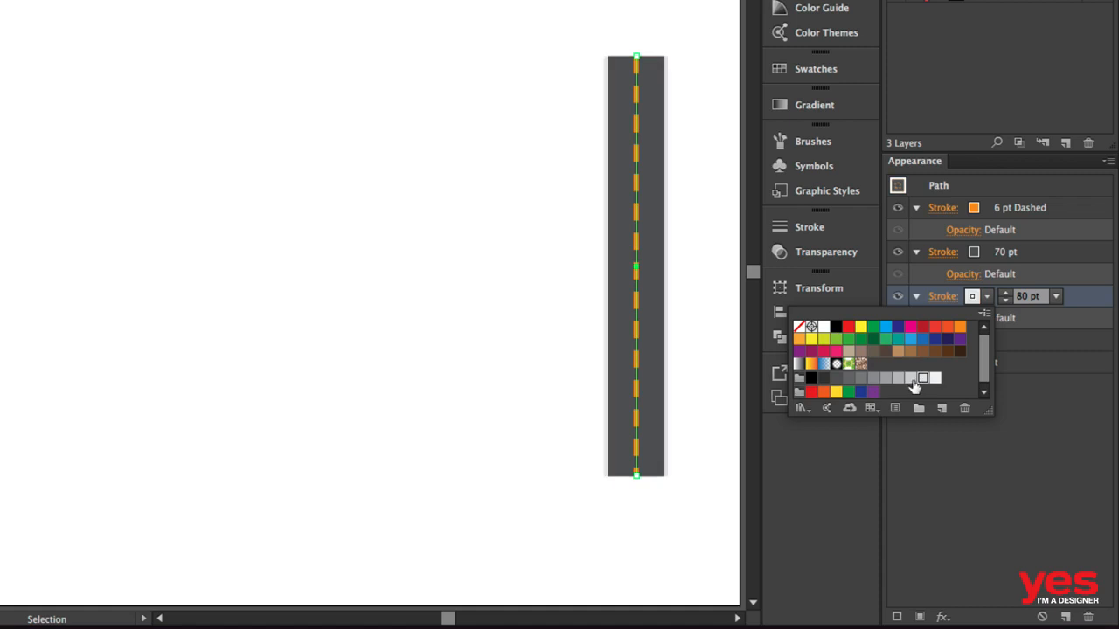
{"action": "left_click", "coordinate": [910, 378]}
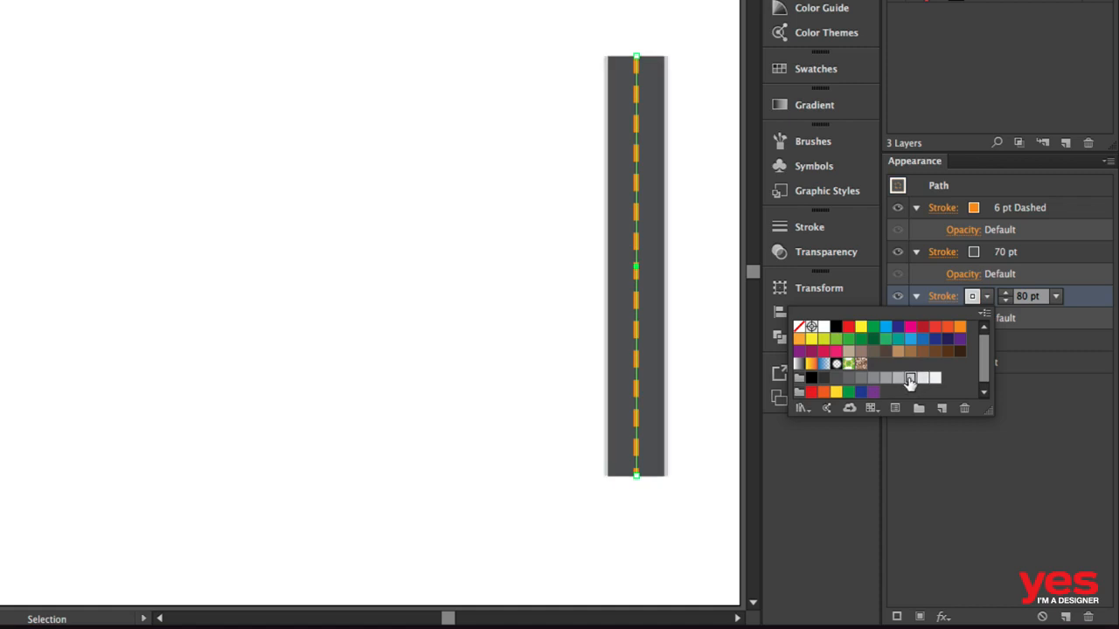
Step: Widen the light grey bottom stroke to 85 pt
{"action": "left_click", "coordinate": [1003, 294]}
{"action": "left_click", "coordinate": [1003, 294]}
{"action": "left_click", "coordinate": [1002, 294]}
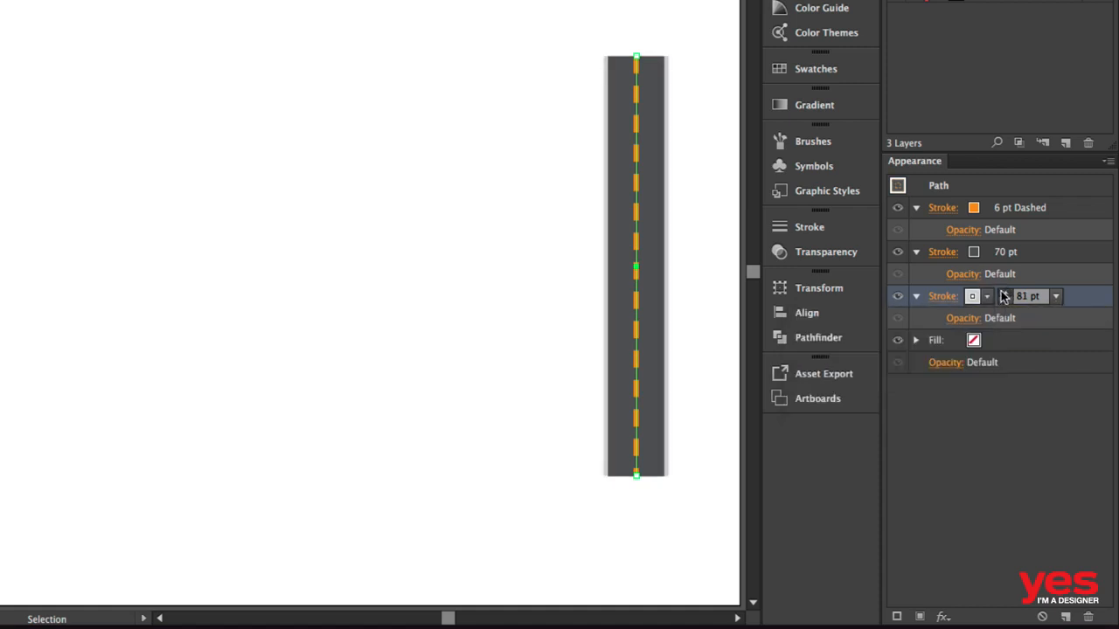
{"action": "left_click", "coordinate": [1002, 294]}
{"action": "left_click", "coordinate": [1002, 293]}
{"action": "left_click", "coordinate": [1003, 294]}
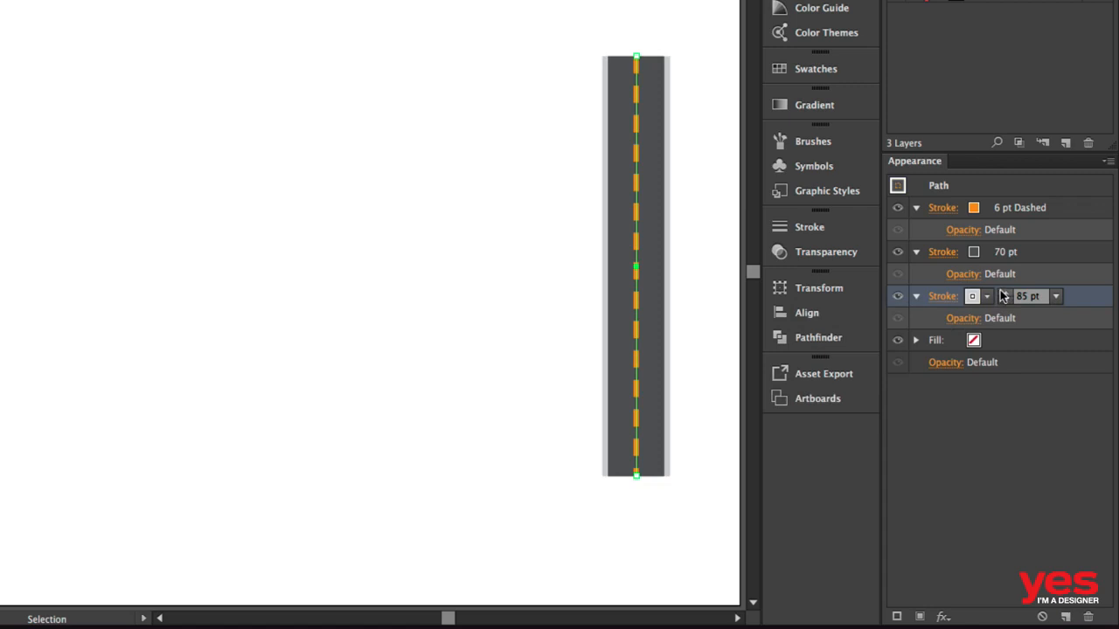
Step: Deselect the road line to view it, then reselect it and move it to the left across the artboard
{"action": "left_click", "coordinate": [687, 323]}
{"action": "left_click_drag", "start_coordinate": [701, 249], "coordinate": [603, 280]}
{"action": "left_click_drag", "start_coordinate": [643, 243], "coordinate": [251, 276]}
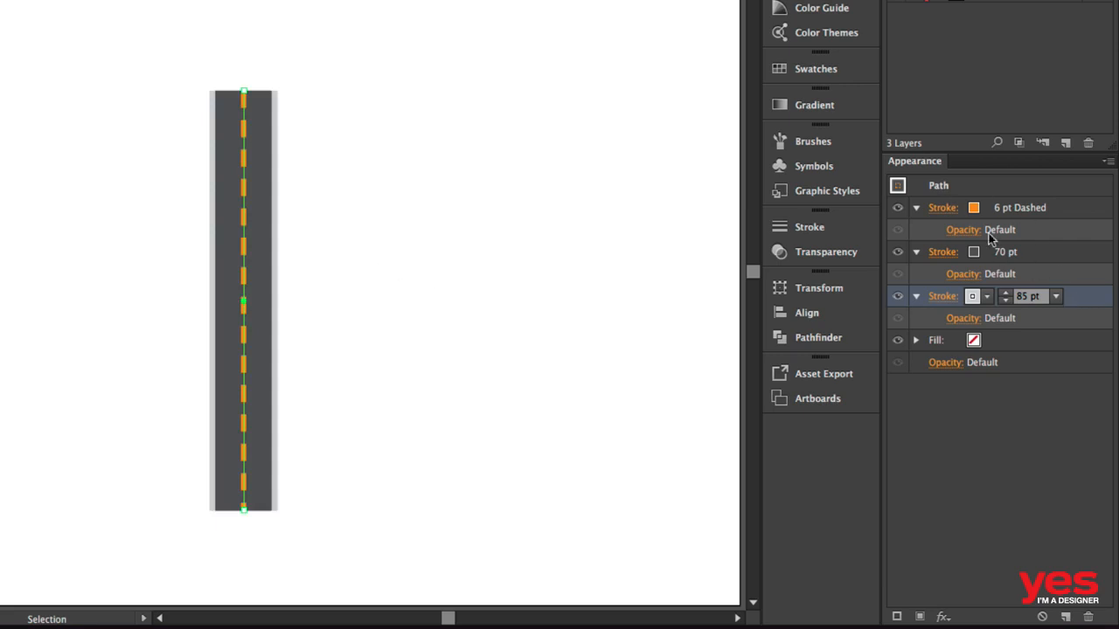
Step: Hide and show the orange, dark grey and light grey strokes one at a time to examine each one's contribution
{"action": "left_click", "coordinate": [896, 209]}
{"action": "left_click", "coordinate": [896, 209]}
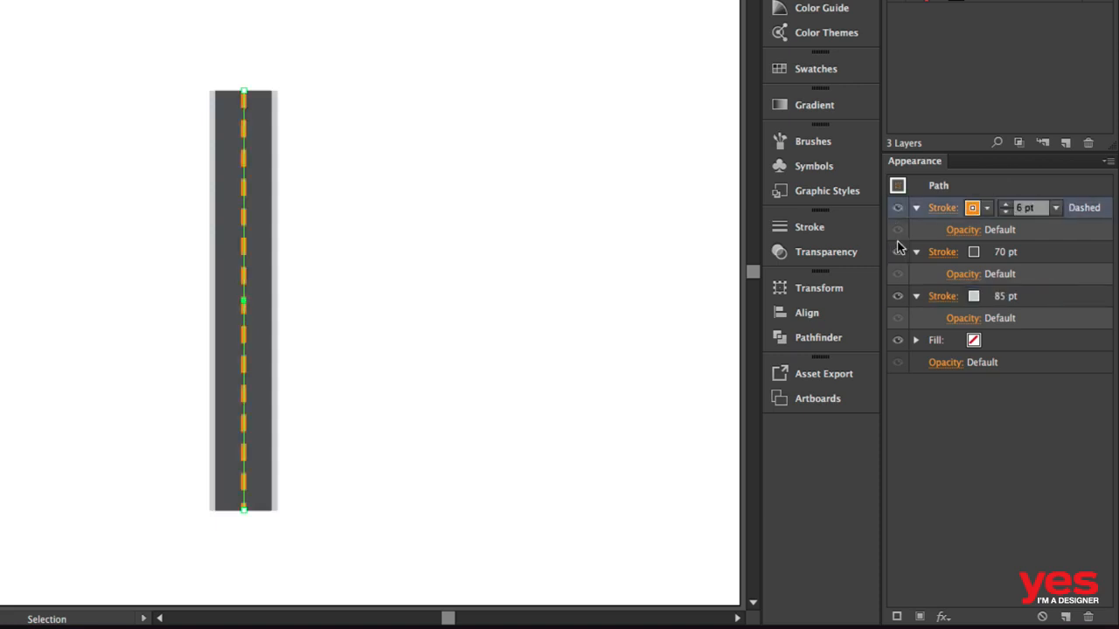
{"action": "left_click", "coordinate": [896, 251]}
{"action": "left_click", "coordinate": [897, 252]}
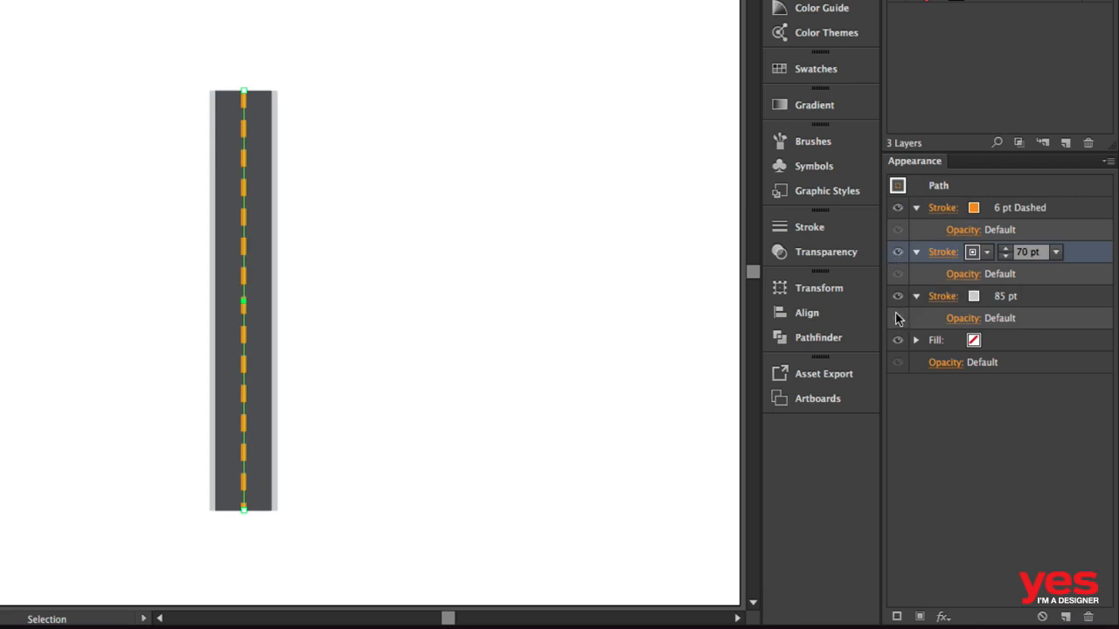
{"action": "left_click", "coordinate": [897, 296]}
{"action": "left_click", "coordinate": [897, 298]}
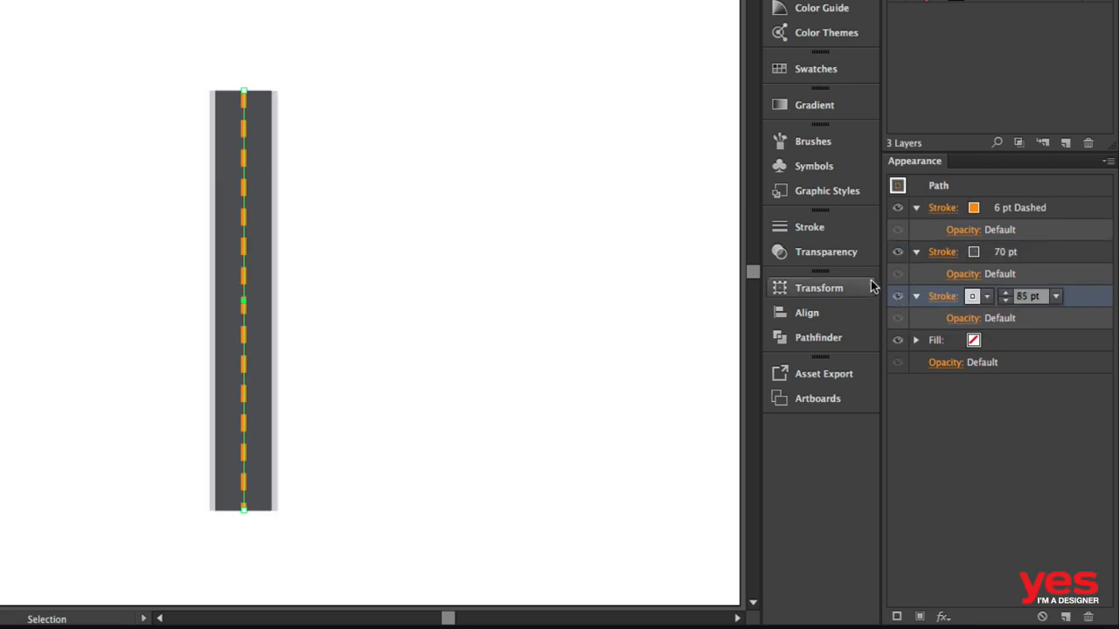
Step: Move the road line off the artboard onto the canvas directly below the star
{"action": "key", "text": "space"}
{"action": "left_click_drag", "start_coordinate": [536, 292], "coordinate": [271, 263]}
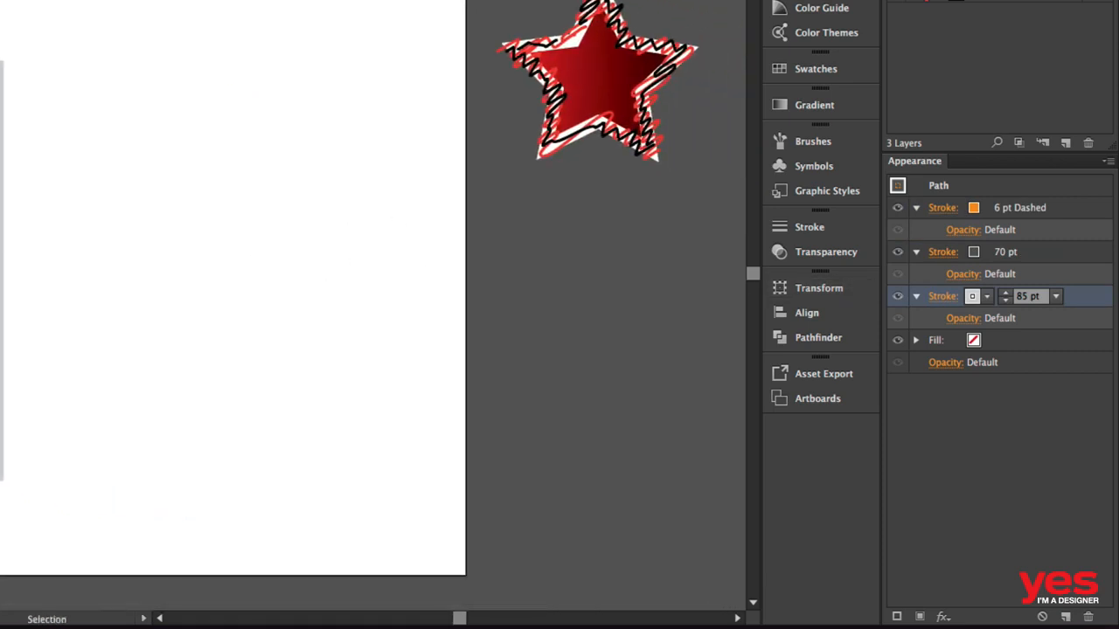
{"action": "left_click_drag", "start_coordinate": [2, 249], "coordinate": [550, 341]}
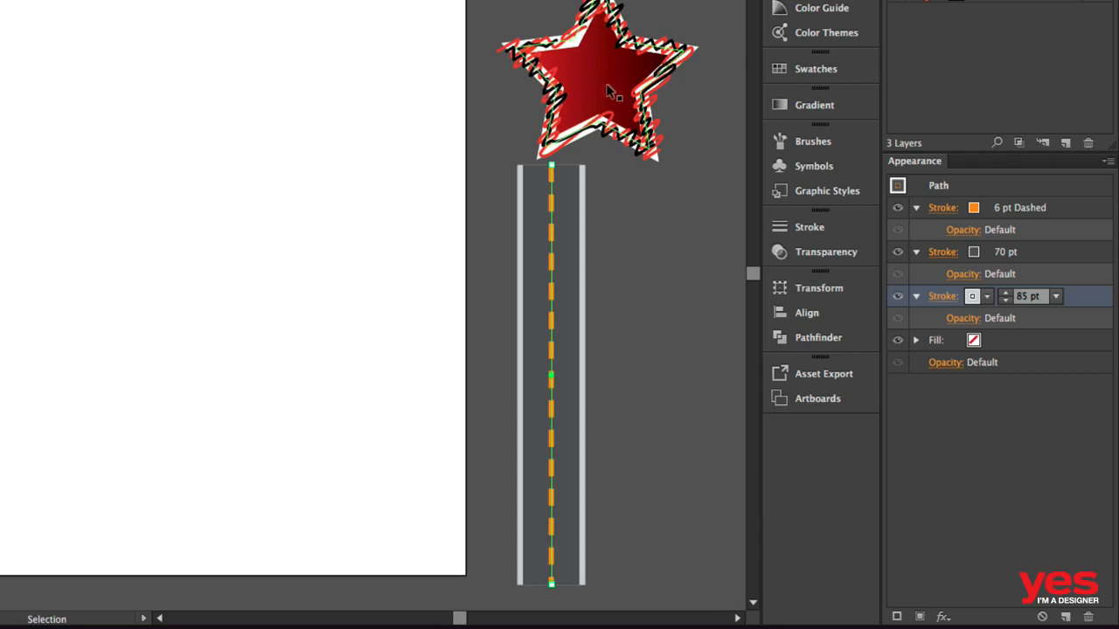
Step: Move the star further up and nudge the road line beneath it, leaving the road line selected
{"action": "left_click_drag", "start_coordinate": [614, 85], "coordinate": [608, 30]}
{"action": "key", "text": "space"}
{"action": "left_click_drag", "start_coordinate": [649, 216], "coordinate": [590, 201]}
{"action": "left_click_drag", "start_coordinate": [498, 258], "coordinate": [518, 228]}
{"action": "left_click", "coordinate": [597, 231]}
{"action": "left_click", "coordinate": [494, 236]}
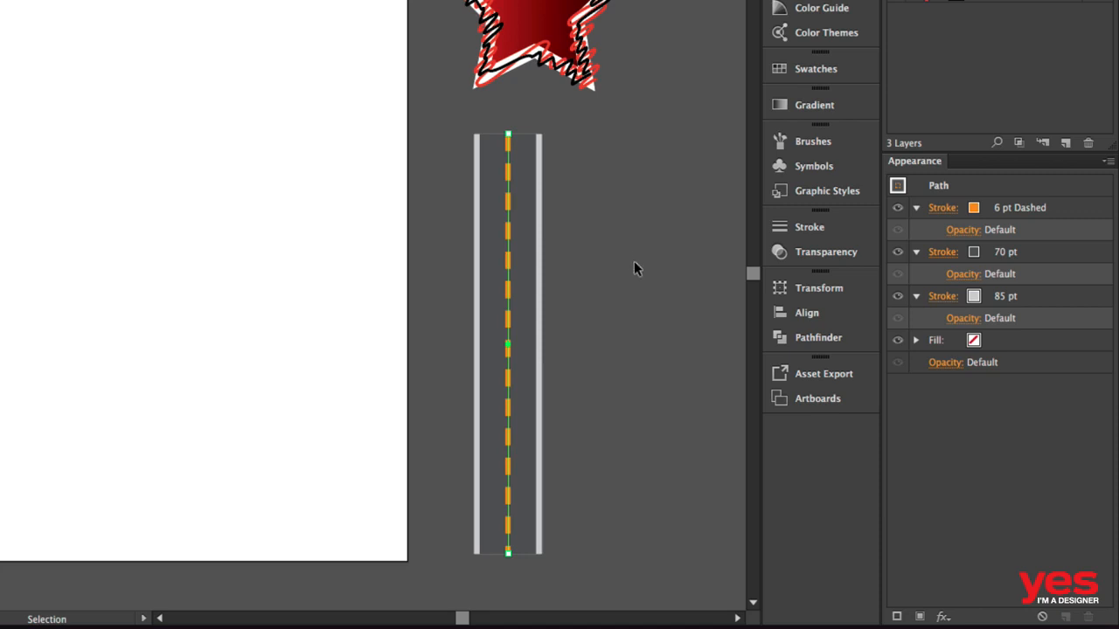
Step: Widen the road line's light grey bottom stroke to 98 pt
{"action": "left_click", "coordinate": [1014, 296]}
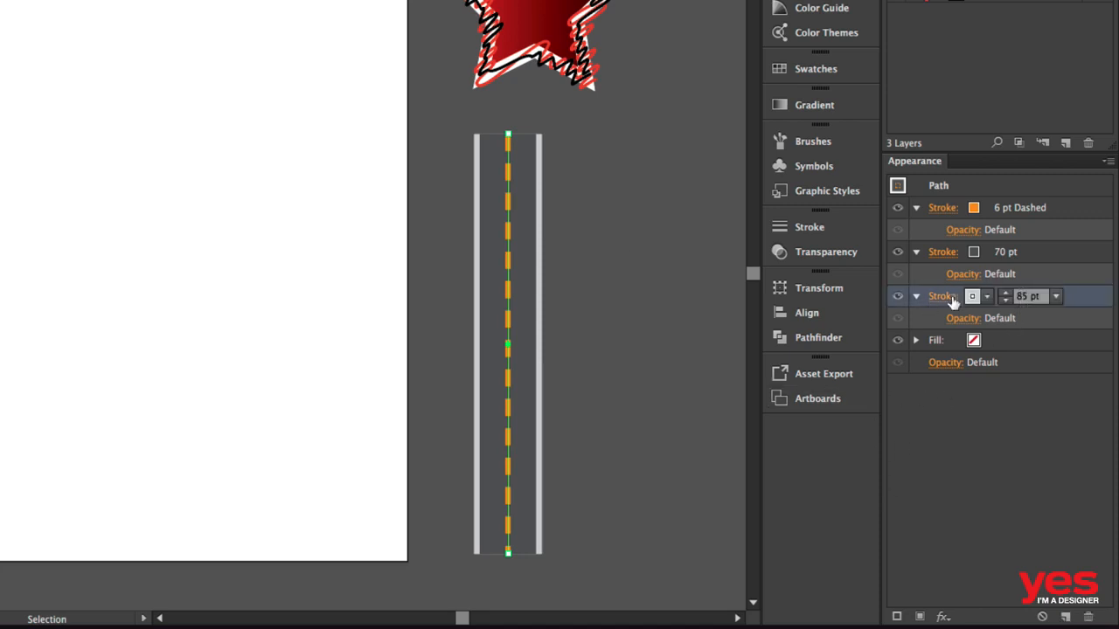
{"action": "left_click", "coordinate": [1006, 292]}
{"action": "left_click", "coordinate": [1006, 292]}
{"action": "left_click", "coordinate": [1010, 292]}
{"action": "left_click", "coordinate": [1009, 291]}
{"action": "left_click", "coordinate": [1010, 291]}
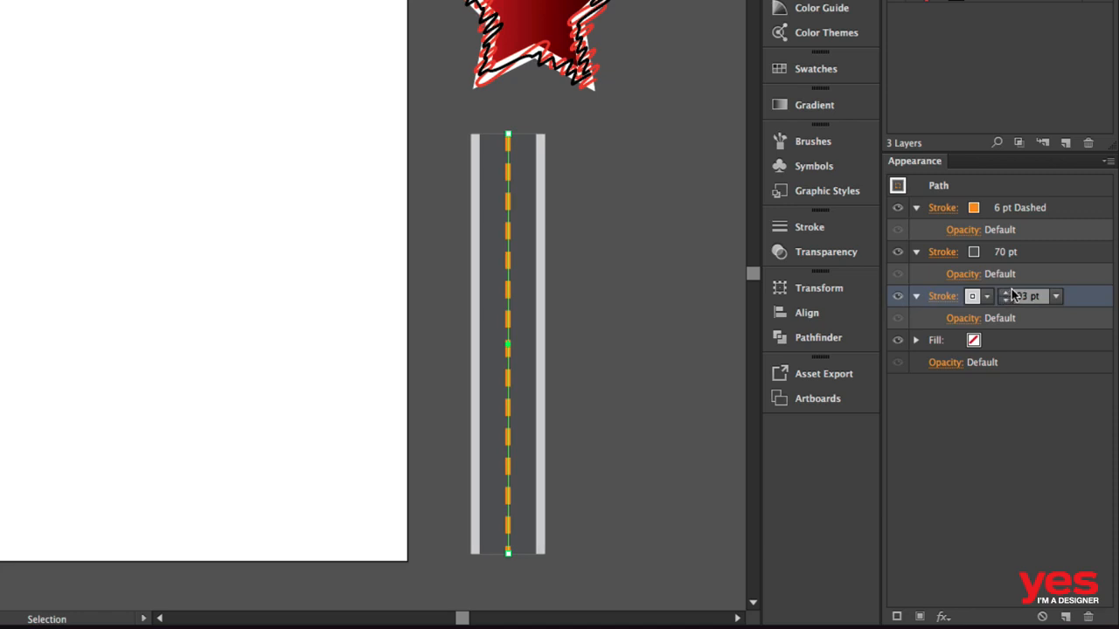
{"action": "left_click", "coordinate": [1008, 292]}
{"action": "left_click", "coordinate": [1008, 292]}
{"action": "left_click", "coordinate": [1007, 292]}
{"action": "left_click", "coordinate": [1007, 292]}
{"action": "left_click", "coordinate": [1007, 292]}
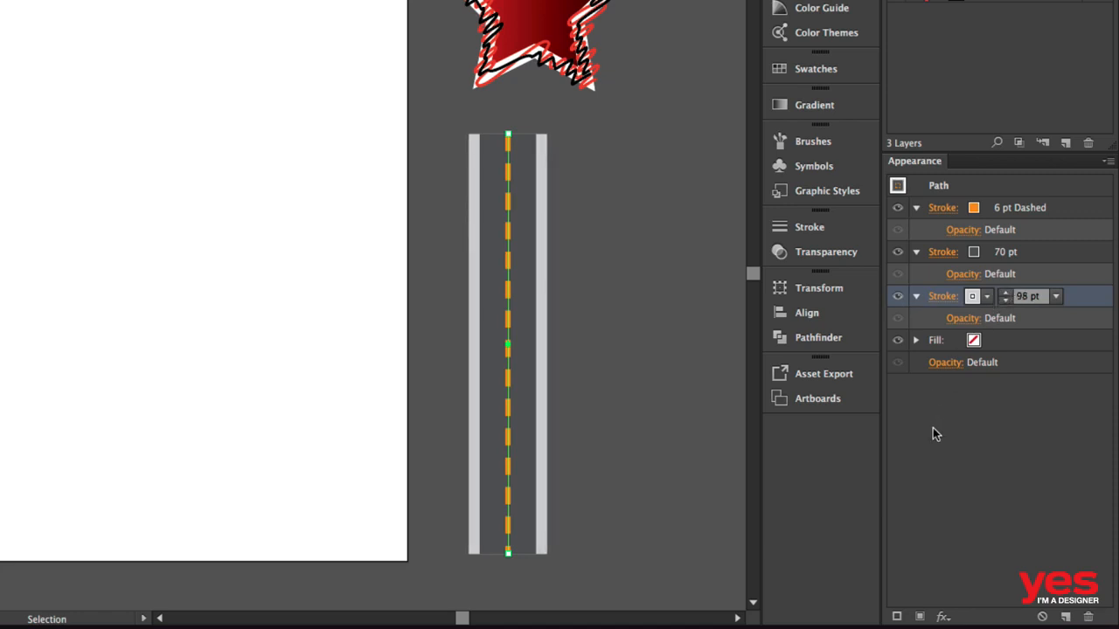
Step: Add a new 98 pt stroke directly above the light grey one and colour it a darker grey
{"action": "left_click", "coordinate": [897, 615]}
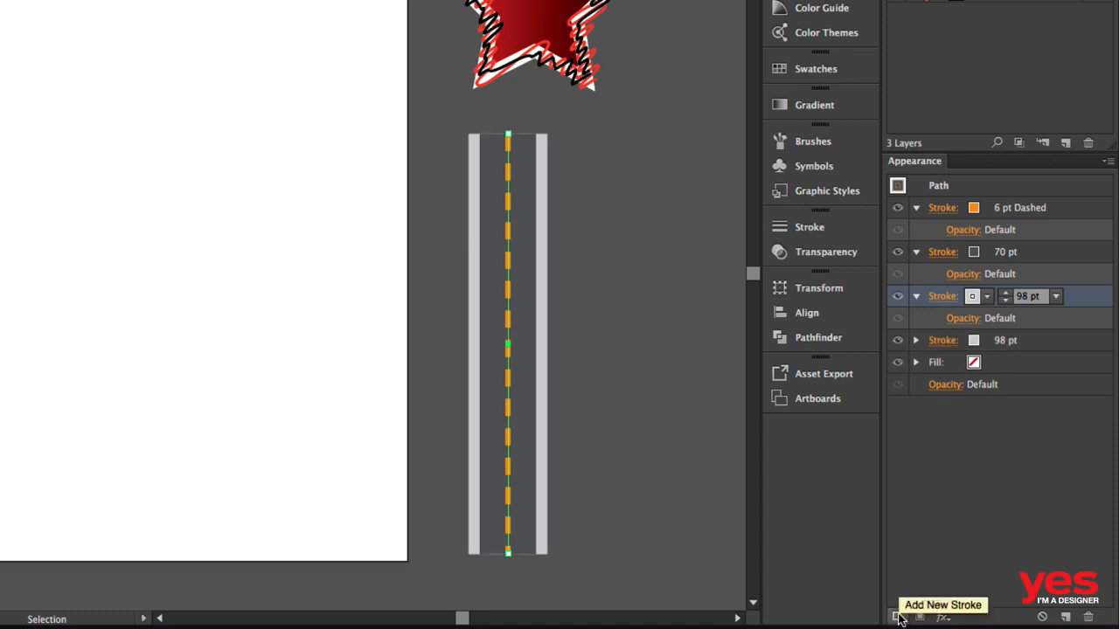
{"action": "left_click", "coordinate": [971, 297]}
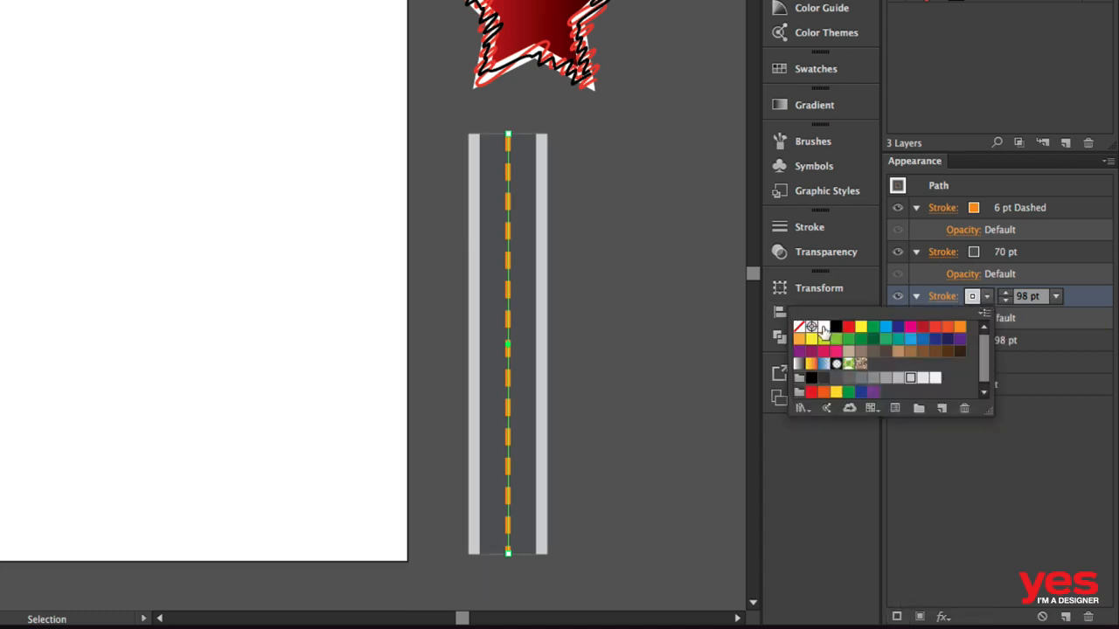
{"action": "left_click", "coordinate": [848, 383]}
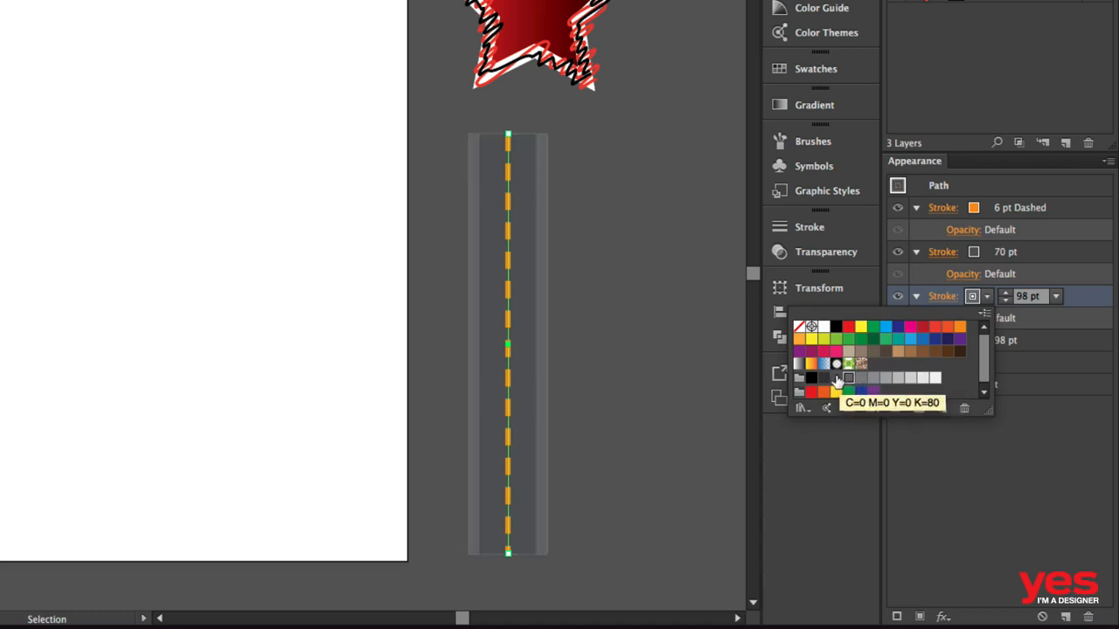
{"action": "left_click", "coordinate": [1021, 418]}
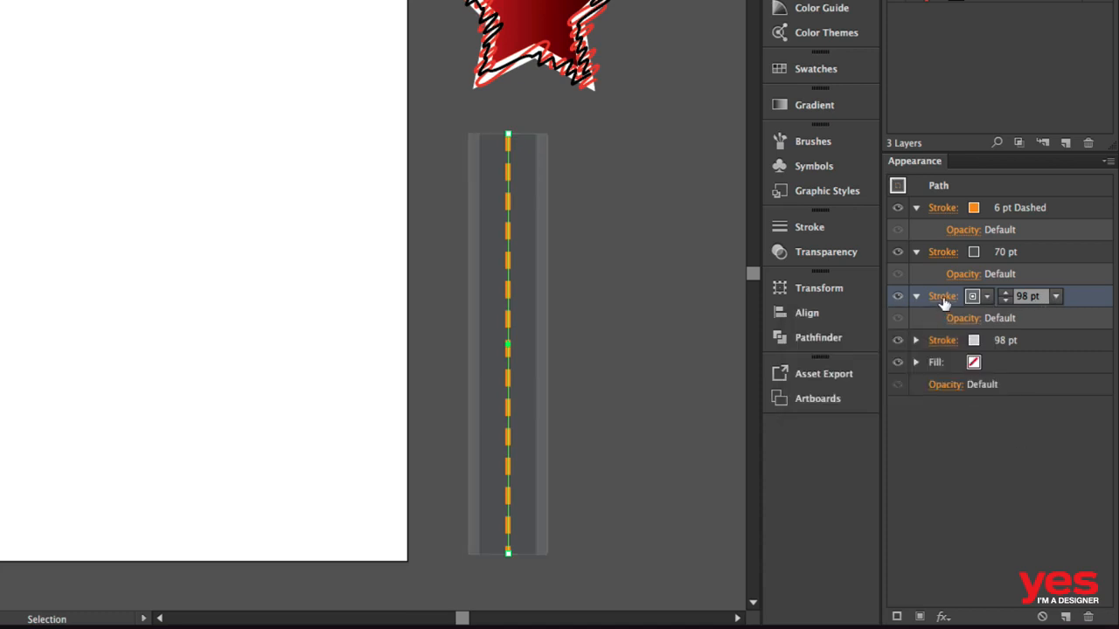
Step: Turn on dashes for the darker 98 pt stroke and clear its gap value
{"action": "left_click", "coordinate": [943, 296]}
{"action": "left_click", "coordinate": [790, 420]}
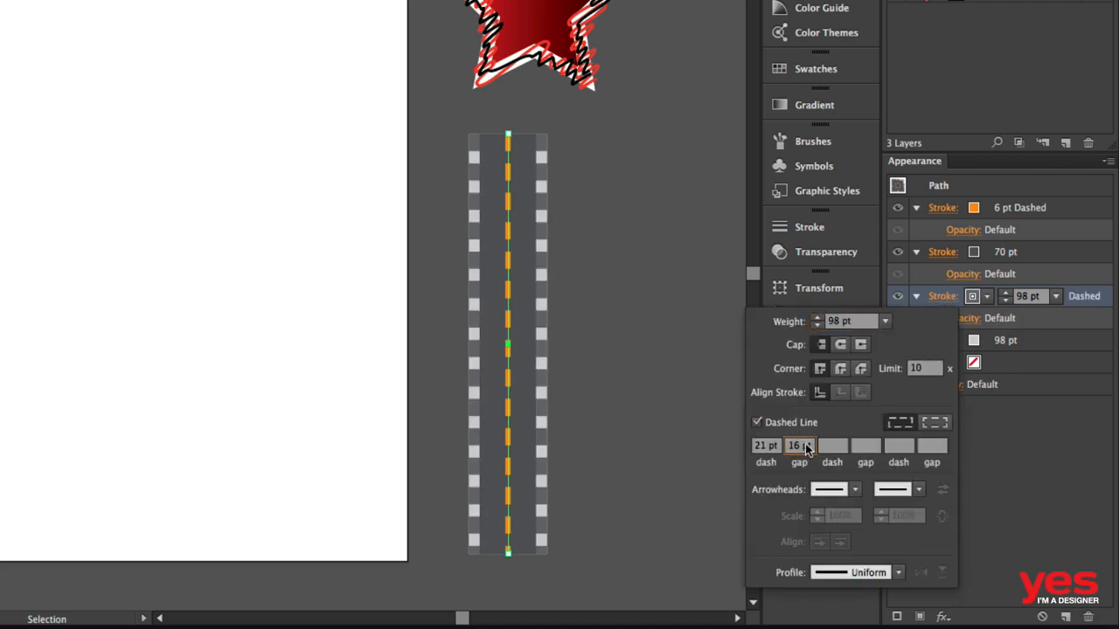
{"action": "left_click", "coordinate": [793, 446]}
{"action": "key", "text": "BackSpace"}
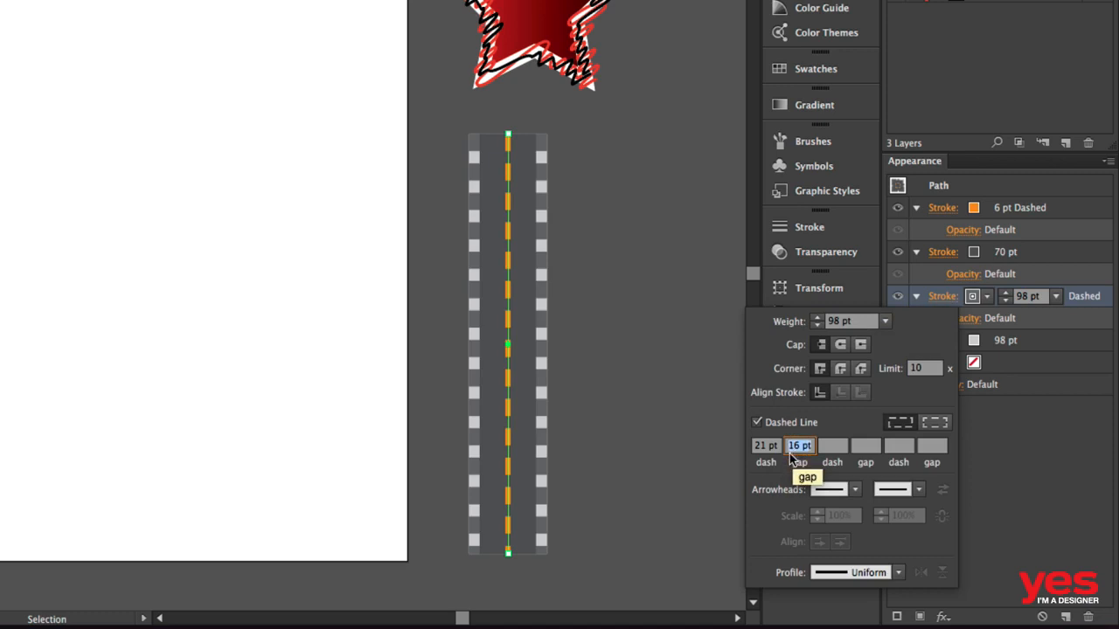
{"action": "left_click", "coordinate": [772, 447]}
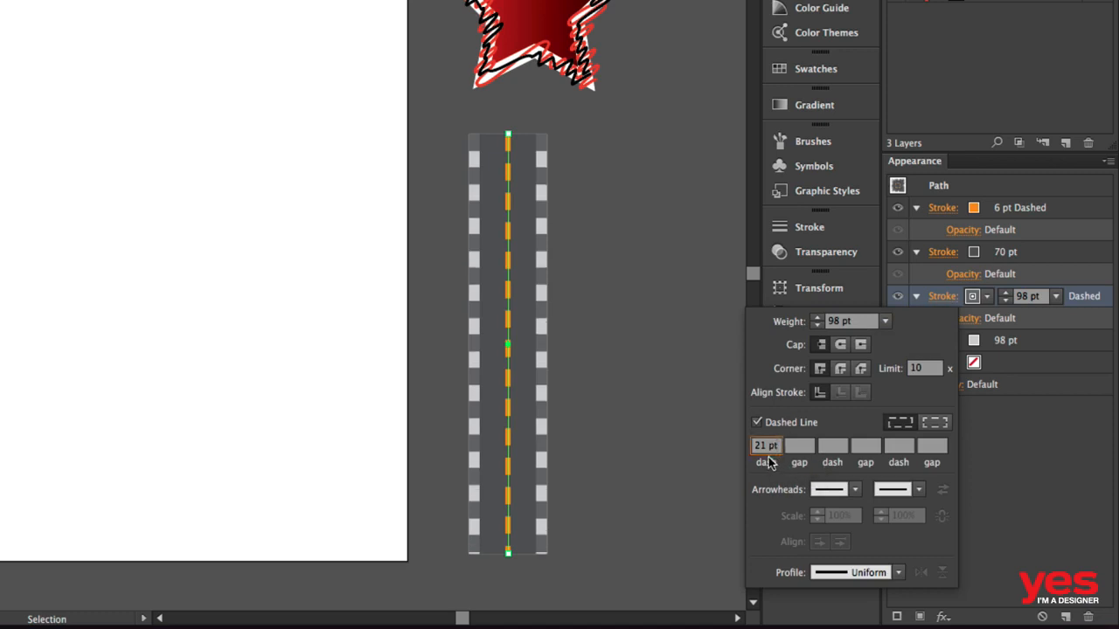
Step: Reduce the darker 98 pt stroke's dash length to 1 pt
{"action": "key", "text": "Down"}
{"action": "key", "text": "Down"}
{"action": "key", "text": "Down"}
{"action": "key", "text": "Down"}
{"action": "key", "text": "Down"}
{"action": "key", "text": "Down"}
{"action": "key", "text": "Down"}
{"action": "key", "text": "Down"}
{"action": "key", "text": "Down"}
{"action": "key", "text": "Down"}
{"action": "key", "text": "Down"}
{"action": "key", "text": "Down"}
{"action": "key", "text": "Down"}
{"action": "key", "text": "Down"}
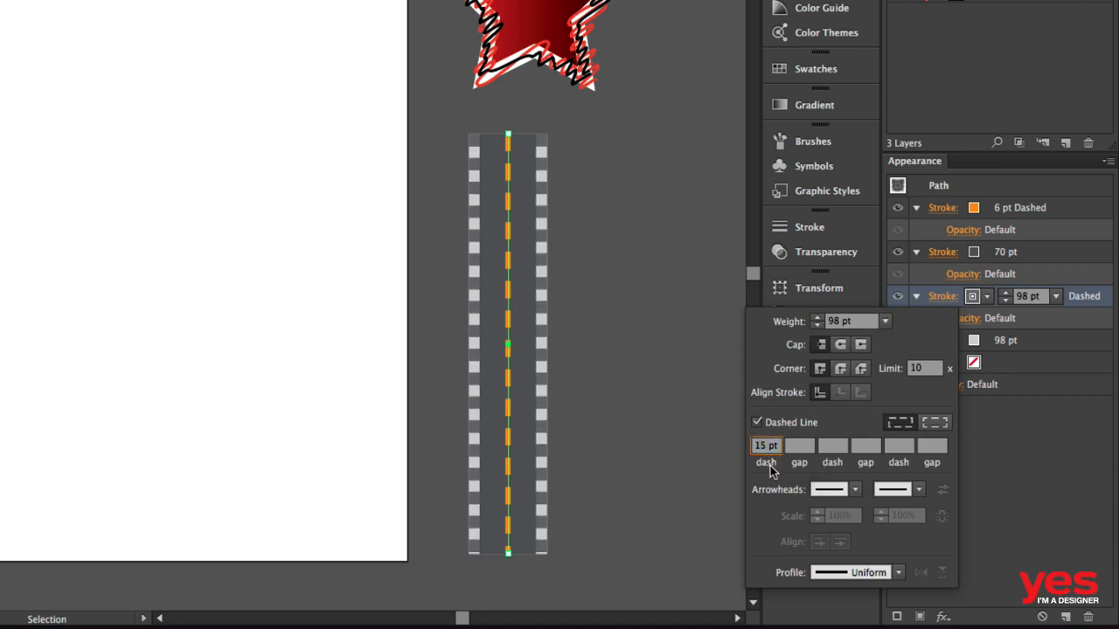
{"action": "key", "text": "Down"}
{"action": "key", "text": "Down"}
{"action": "key", "text": "Down"}
{"action": "key", "text": "Down"}
{"action": "key", "text": "Down"}
{"action": "key", "text": "Down"}
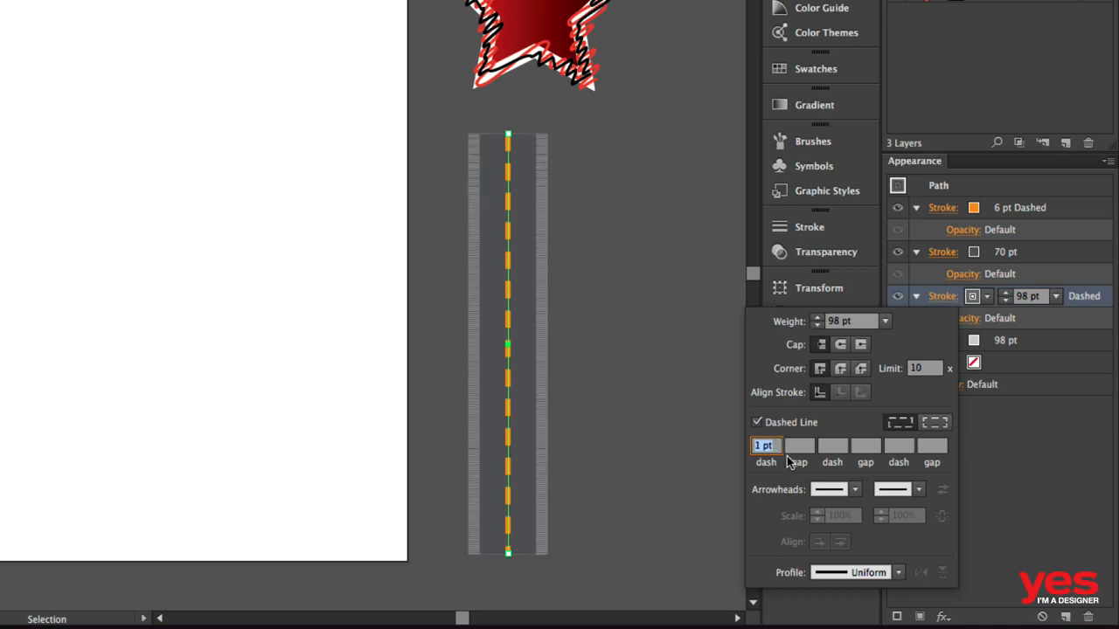
Step: Set the gap between the darker 98 pt stroke's dashes to 30 pt
{"action": "left_click", "coordinate": [802, 449]}
{"action": "type", "text": "10"}
{"action": "key", "text": "Return"}
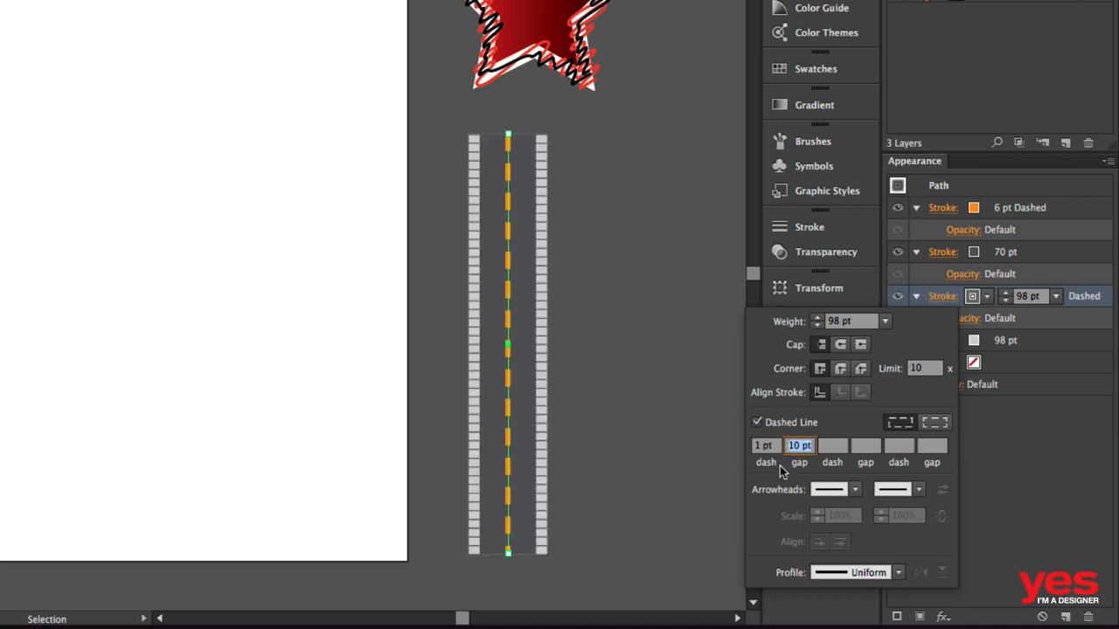
{"action": "key", "text": "shift+Up"}
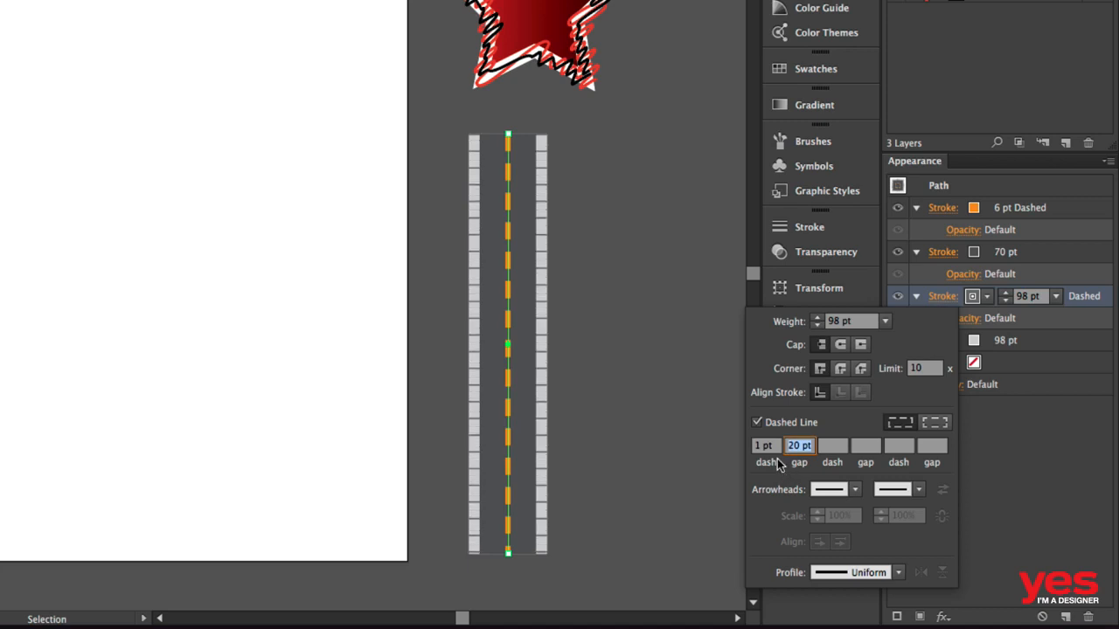
{"action": "key", "text": "shift+Up"}
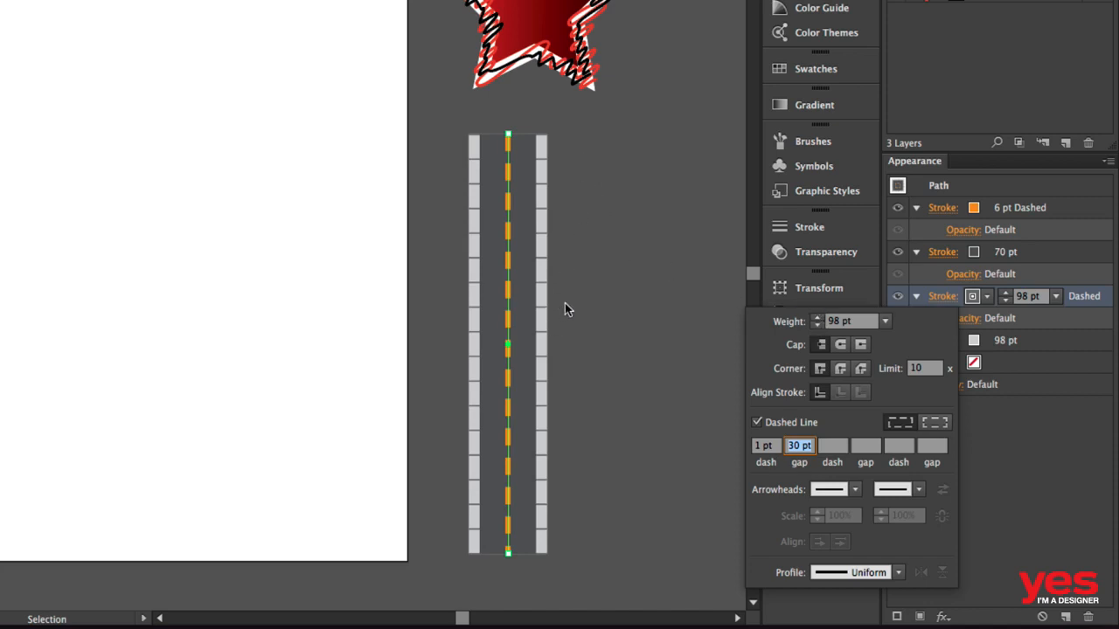
{"action": "key", "text": "Return"}
Step: Narrow the dashed orange centre stroke to 4 pt, duplicate it and select the lower copy
{"action": "left_click", "coordinate": [989, 210]}
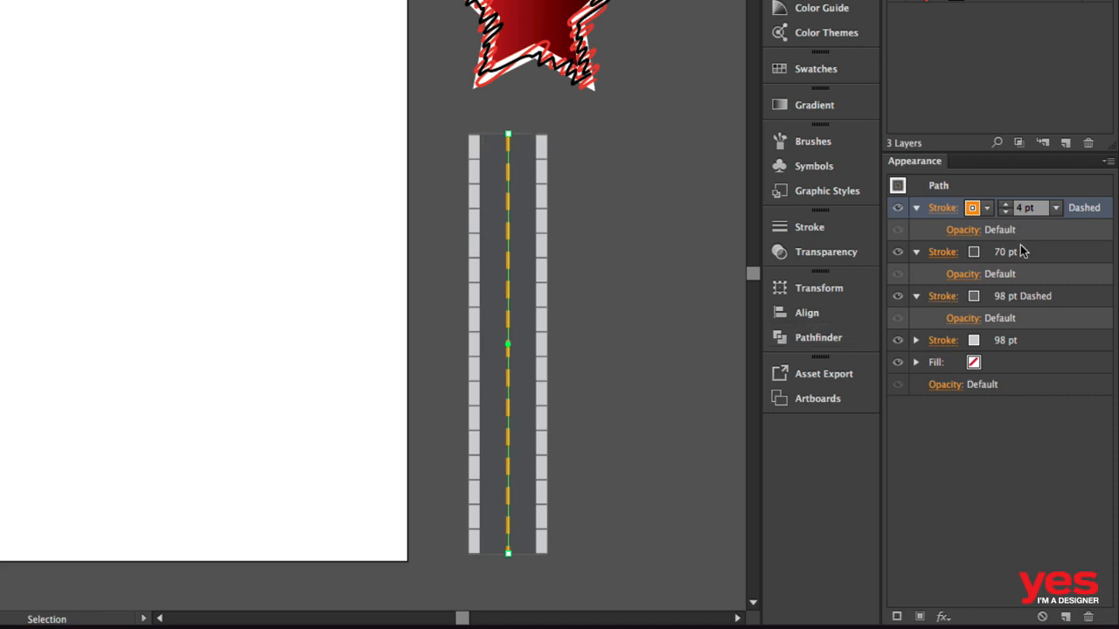
{"action": "left_click", "coordinate": [896, 616]}
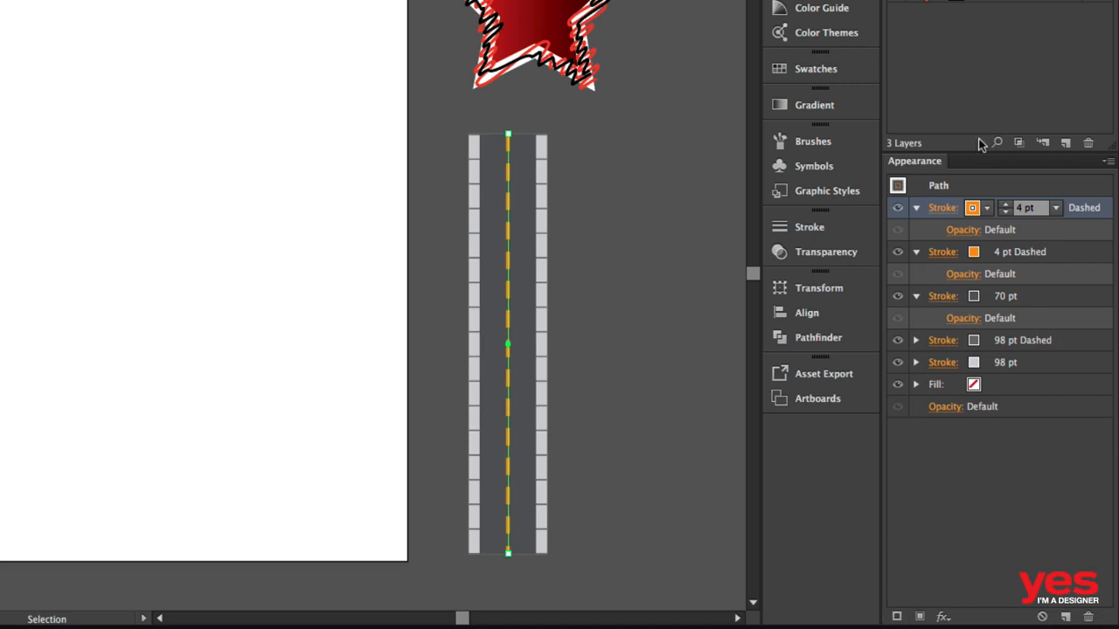
{"action": "left_click", "coordinate": [1001, 254]}
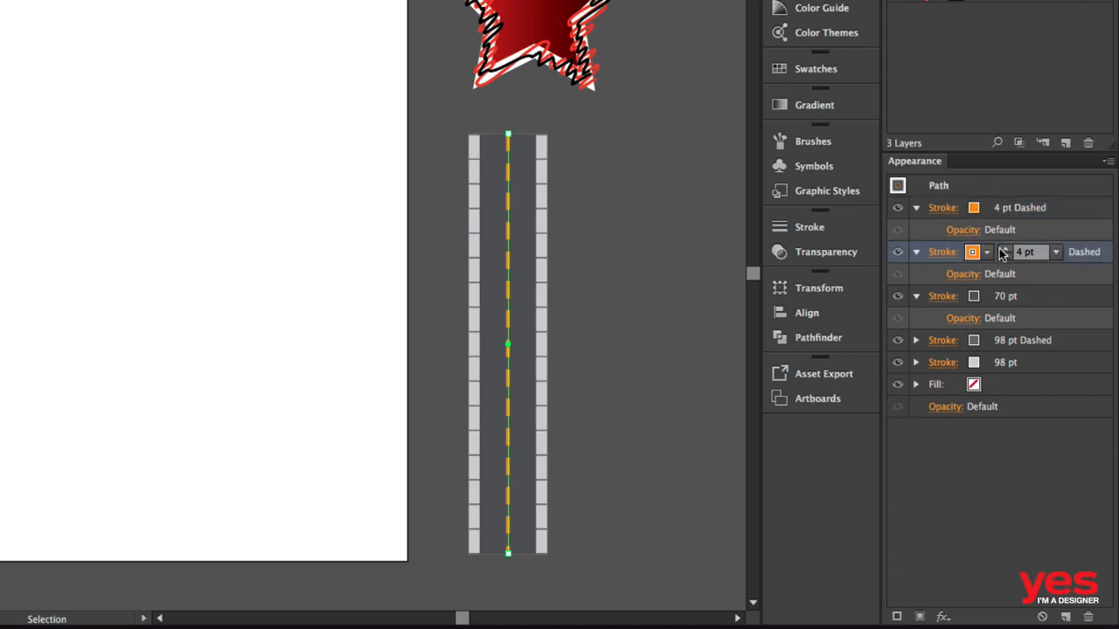
Step: Widen the lower orange dashed stroke to 70 pt
{"action": "left_click", "coordinate": [1005, 248], "text": "shift"}
{"action": "left_click", "coordinate": [1004, 248], "text": "shift"}
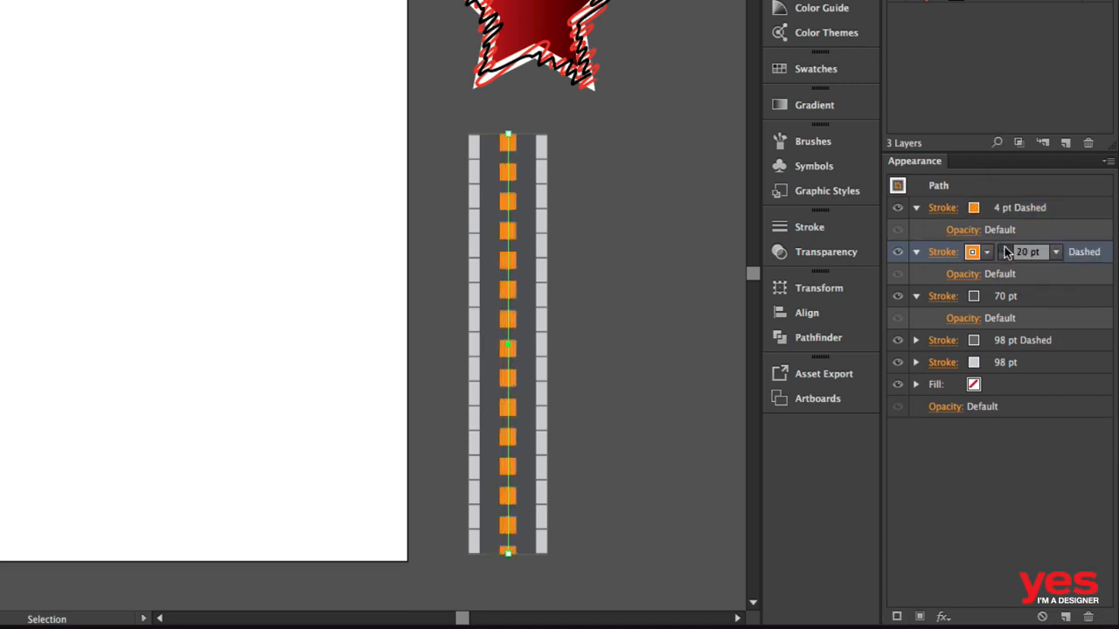
{"action": "left_click", "coordinate": [1004, 248], "text": "shift"}
{"action": "left_click", "coordinate": [1005, 248], "text": "shift"}
{"action": "left_click", "coordinate": [1004, 248], "text": "shift"}
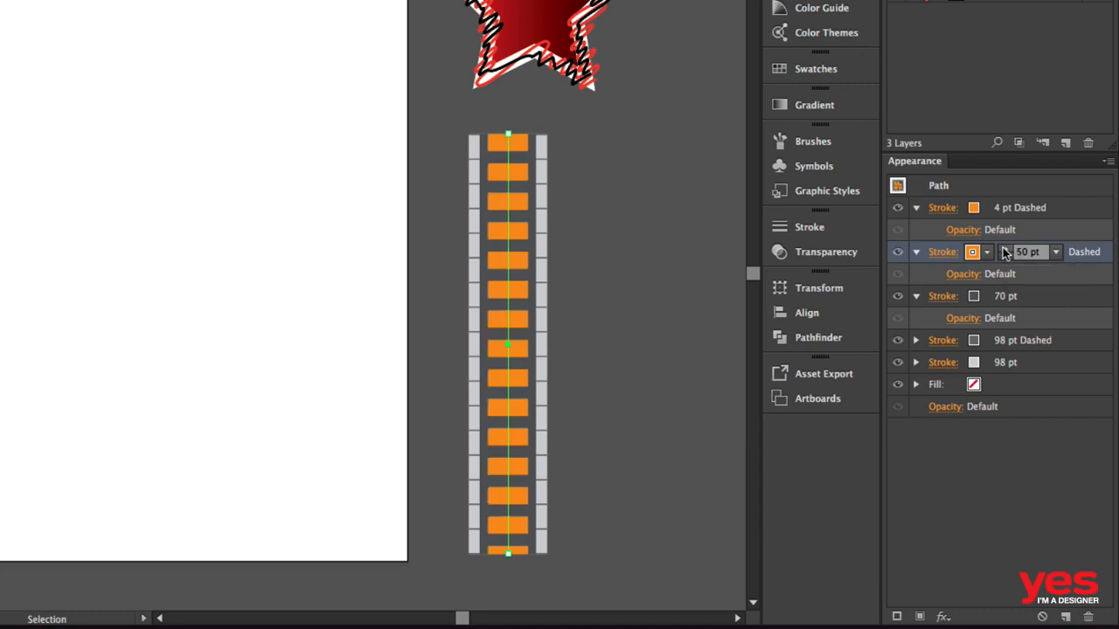
{"action": "left_click", "coordinate": [1005, 249], "text": "shift"}
{"action": "left_click", "coordinate": [1004, 248], "text": "shift"}
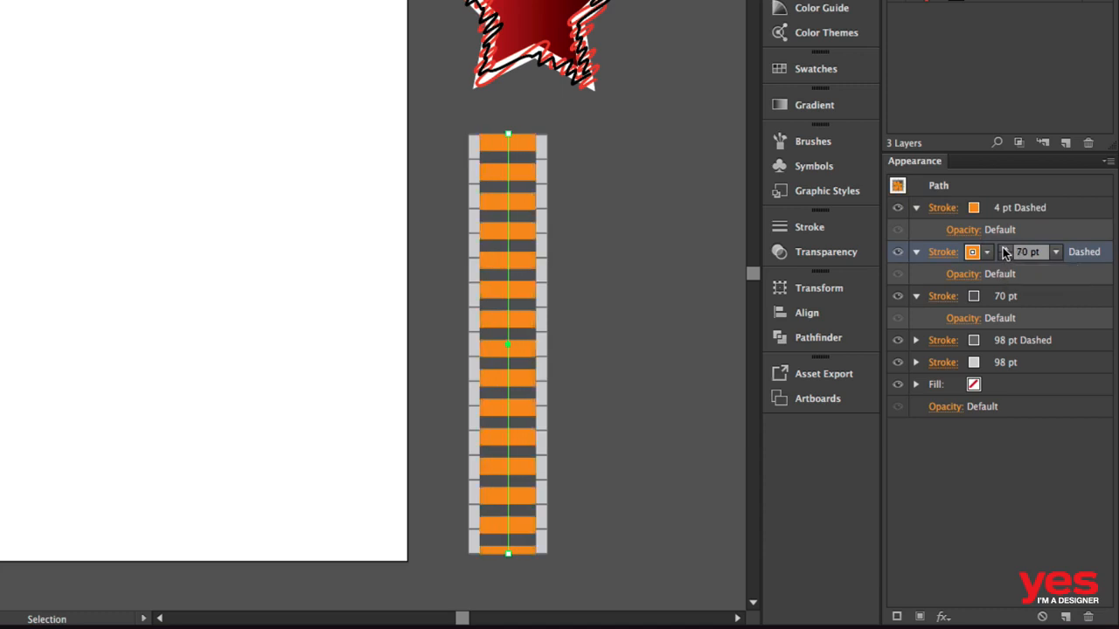
Step: Make the 70 pt orange stroke solid and move it directly below the dark 70 pt stroke
{"action": "left_click", "coordinate": [953, 253]}
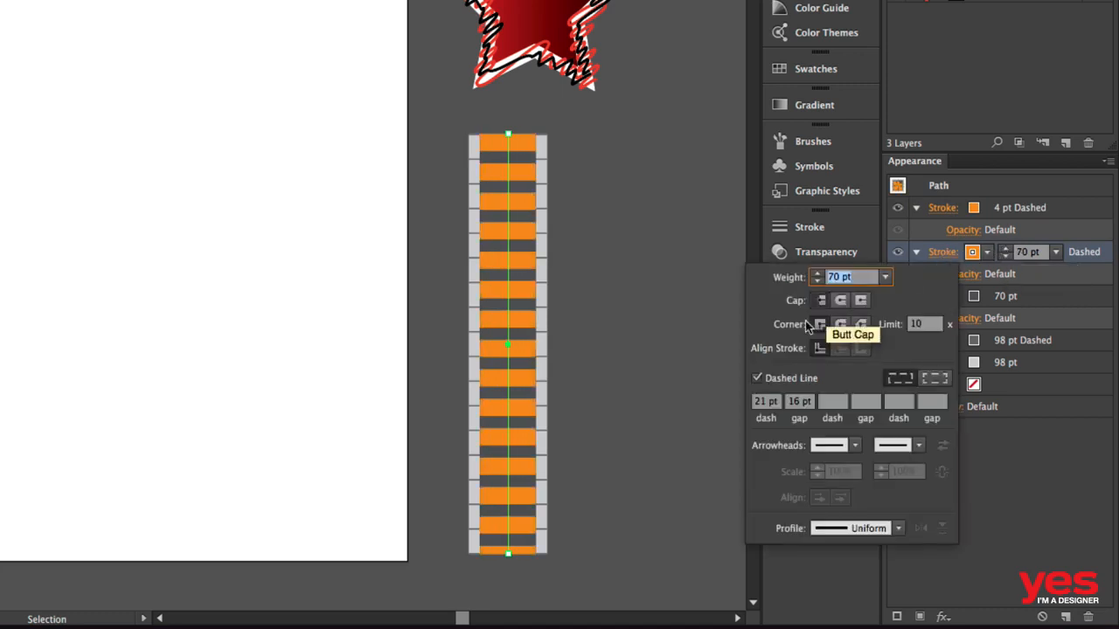
{"action": "left_click", "coordinate": [758, 378]}
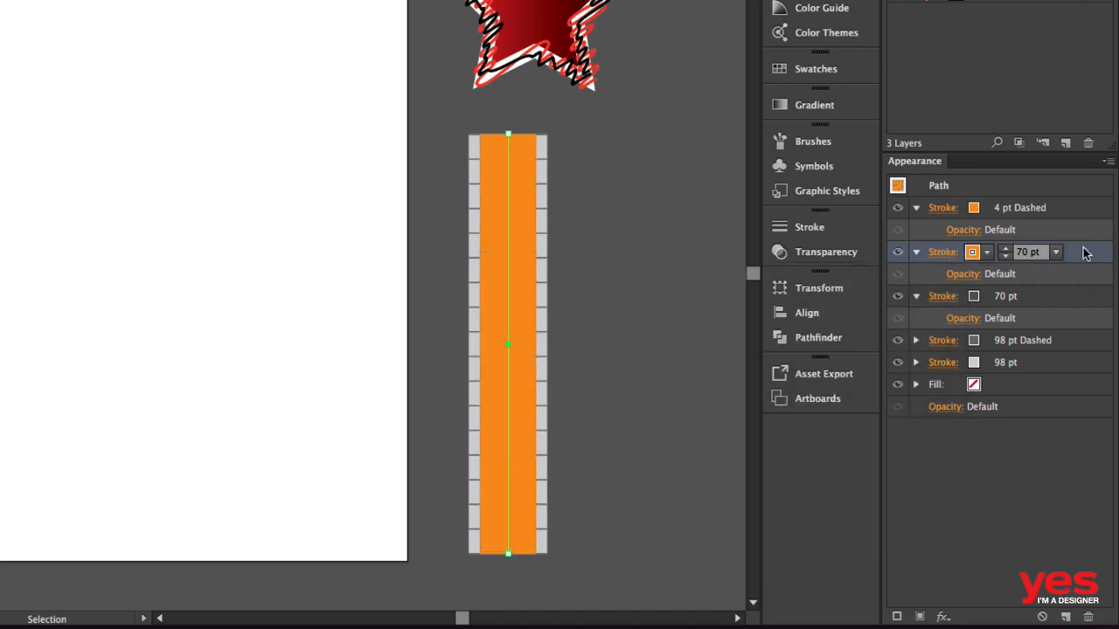
{"action": "mouse_move", "coordinate": [1084, 252]}
{"action": "left_mouse_down"}
{"action": "mouse_move", "coordinate": [1075, 287]}
{"action": "mouse_move", "coordinate": [1041, 329]}
{"action": "left_mouse_up"}
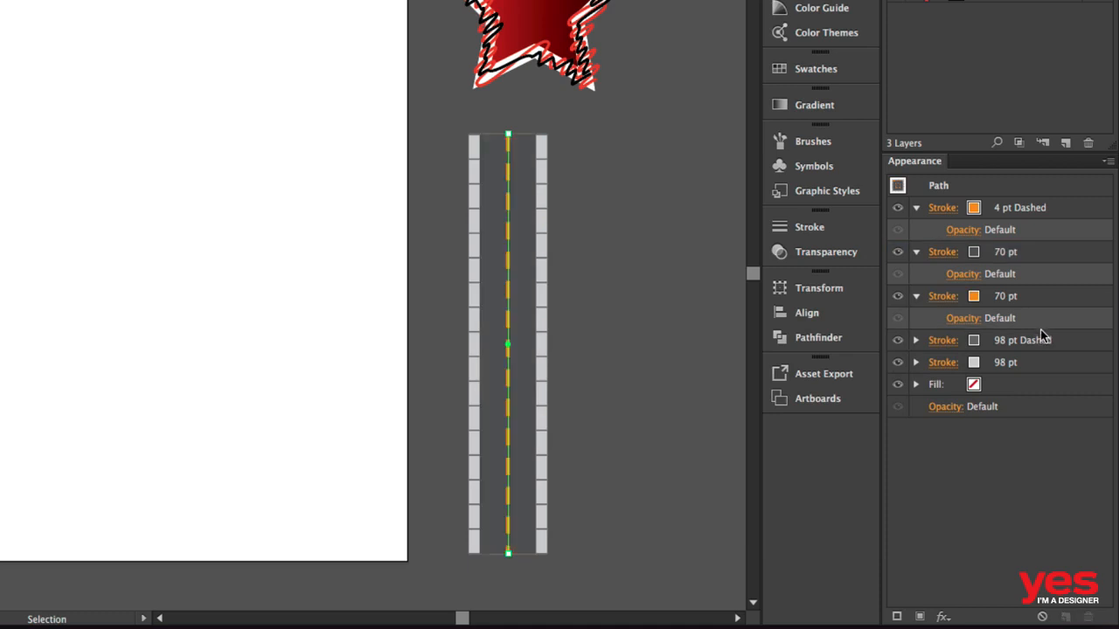
Step: Narrow the dark grey road stroke to 62 pt and deselect the line
{"action": "left_click", "coordinate": [993, 252]}
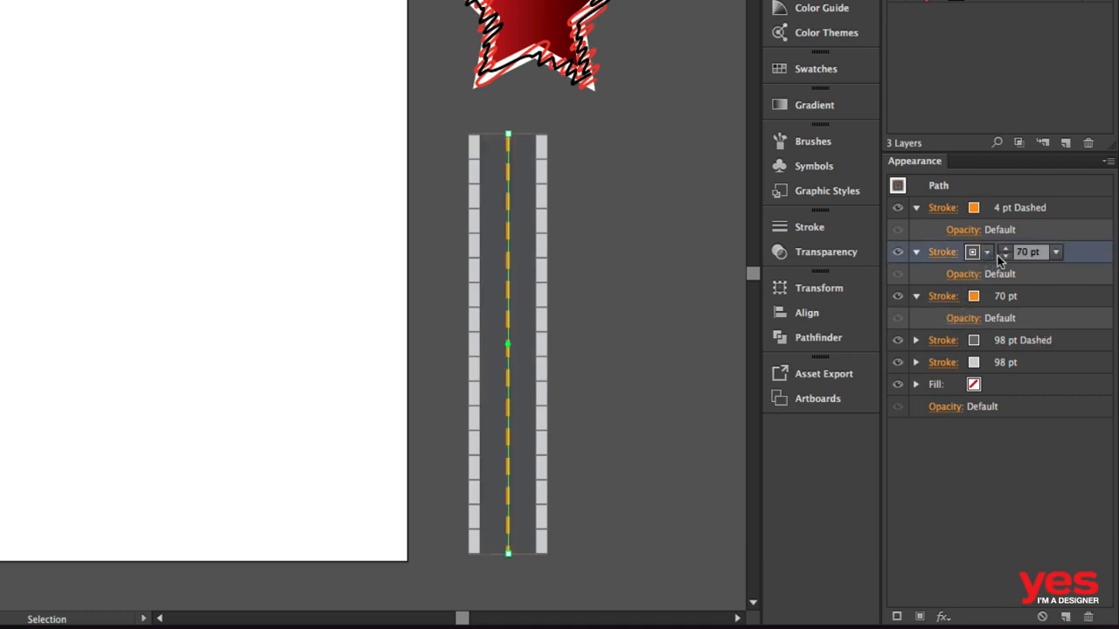
{"action": "left_click", "coordinate": [1006, 256]}
{"action": "left_click", "coordinate": [1006, 256]}
{"action": "left_click", "coordinate": [1006, 256]}
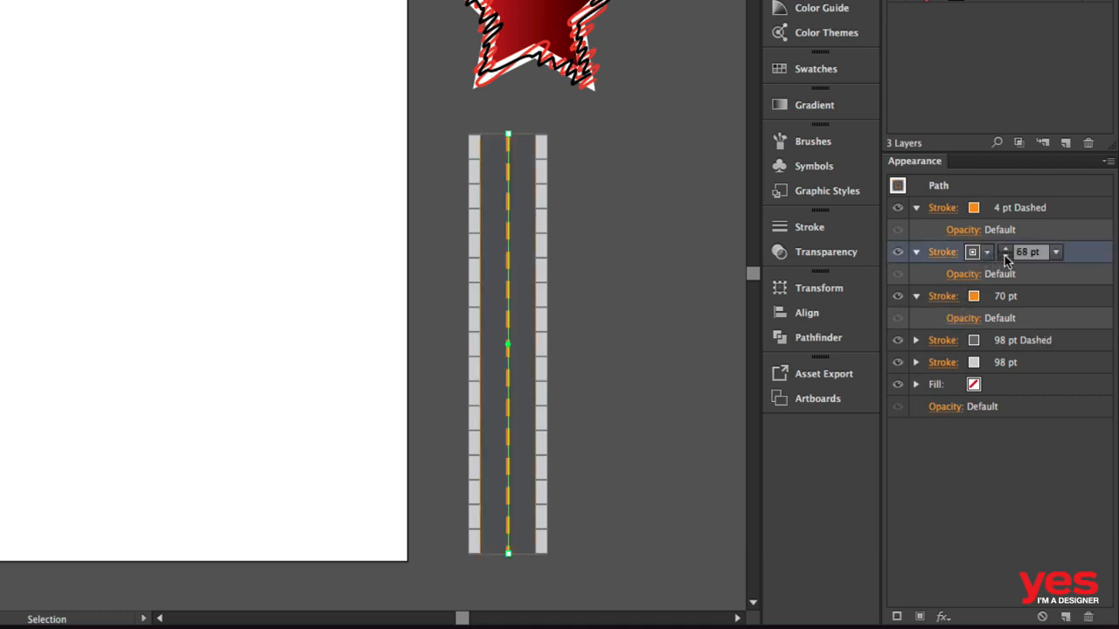
{"action": "left_click", "coordinate": [1005, 256]}
{"action": "left_click", "coordinate": [1006, 255]}
{"action": "left_click", "coordinate": [1006, 256]}
{"action": "left_click", "coordinate": [1005, 256]}
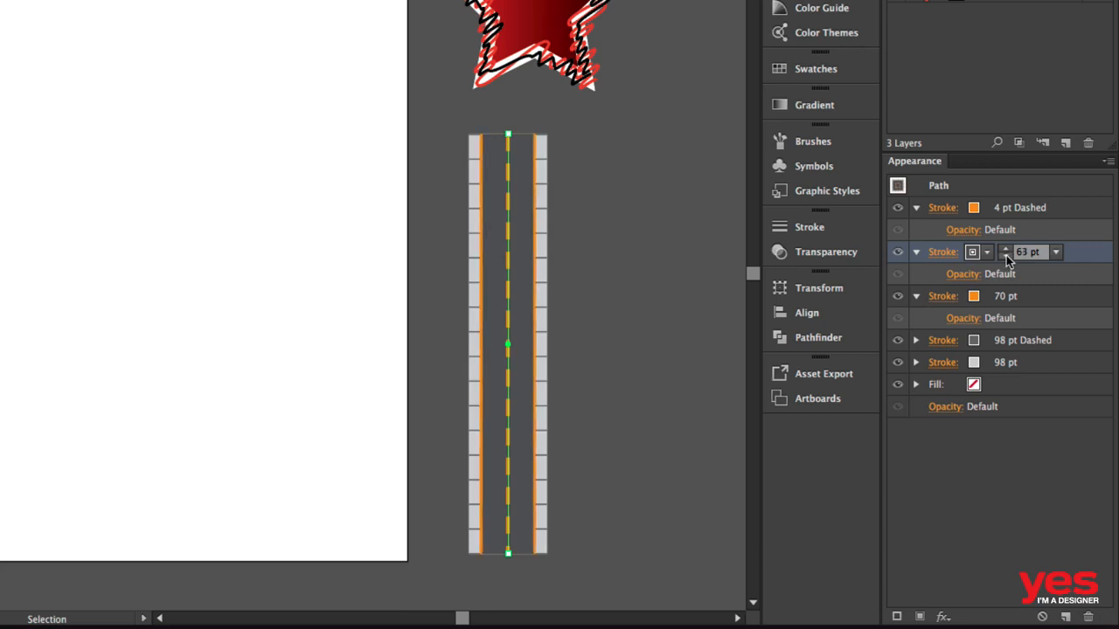
{"action": "left_click", "coordinate": [1005, 256]}
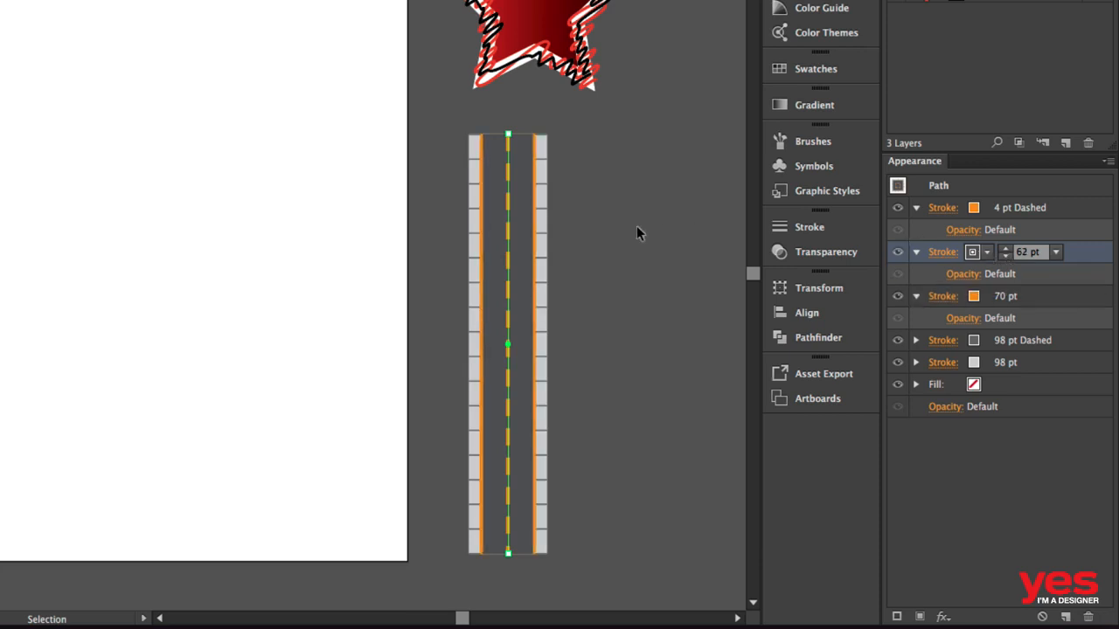
{"action": "left_click", "coordinate": [661, 229]}
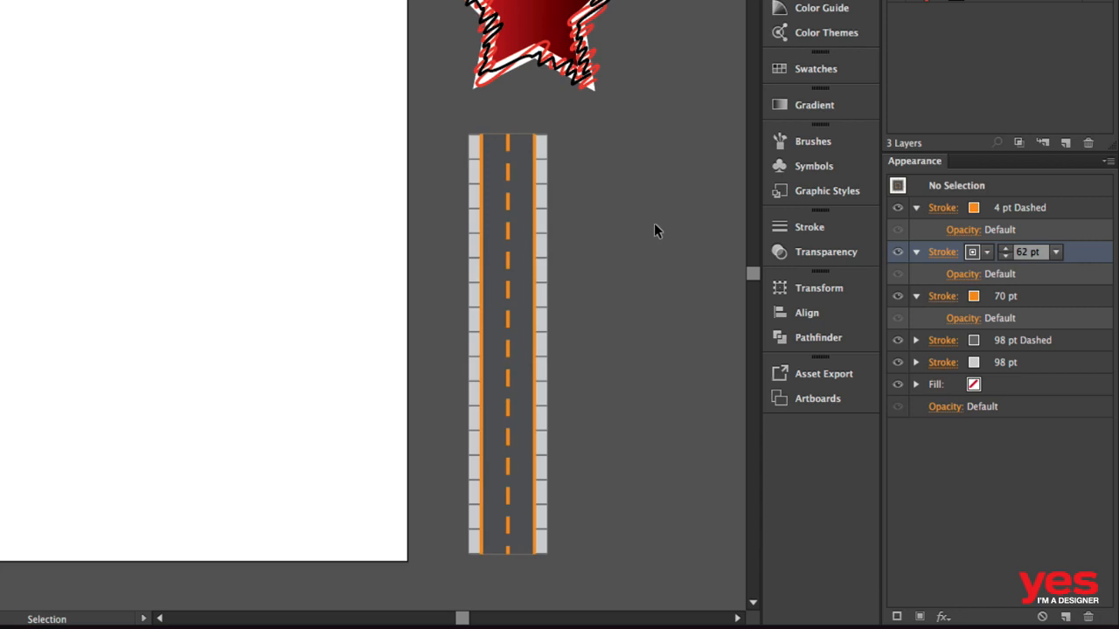
Step: Reselect the road line and recolour its solid 70 pt orange stroke white
{"action": "left_click", "coordinate": [500, 281]}
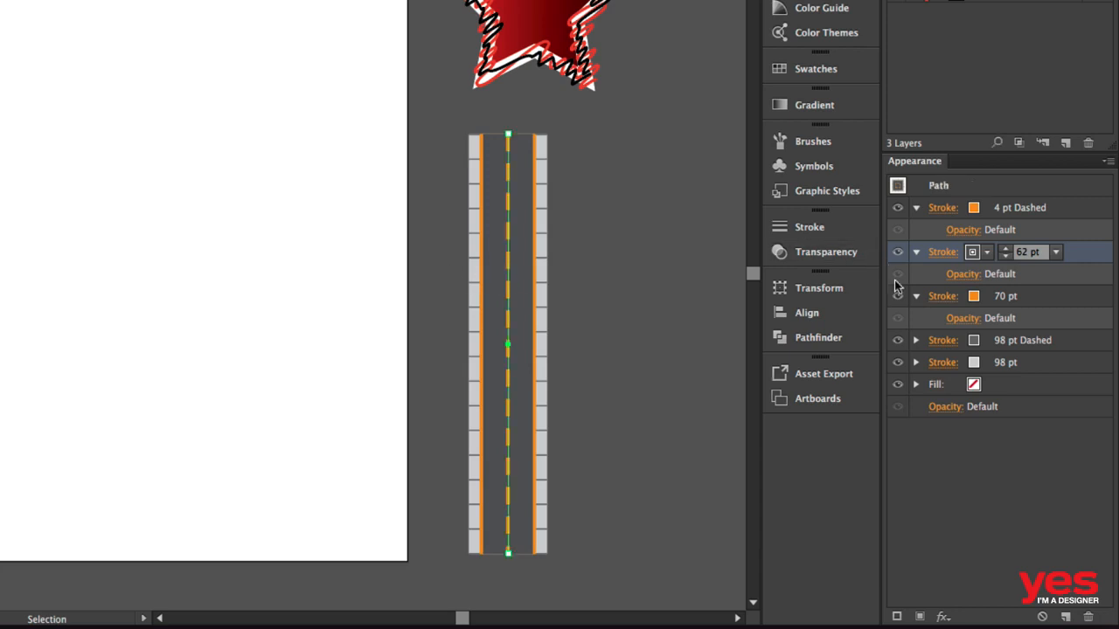
{"action": "left_click", "coordinate": [979, 299]}
{"action": "left_click", "coordinate": [979, 299]}
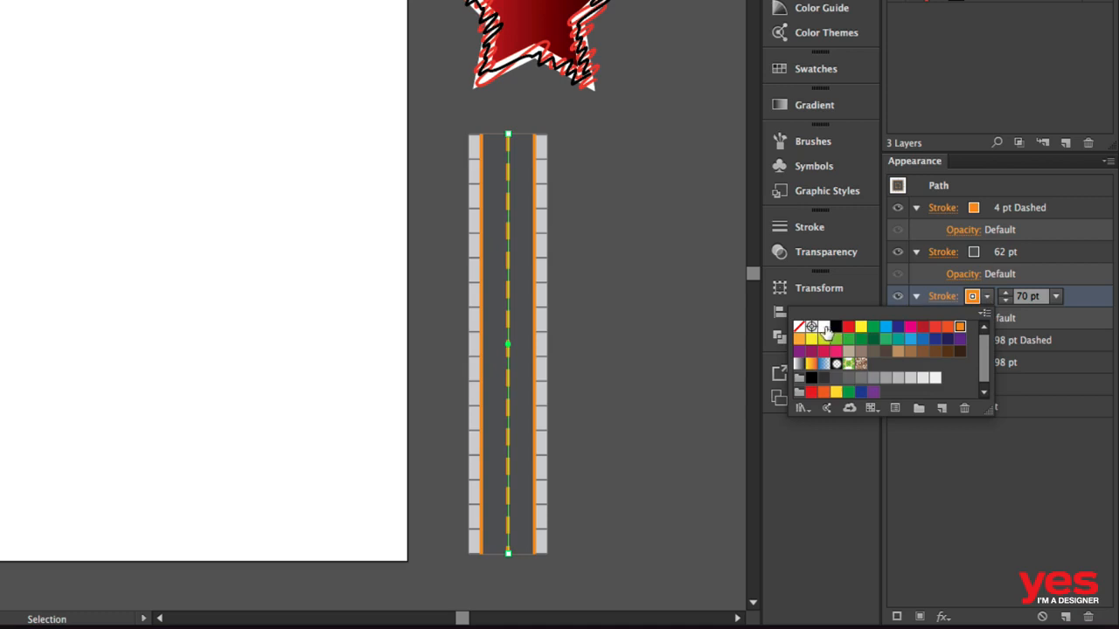
{"action": "left_click", "coordinate": [824, 326]}
{"action": "left_click", "coordinate": [1029, 417]}
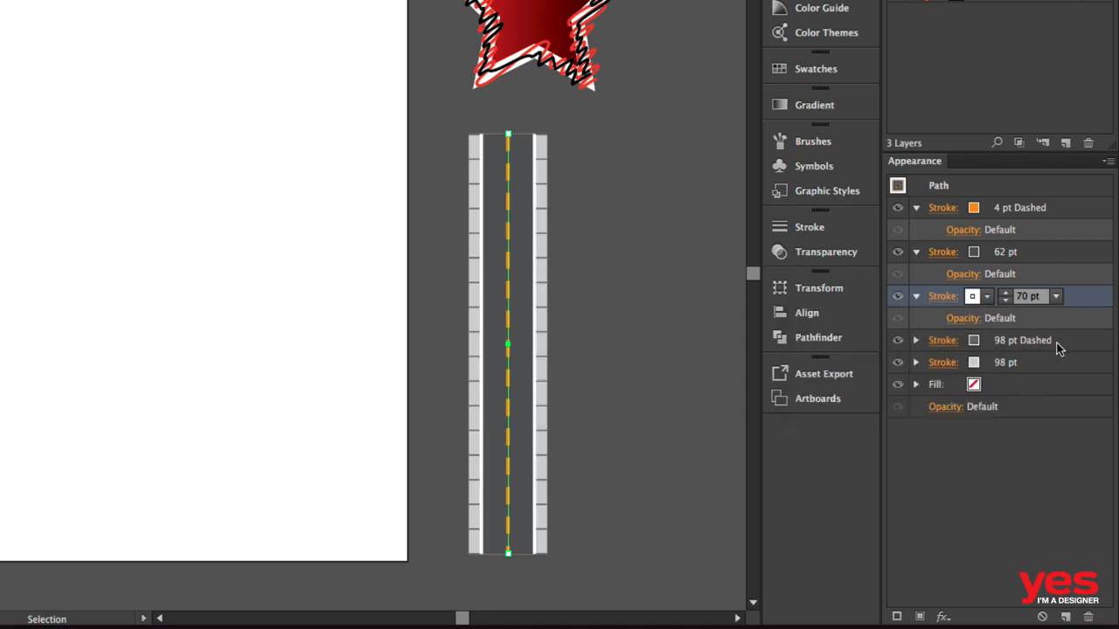
Step: Duplicate the dark 62 pt stroke and place the copy directly below the white 70 pt stroke
{"action": "left_click", "coordinate": [1038, 254]}
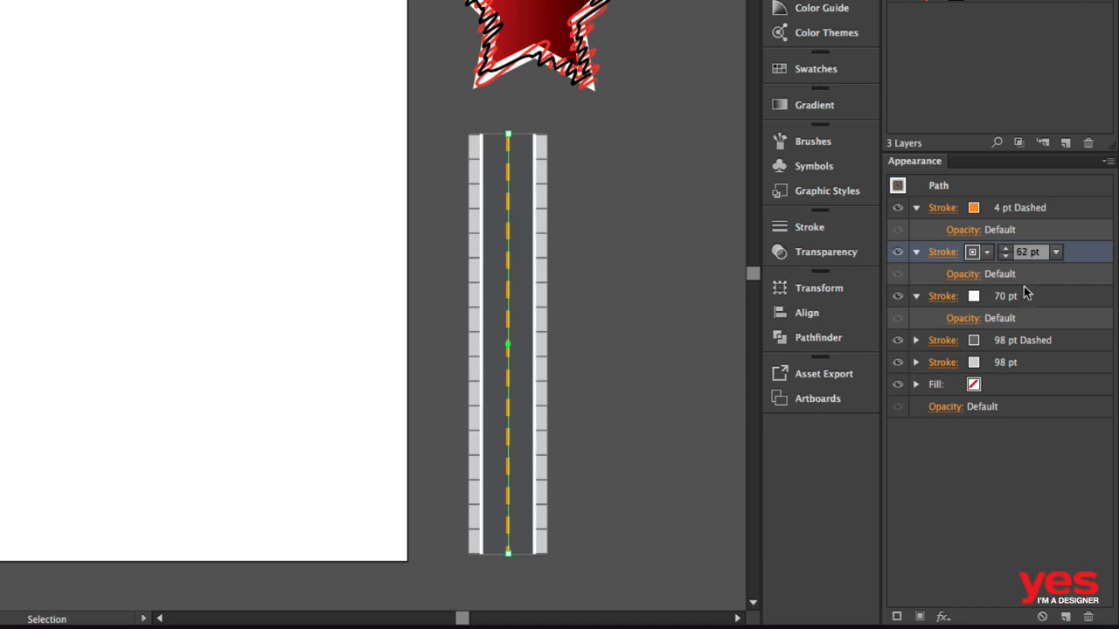
{"action": "left_click", "coordinate": [896, 617]}
{"action": "mouse_move", "coordinate": [1041, 295]}
{"action": "left_mouse_down"}
{"action": "mouse_move", "coordinate": [1034, 345]}
{"action": "mouse_move", "coordinate": [1023, 348]}
{"action": "left_mouse_up"}
Step: Widen the dark stroke below the white one to 74 pt and deselect the line
{"action": "left_click", "coordinate": [1001, 345]}
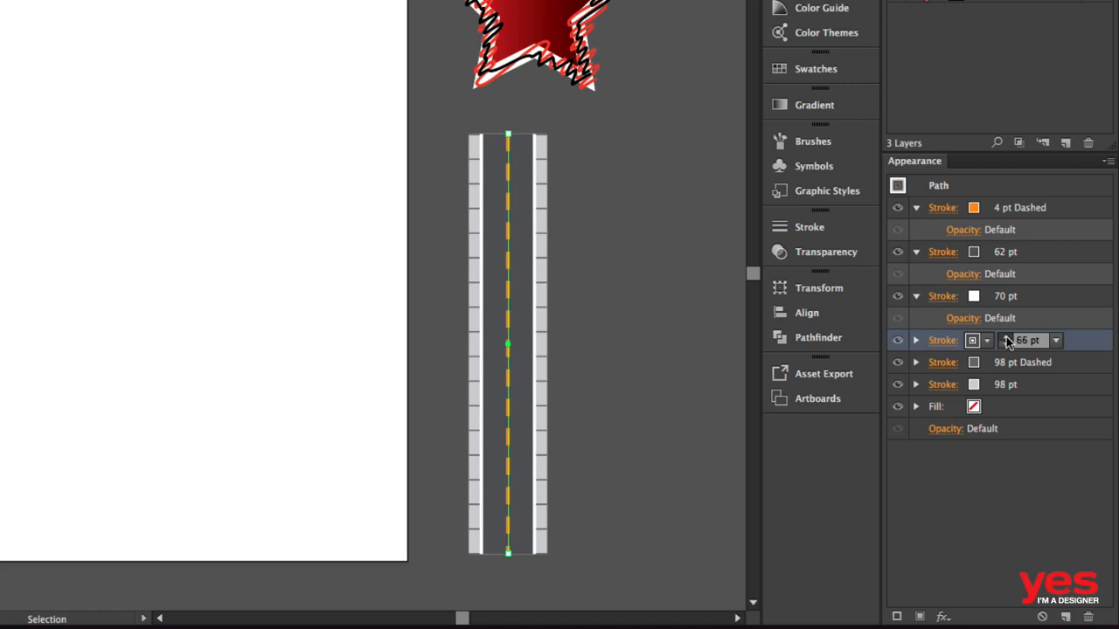
{"action": "left_click", "coordinate": [1006, 340]}
{"action": "left_click", "coordinate": [1006, 340]}
{"action": "left_click", "coordinate": [1006, 340]}
{"action": "left_click", "coordinate": [1006, 340]}
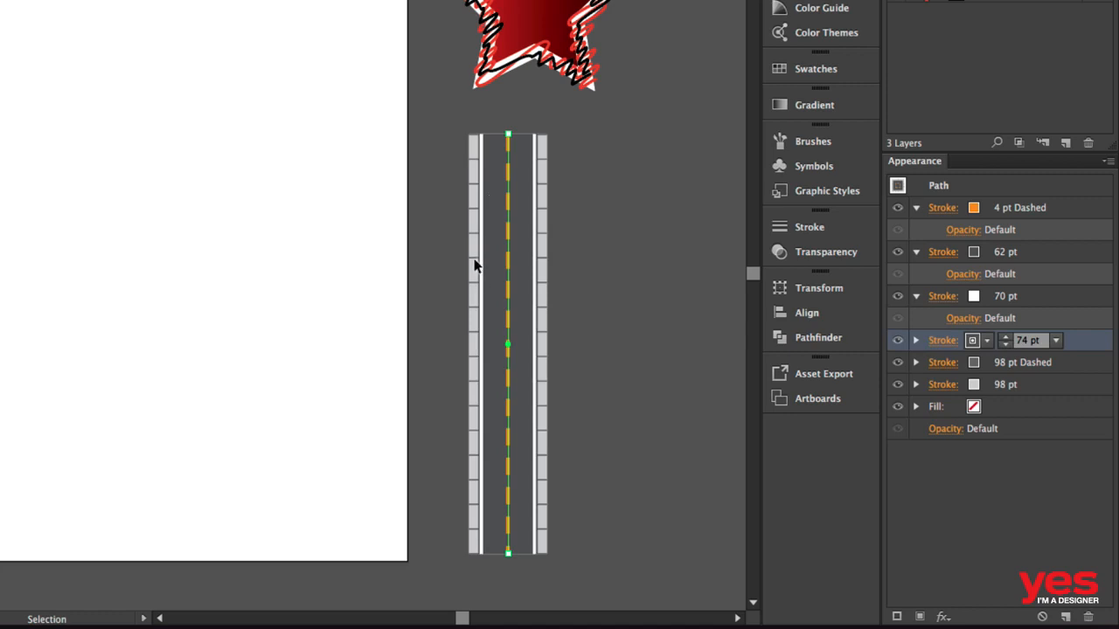
{"action": "left_click", "coordinate": [630, 278]}
Step: Lower the colour saturation of the road line's 4 pt orange dashed centre stroke, then deselect the line
{"action": "left_click", "coordinate": [535, 295]}
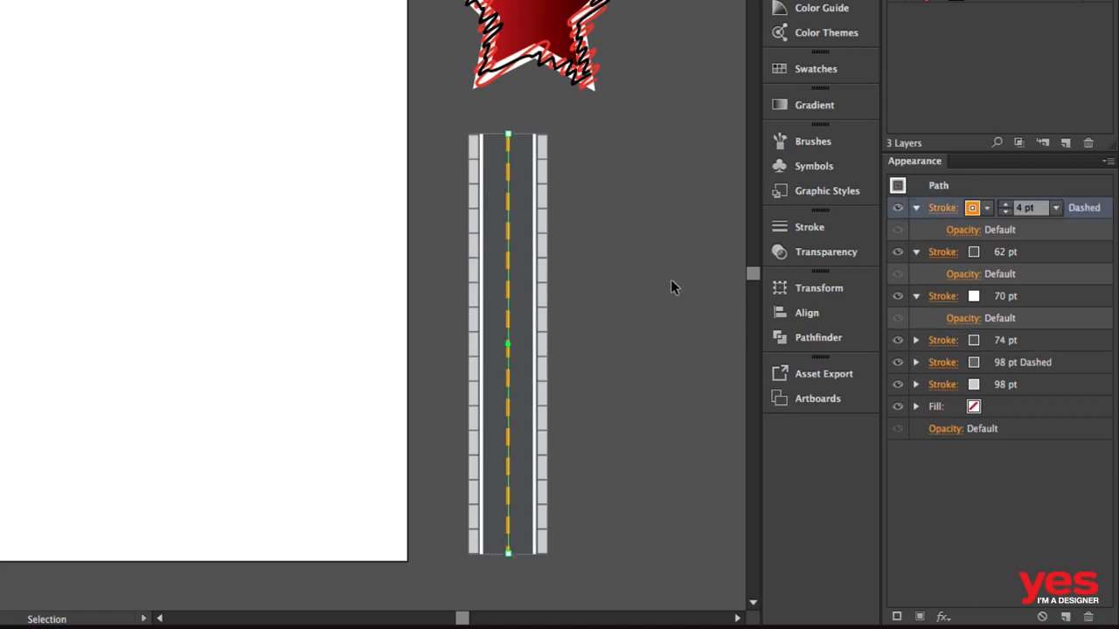
{"action": "left_click", "coordinate": [983, 212], "text": "shift"}
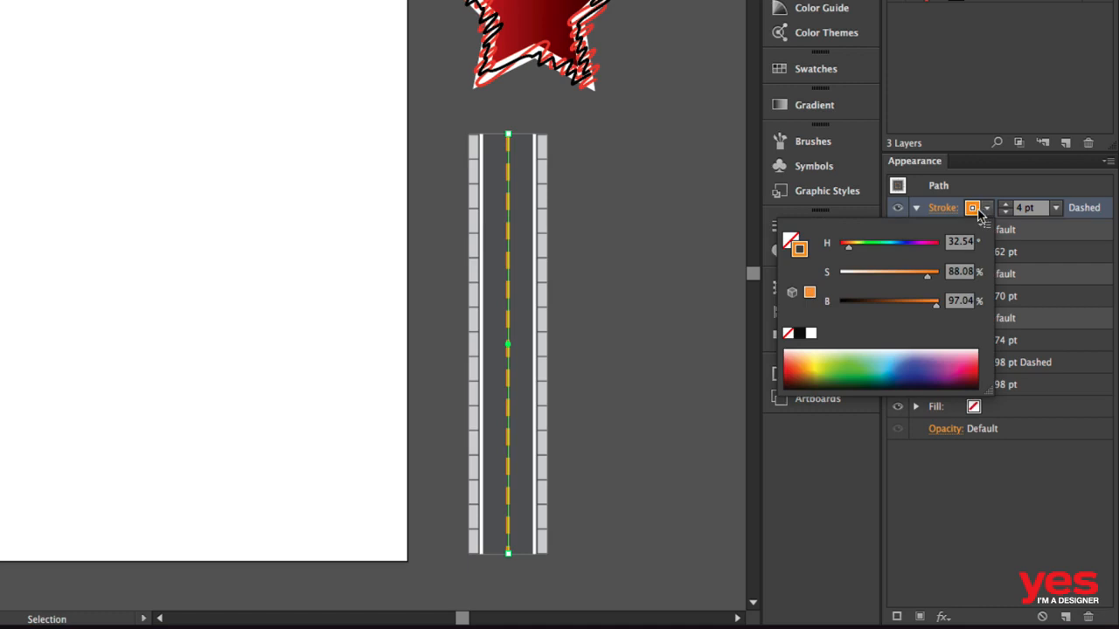
{"action": "mouse_move", "coordinate": [925, 276]}
{"action": "left_mouse_down"}
{"action": "mouse_move", "coordinate": [884, 276]}
{"action": "mouse_move", "coordinate": [905, 280]}
{"action": "left_mouse_up"}
{"action": "left_click", "coordinate": [680, 256]}
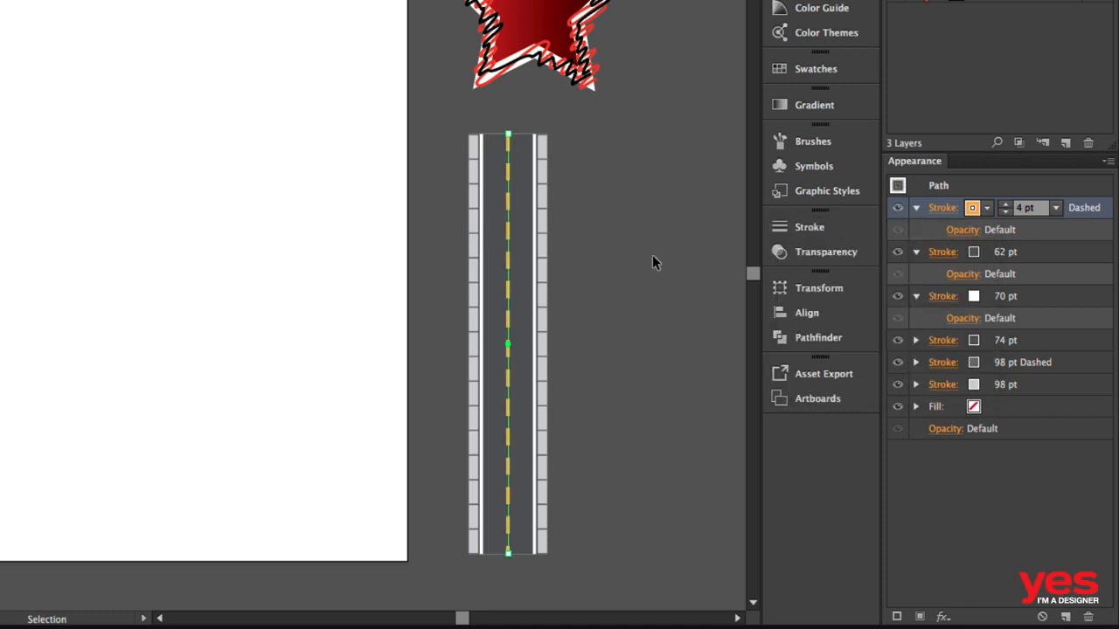
{"action": "left_click", "coordinate": [661, 261]}
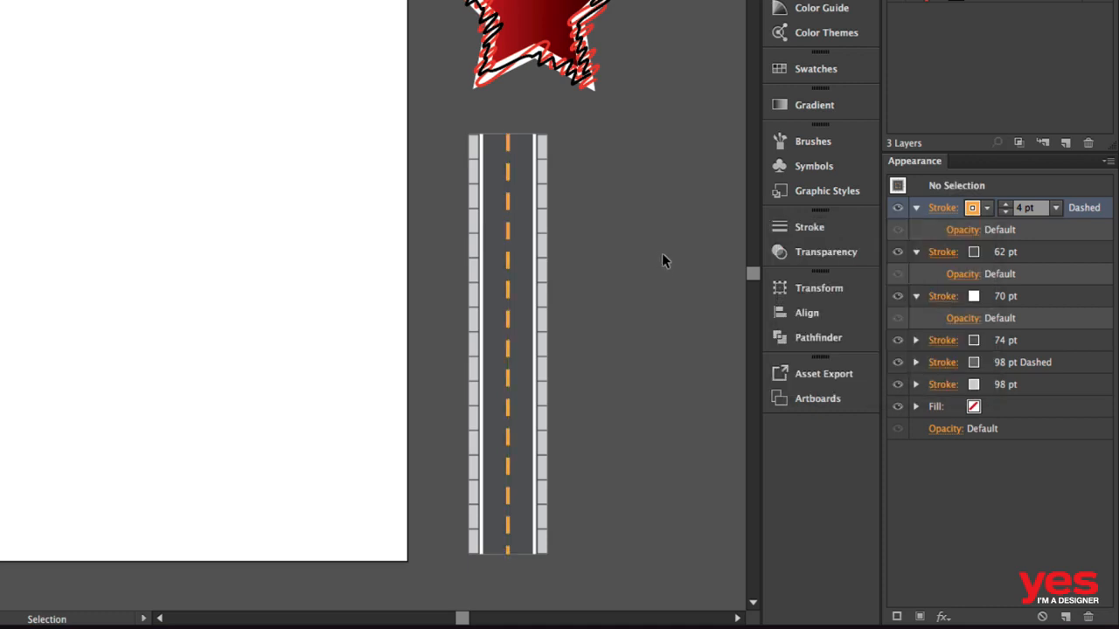
Step: Select the road line and save its appearance as a new graphic style
{"action": "left_click_drag", "start_coordinate": [407, 384], "coordinate": [451, 385]}
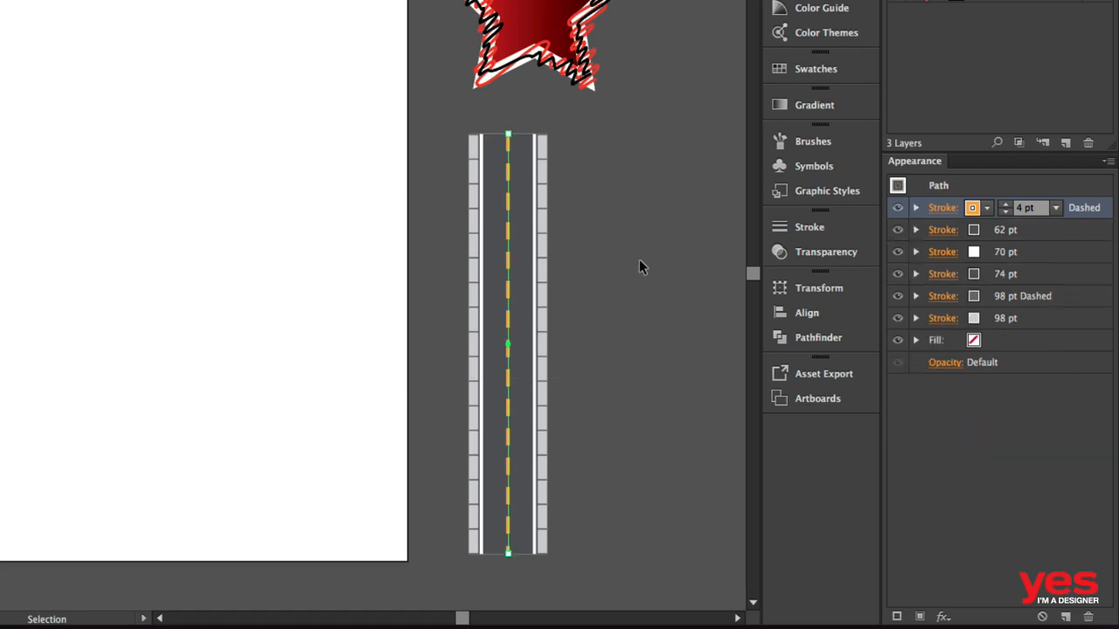
{"action": "left_click", "coordinate": [805, 197]}
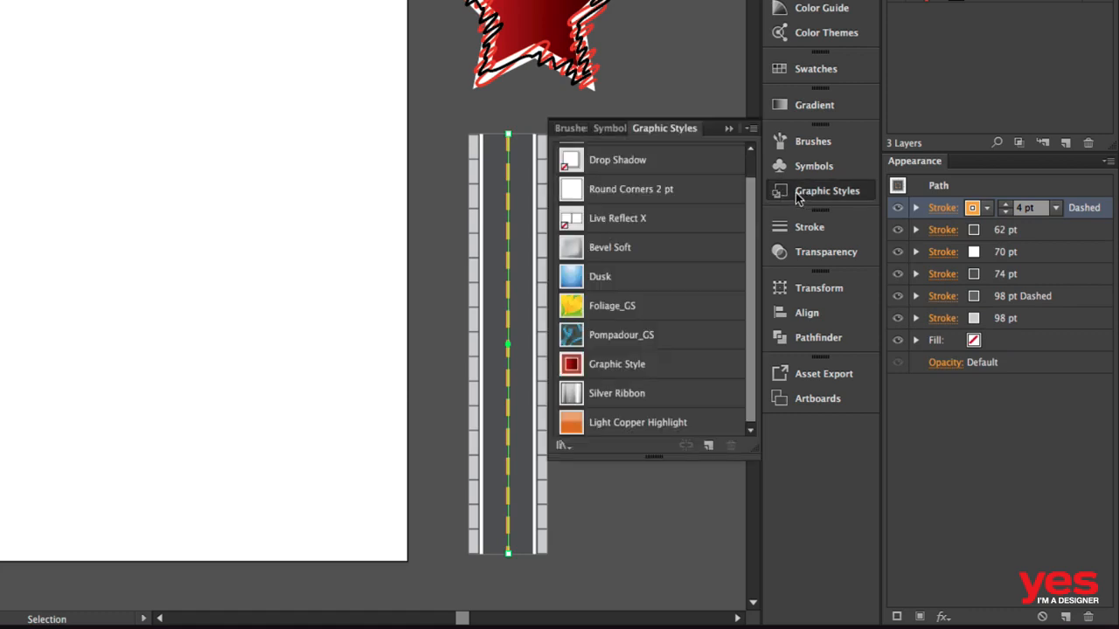
{"action": "left_click", "coordinate": [706, 446]}
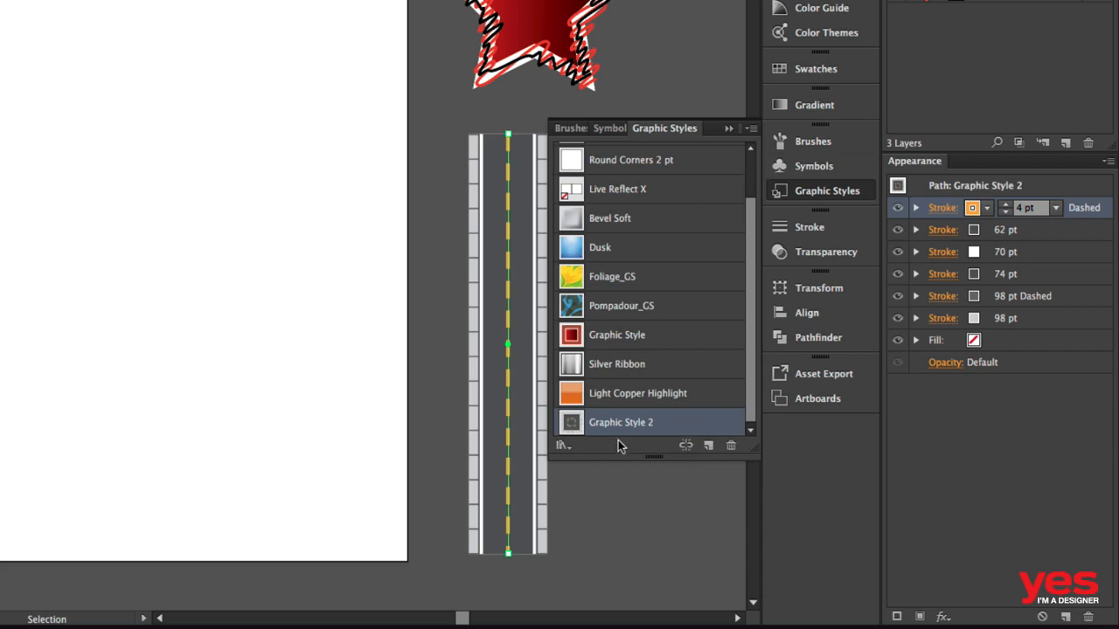
Step: Delete all the practice artwork, including the road line and the star, from the roads layer
{"action": "left_click", "coordinate": [801, 194]}
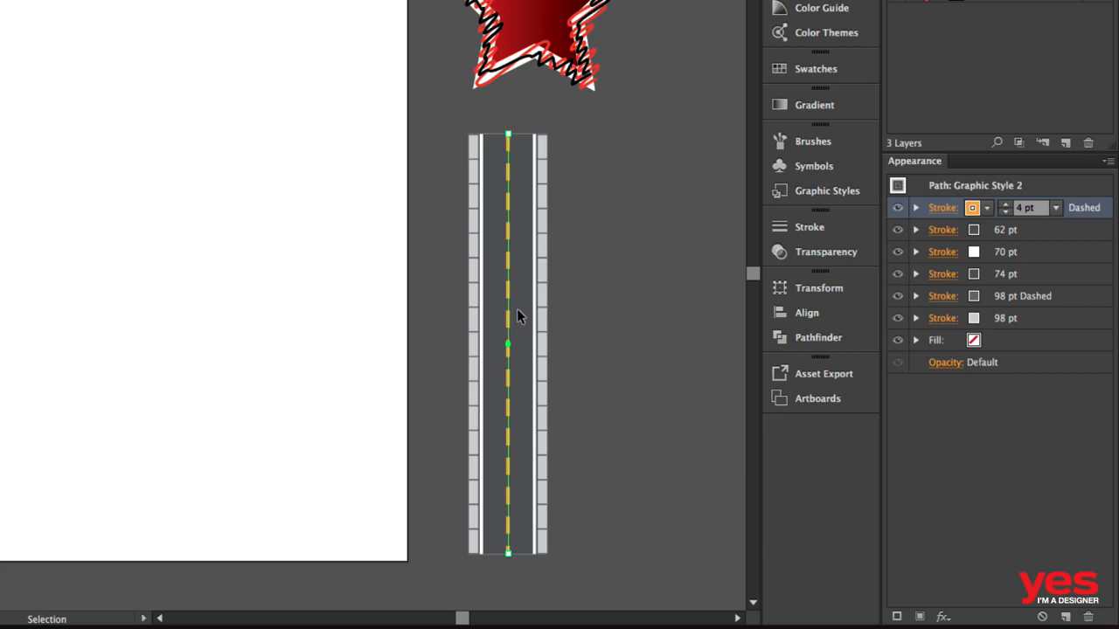
{"action": "key", "text": "super+a"}
{"action": "key", "text": "Delete"}
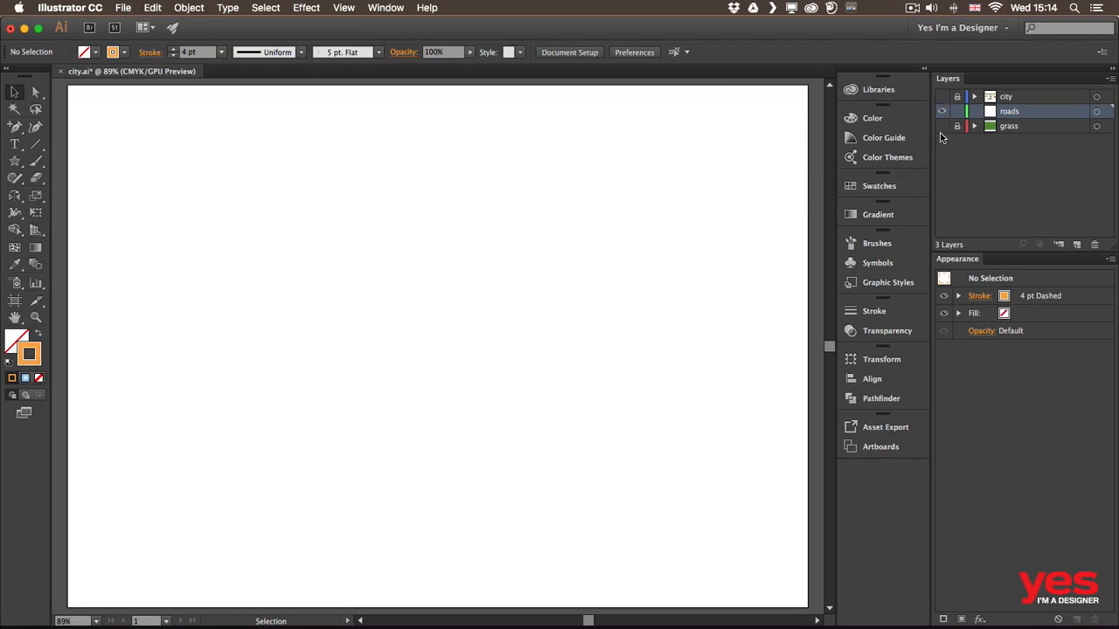
Step: Show the grass and city layers around the roads layer
{"action": "left_click", "coordinate": [942, 126]}
{"action": "left_click", "coordinate": [942, 96]}
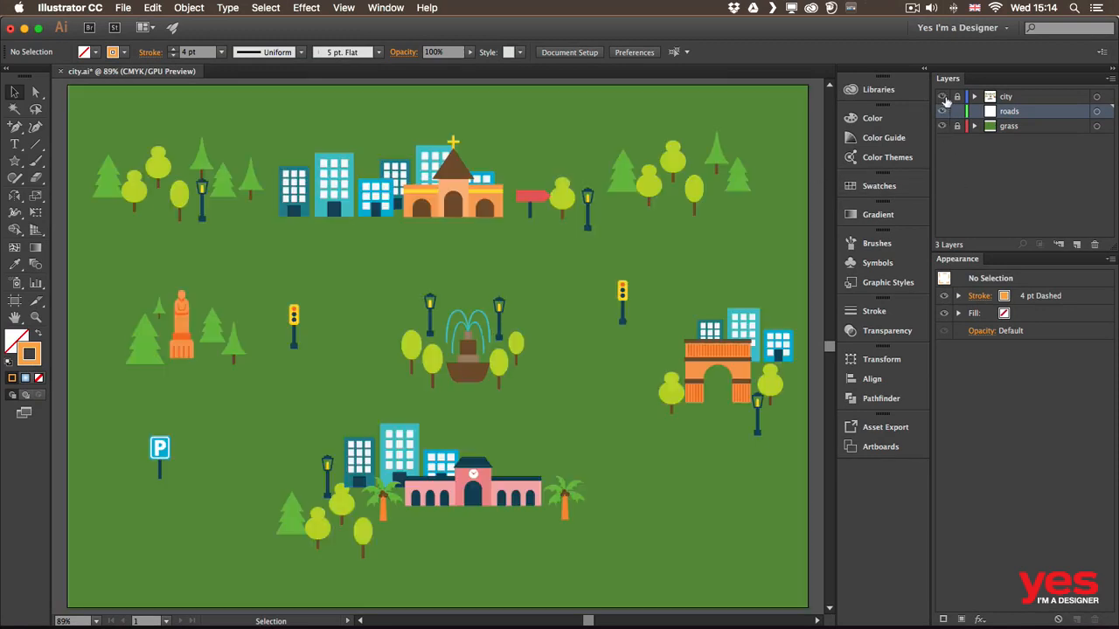
{"action": "left_click", "coordinate": [941, 111]}
Step: Draw a gently curved Pencil path about 204 mm wide below the upper row of buildings and apply Graphic Style 2
{"action": "left_click", "coordinate": [21, 180]}
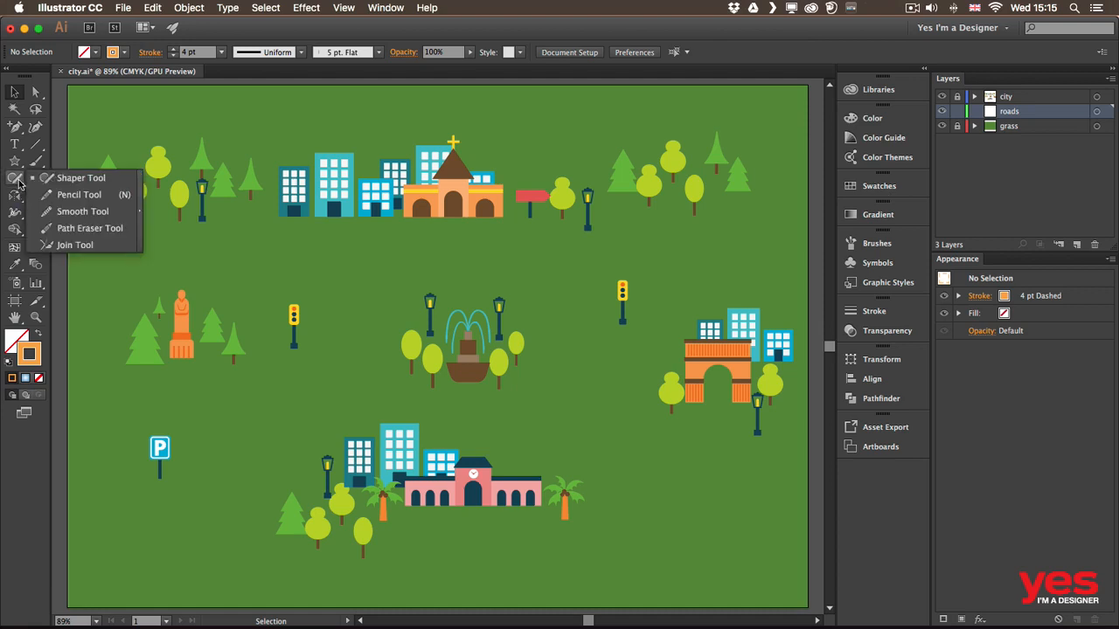
{"action": "left_click", "coordinate": [88, 197]}
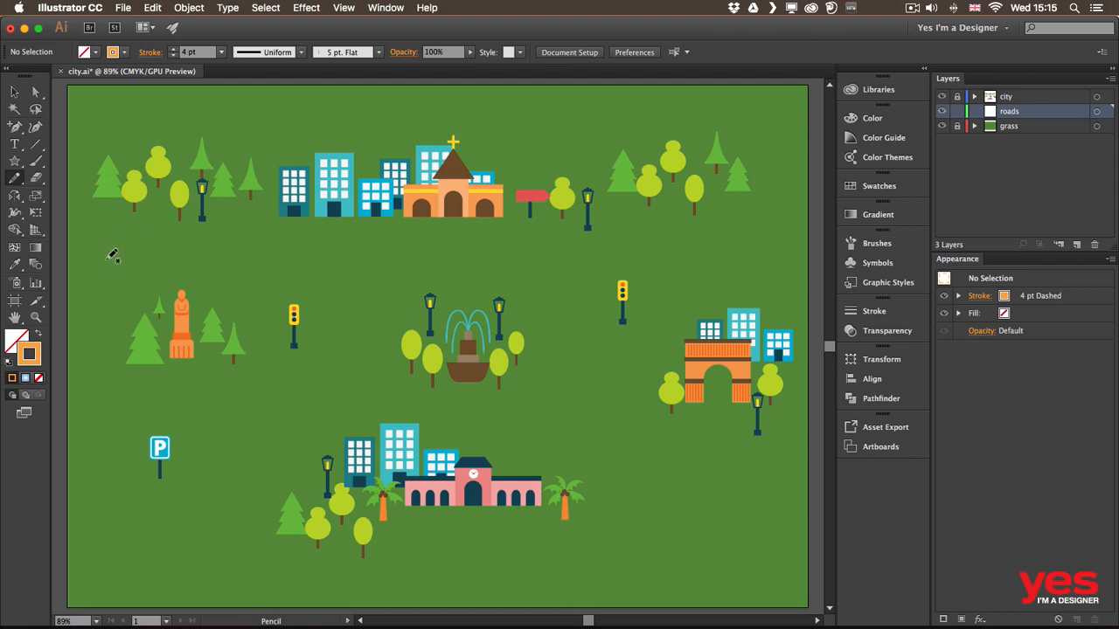
{"action": "left_click_drag", "start_coordinate": [106, 260], "coordinate": [465, 281]}
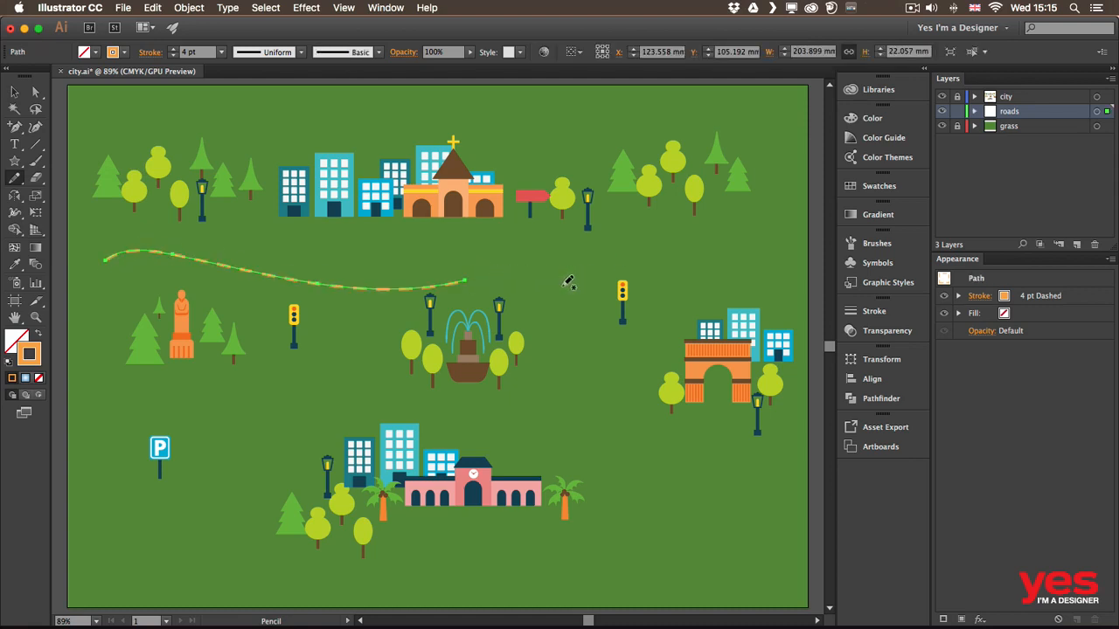
{"action": "left_click", "coordinate": [890, 284]}
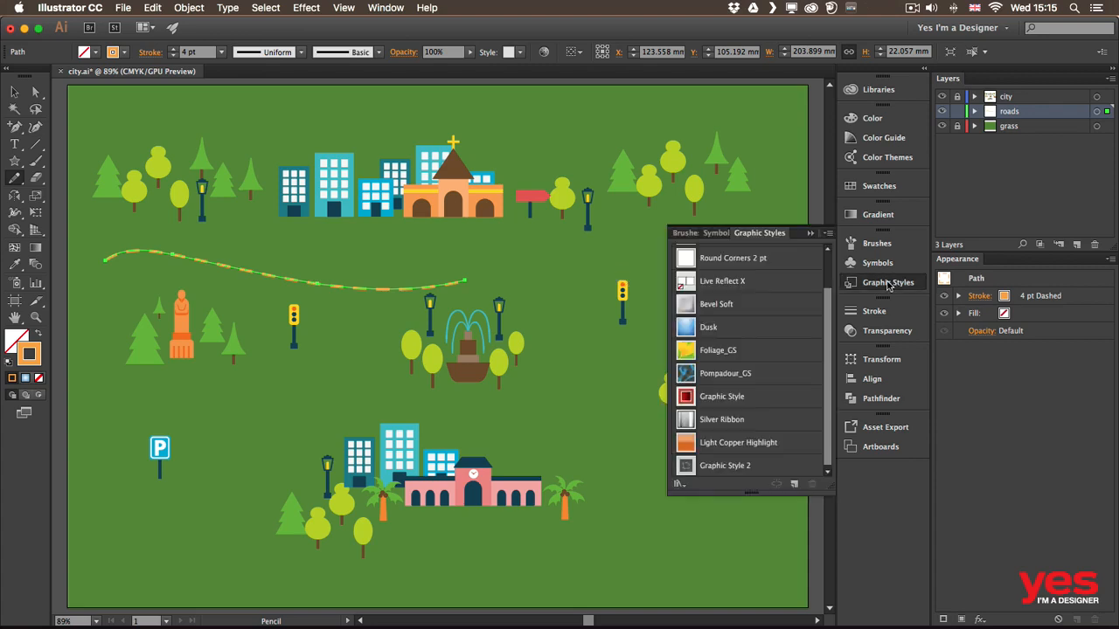
{"action": "left_click", "coordinate": [722, 466]}
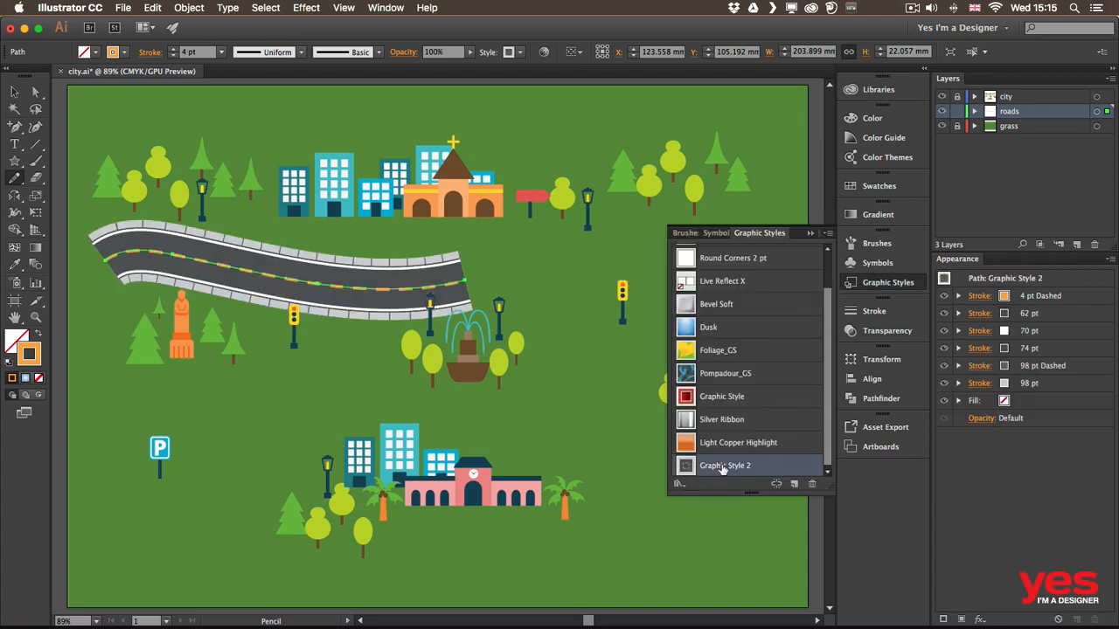
{"action": "left_click", "coordinate": [892, 284]}
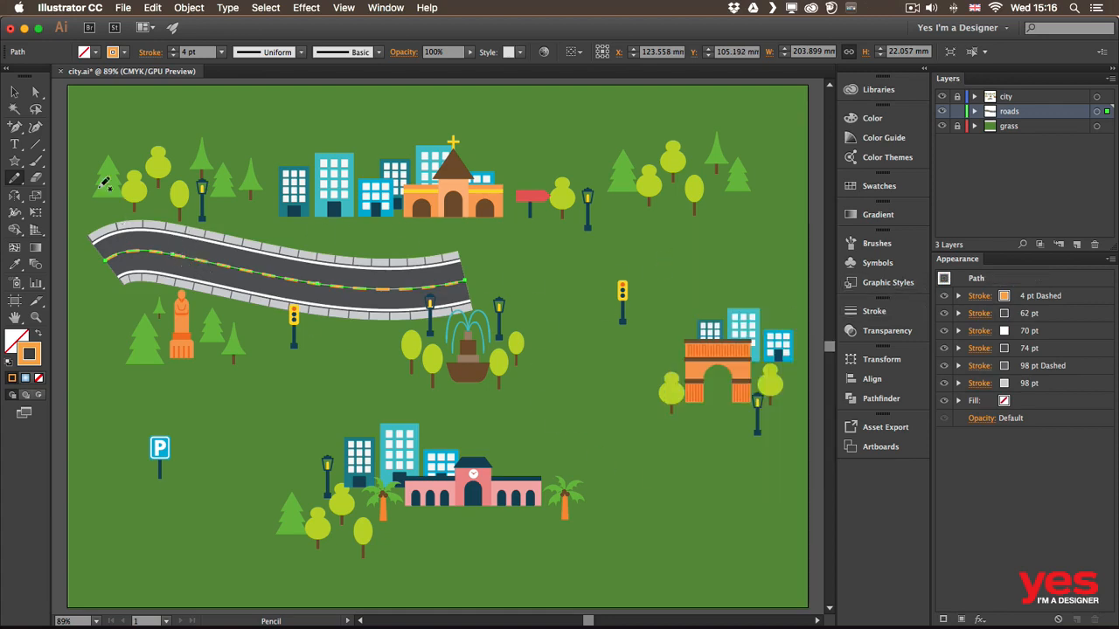
Step: Redraw the start of the road with the Pencil so it runs past the artboard's left edge
{"action": "scroll", "coordinate": [74, 185], "scroll_direction": "left", "scroll_amount": 2}
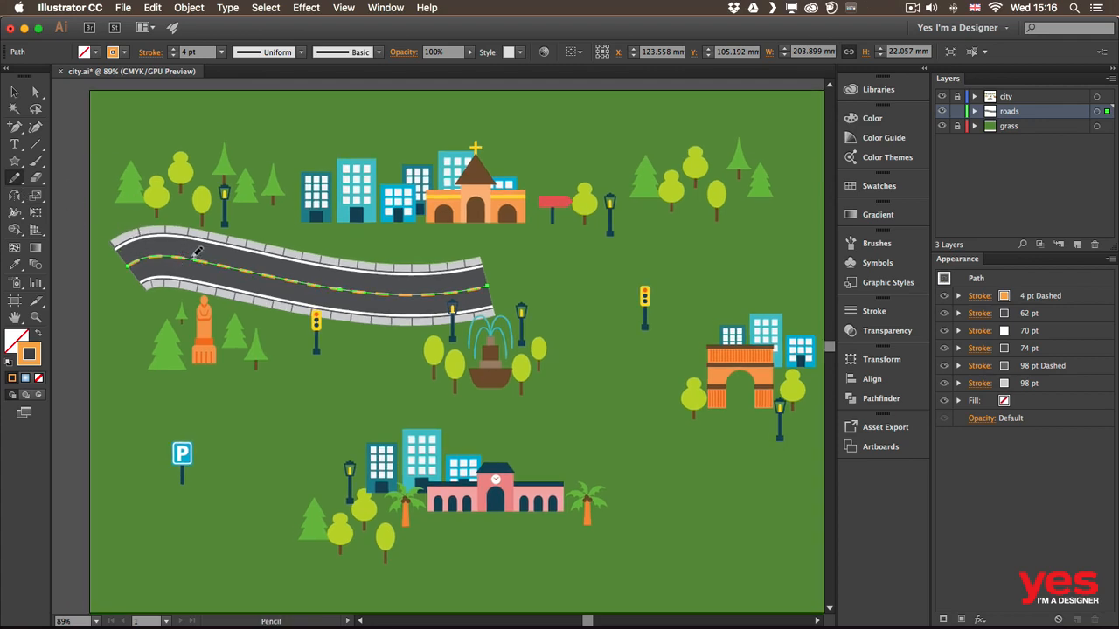
{"action": "left_click_drag", "start_coordinate": [201, 253], "coordinate": [130, 245]}
{"action": "mouse_move", "coordinate": [196, 255]}
{"action": "left_mouse_down"}
{"action": "mouse_move", "coordinate": [136, 257]}
{"action": "mouse_move", "coordinate": [229, 265]}
{"action": "left_mouse_up"}
{"action": "left_click_drag", "start_coordinate": [87, 251], "coordinate": [282, 261]}
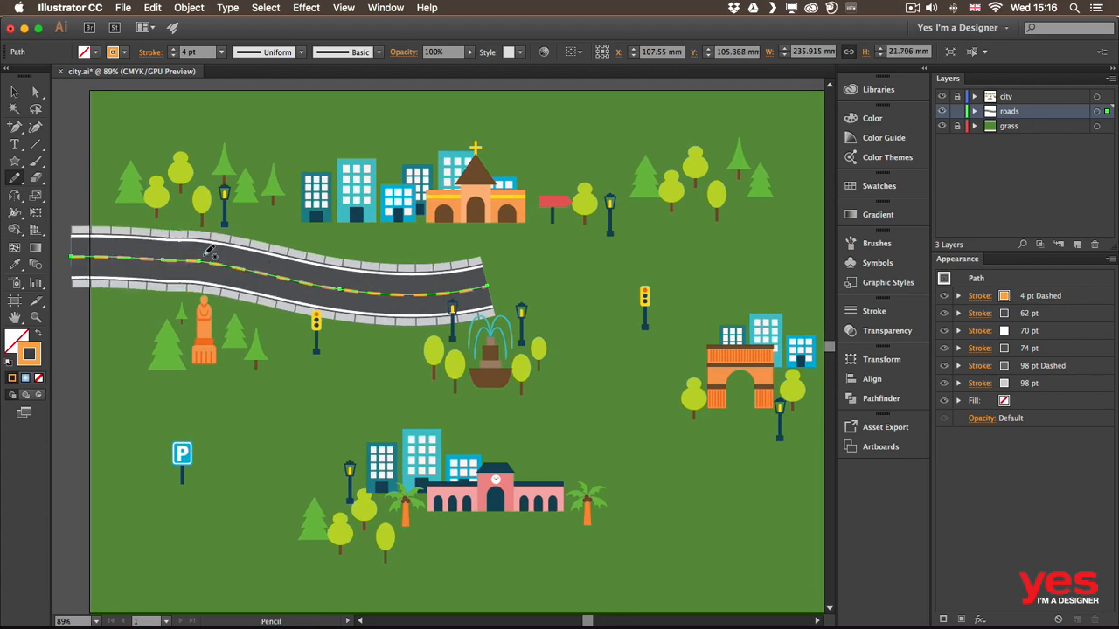
Step: Redraw and extend the road with the Pencil to the artboard's right edge, about 436 mm wide overall, undoing strokes that do not join it
{"action": "left_click_drag", "start_coordinate": [210, 252], "coordinate": [384, 257]}
{"action": "left_click_drag", "start_coordinate": [309, 261], "coordinate": [564, 271]}
{"action": "key", "text": "super+z"}
{"action": "left_click_drag", "start_coordinate": [462, 262], "coordinate": [610, 263]}
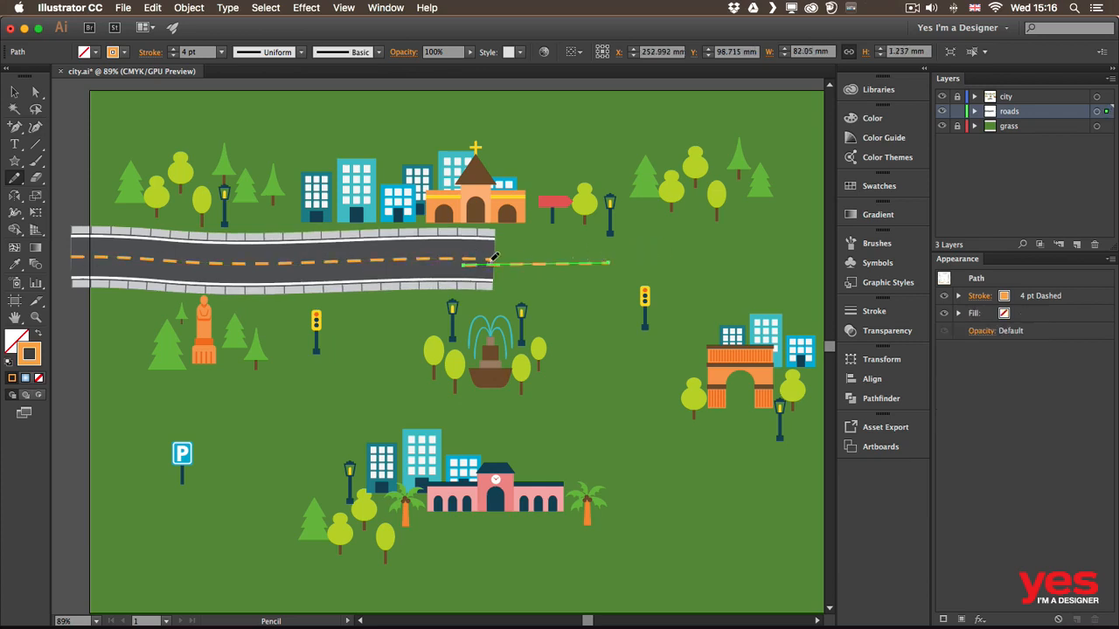
{"action": "key", "text": "super+z"}
{"action": "mouse_move", "coordinate": [452, 260]}
{"action": "left_mouse_down"}
{"action": "mouse_move", "coordinate": [572, 272]}
{"action": "mouse_move", "coordinate": [552, 259]}
{"action": "mouse_move", "coordinate": [821, 254]}
{"action": "left_mouse_up"}
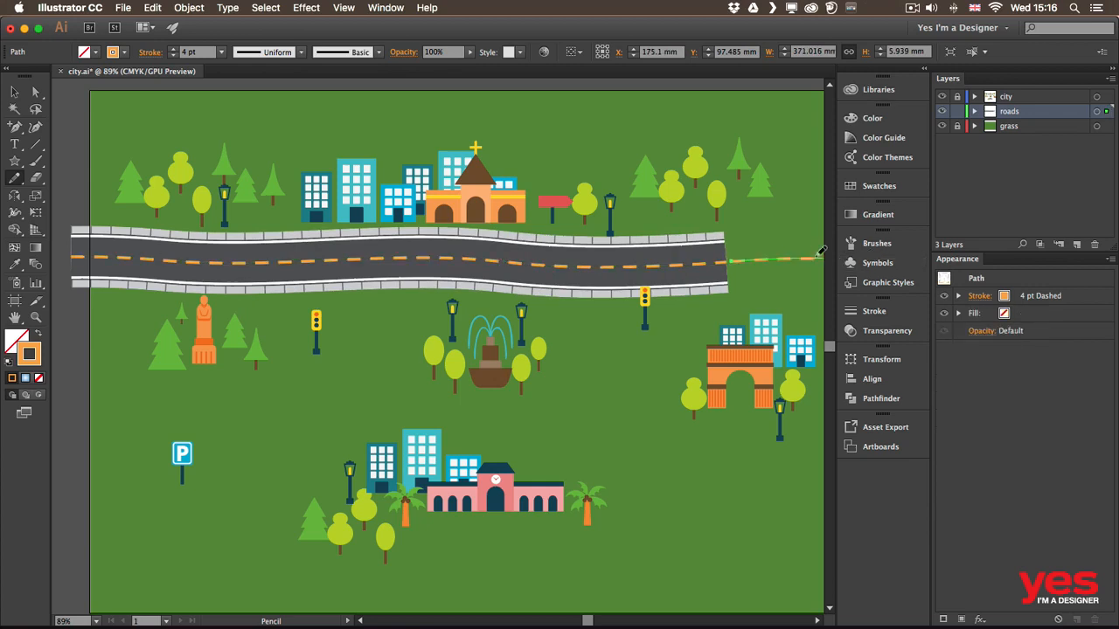
{"action": "key", "text": "super+z"}
{"action": "left_click_drag", "start_coordinate": [718, 258], "coordinate": [834, 258]}
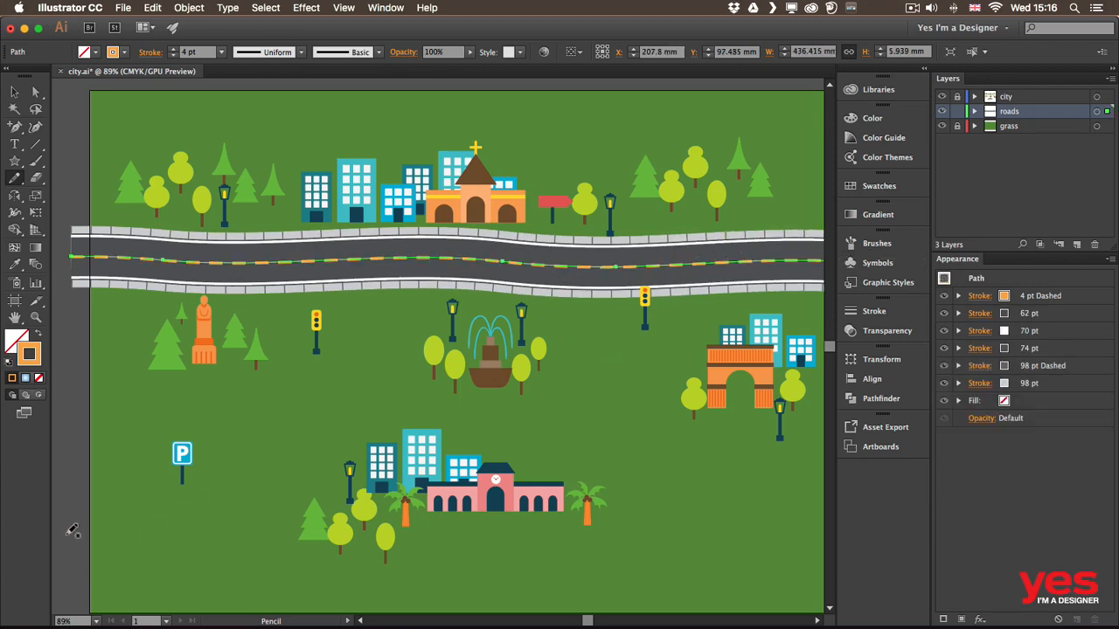
Step: Draw an S-shaped Pencil path about 177 by 82 mm from the artboard's lower-left corner and apply Graphic Style 2
{"action": "mouse_move", "coordinate": [70, 536]}
{"action": "left_mouse_down"}
{"action": "mouse_move", "coordinate": [251, 529]}
{"action": "mouse_move", "coordinate": [291, 471]}
{"action": "mouse_move", "coordinate": [380, 411]}
{"action": "left_mouse_up"}
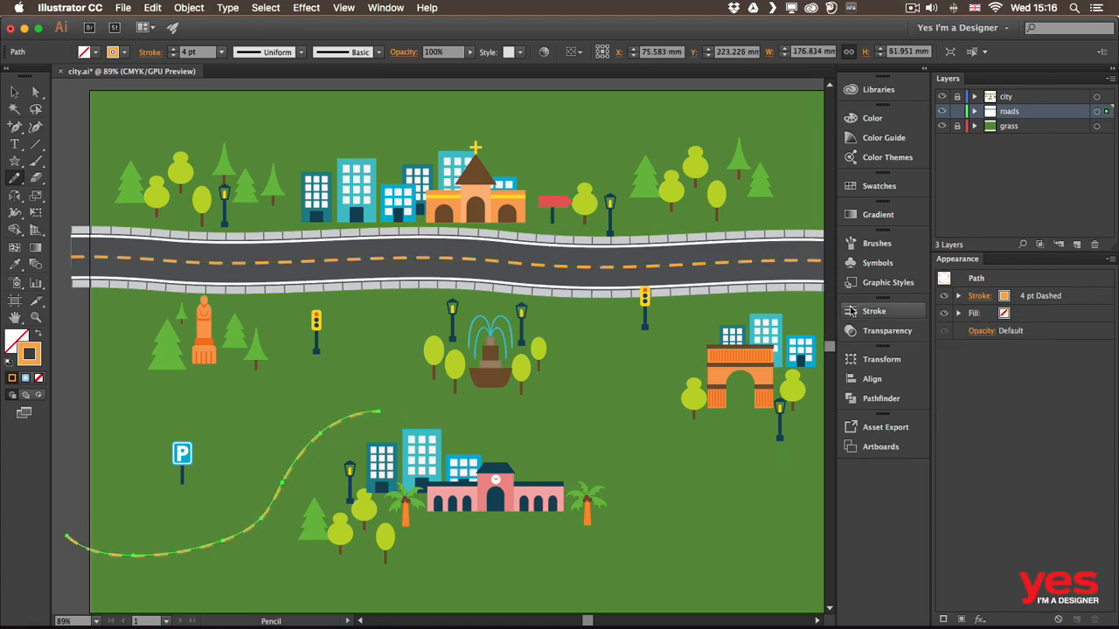
{"action": "left_click", "coordinate": [885, 283]}
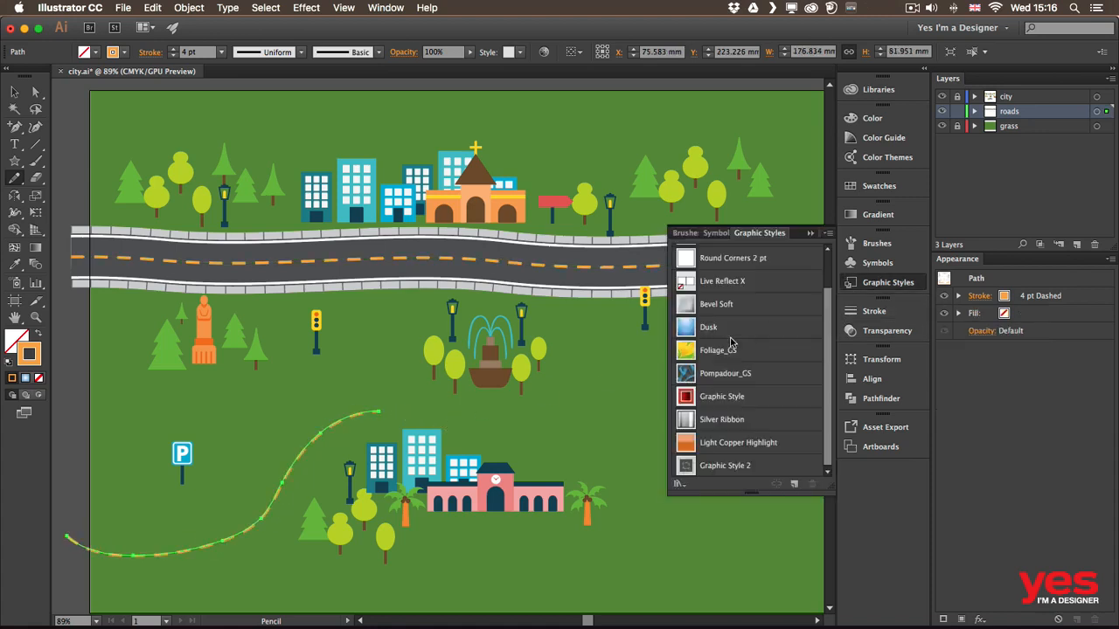
{"action": "left_click", "coordinate": [730, 468]}
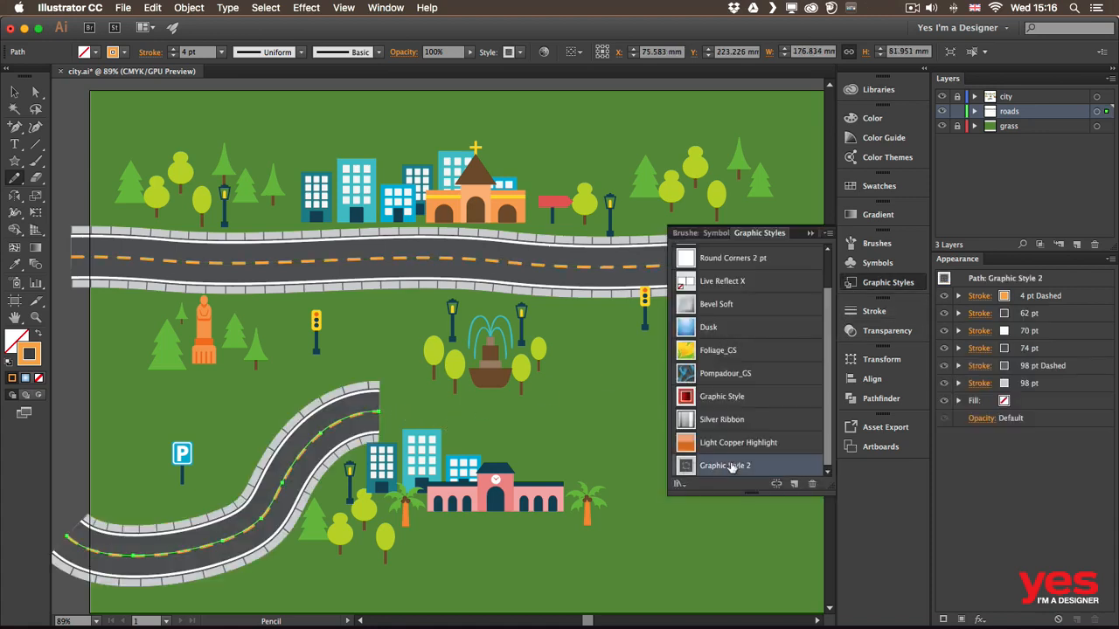
{"action": "left_click", "coordinate": [865, 282]}
Step: Extend the winding road up to the main road, about 315 by 155 mm overall, nudge it down about 3 mm and deselect it
{"action": "mouse_move", "coordinate": [377, 411]}
{"action": "left_mouse_down"}
{"action": "mouse_move", "coordinate": [459, 416]}
{"action": "mouse_move", "coordinate": [436, 408]}
{"action": "mouse_move", "coordinate": [545, 436]}
{"action": "mouse_move", "coordinate": [512, 430]}
{"action": "mouse_move", "coordinate": [592, 416]}
{"action": "mouse_move", "coordinate": [592, 404]}
{"action": "mouse_move", "coordinate": [607, 409]}
{"action": "mouse_move", "coordinate": [620, 281]}
{"action": "left_mouse_up"}
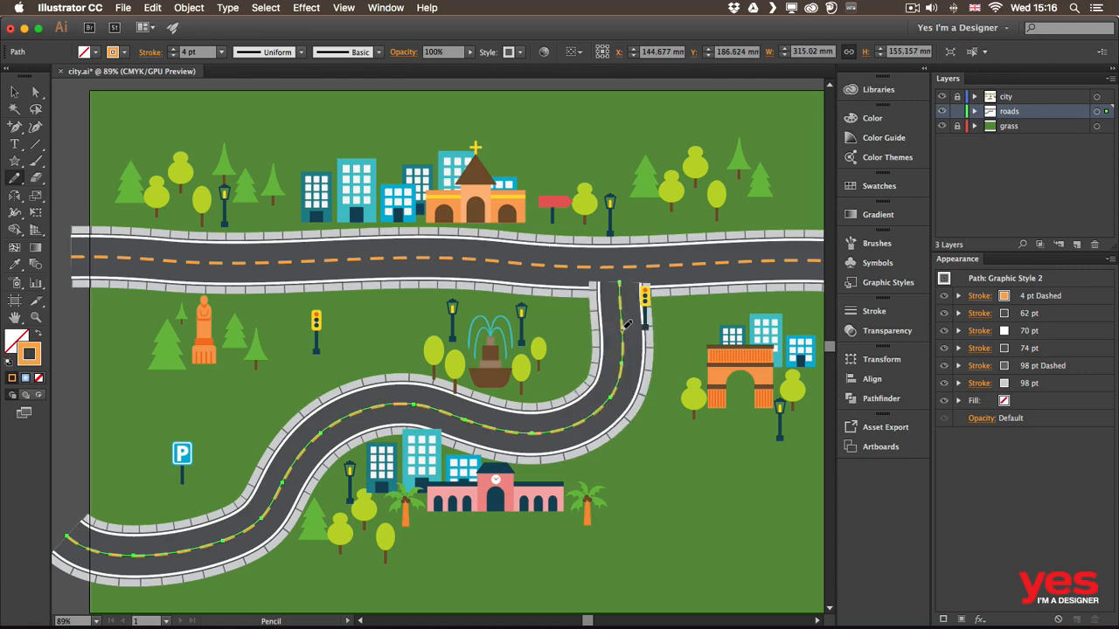
{"action": "key", "text": "v"}
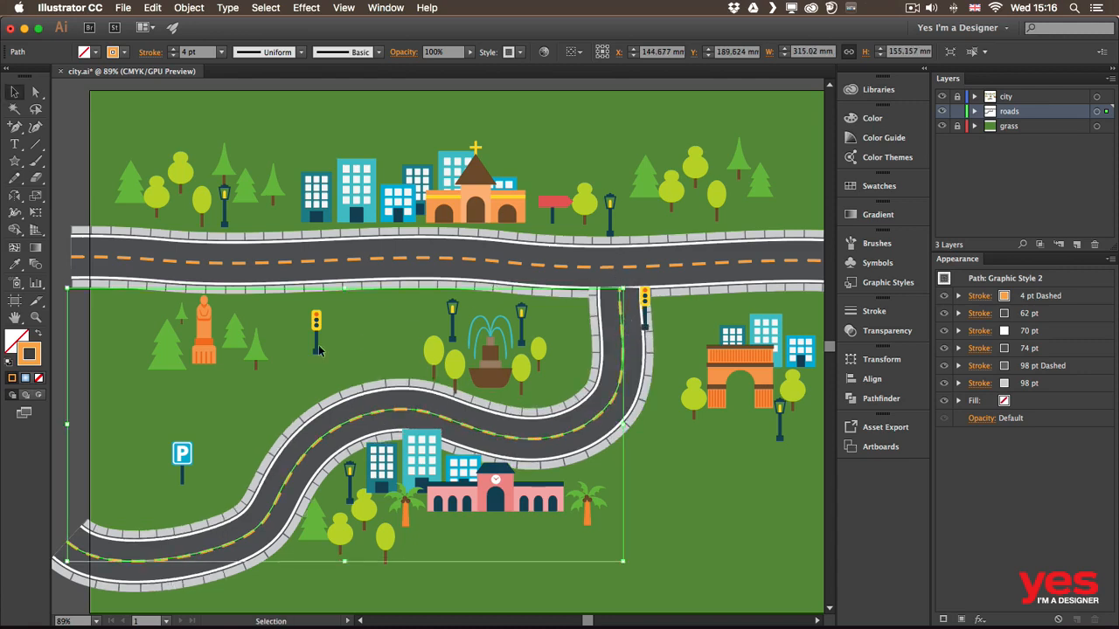
{"action": "left_click", "coordinate": [55, 384]}
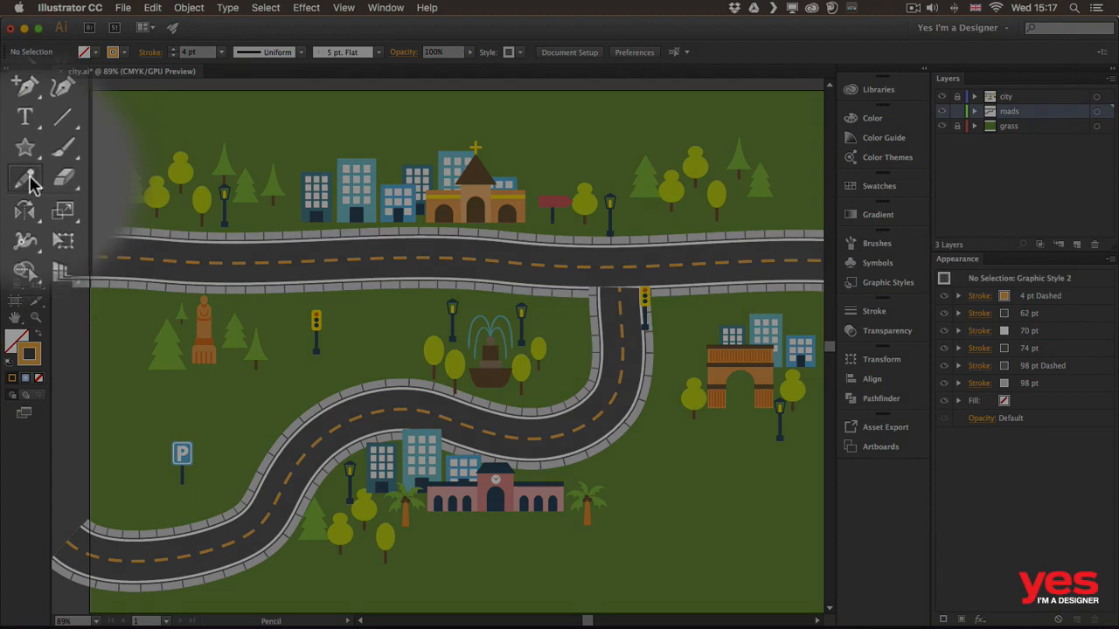
Step: Review the Pencil tool's options, including Keep selected and Edit selected paths, without changing them
{"action": "double_click", "coordinate": [15, 177]}
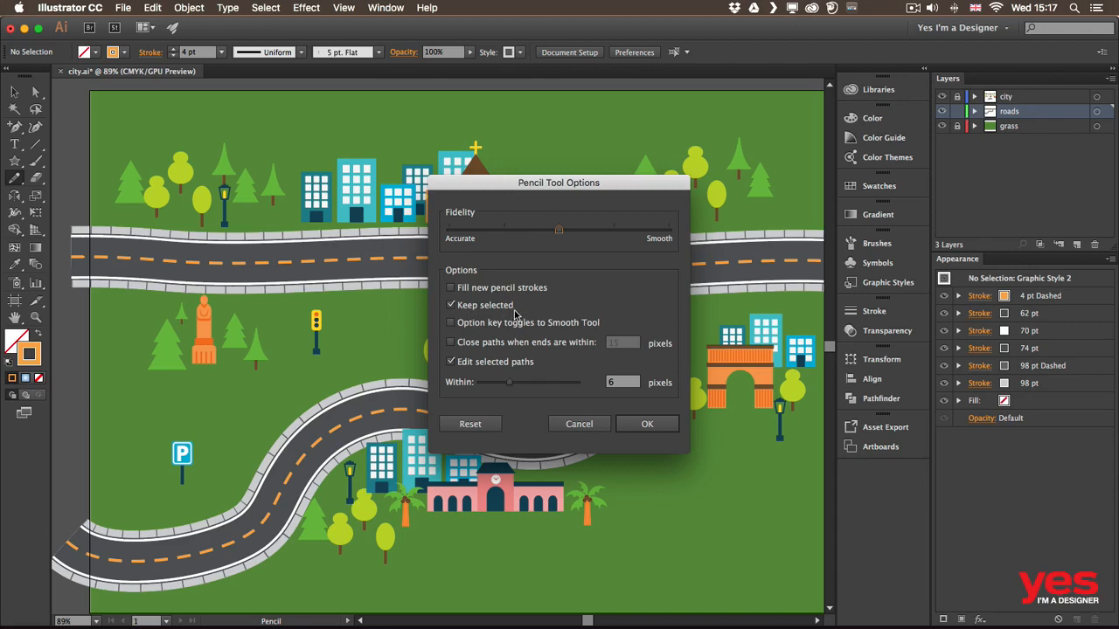
{"action": "left_click", "coordinate": [584, 425]}
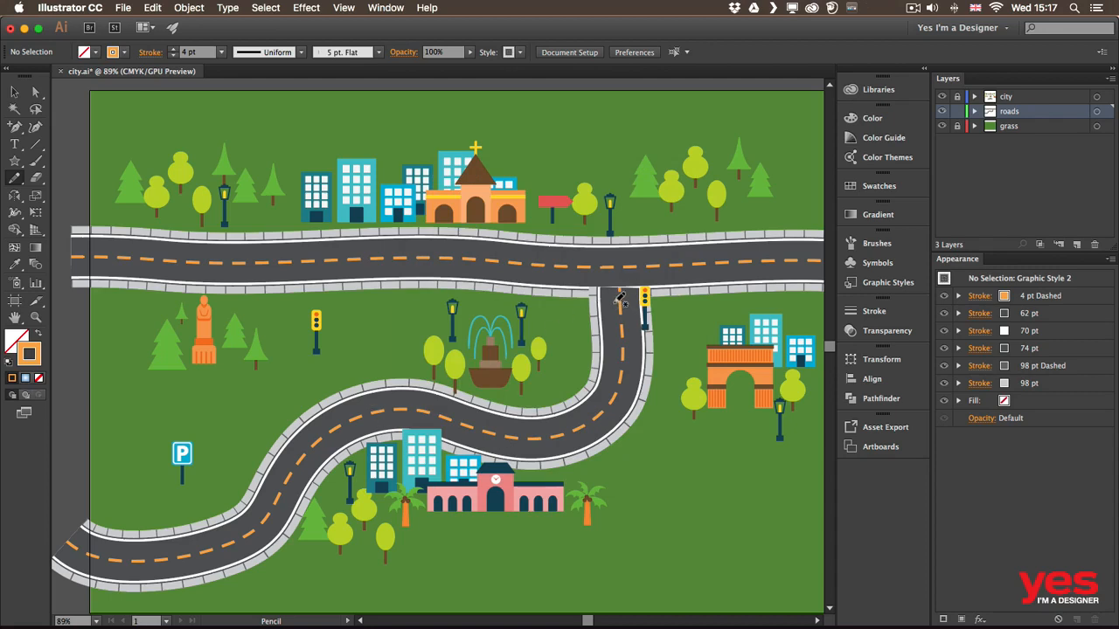
Step: Move the winding road up about 2 mm against the main road and deselect it
{"action": "key", "text": "v"}
{"action": "left_click", "coordinate": [624, 334]}
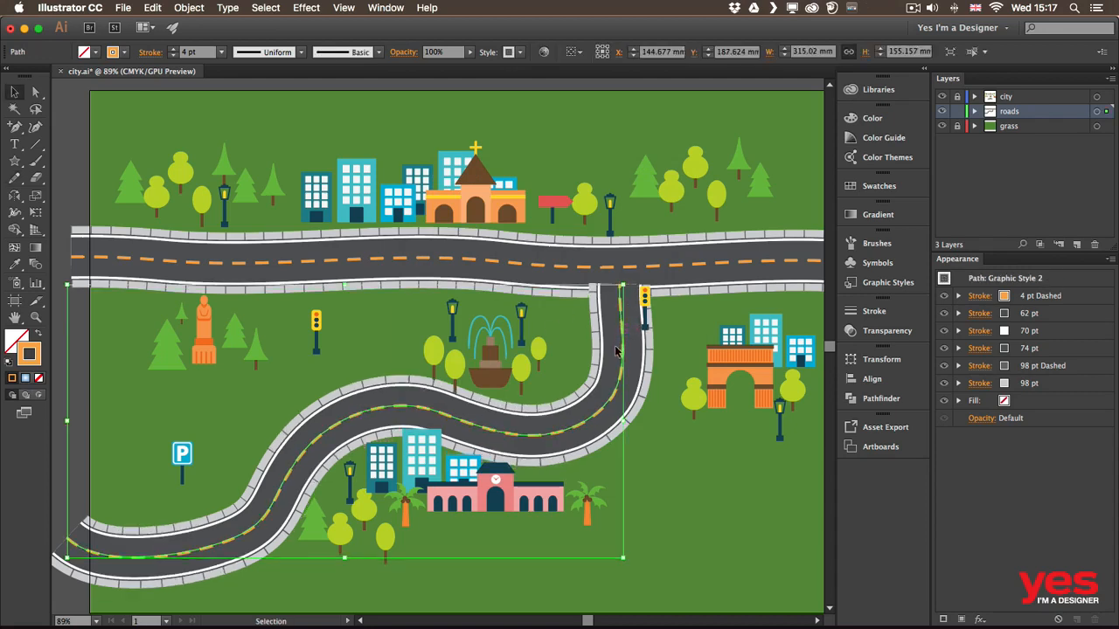
{"action": "left_click", "coordinate": [61, 475]}
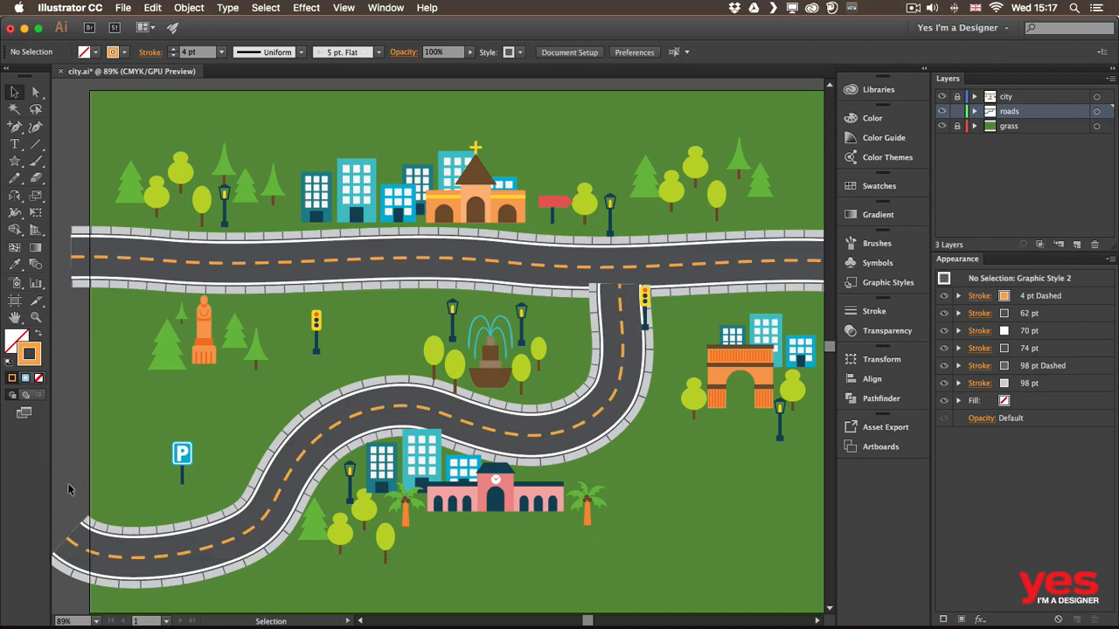
Step: Draw a Pencil branch about 52 by 38 mm from the winding road's lower bend towards the lower right and apply Graphic Style 2
{"action": "key", "text": "n"}
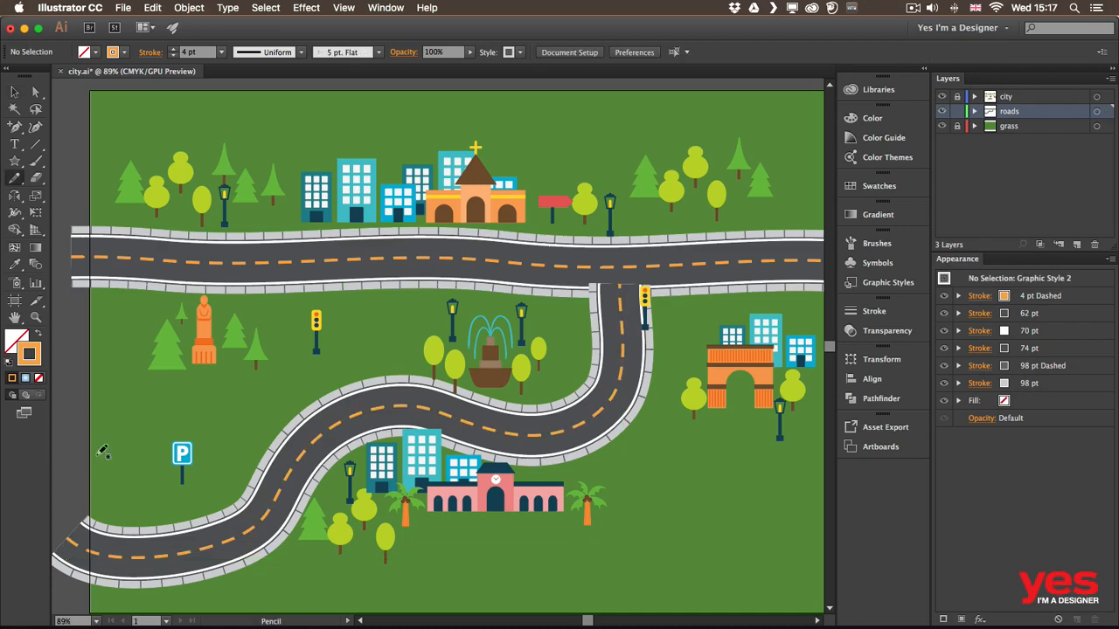
{"action": "left_click_drag", "start_coordinate": [605, 421], "coordinate": [696, 487]}
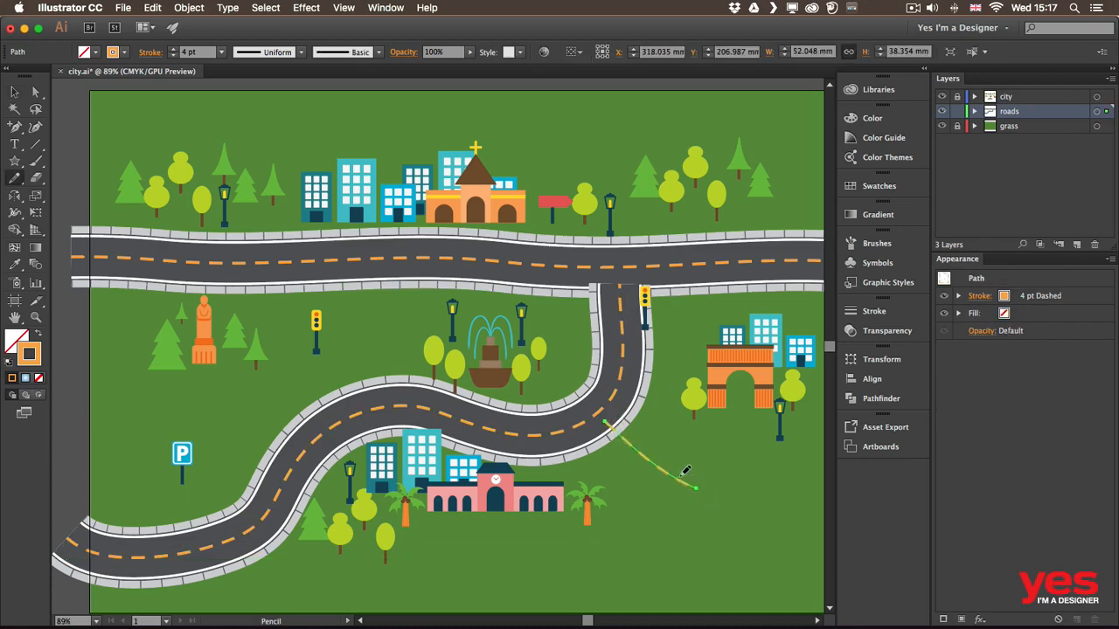
{"action": "left_click", "coordinate": [880, 282]}
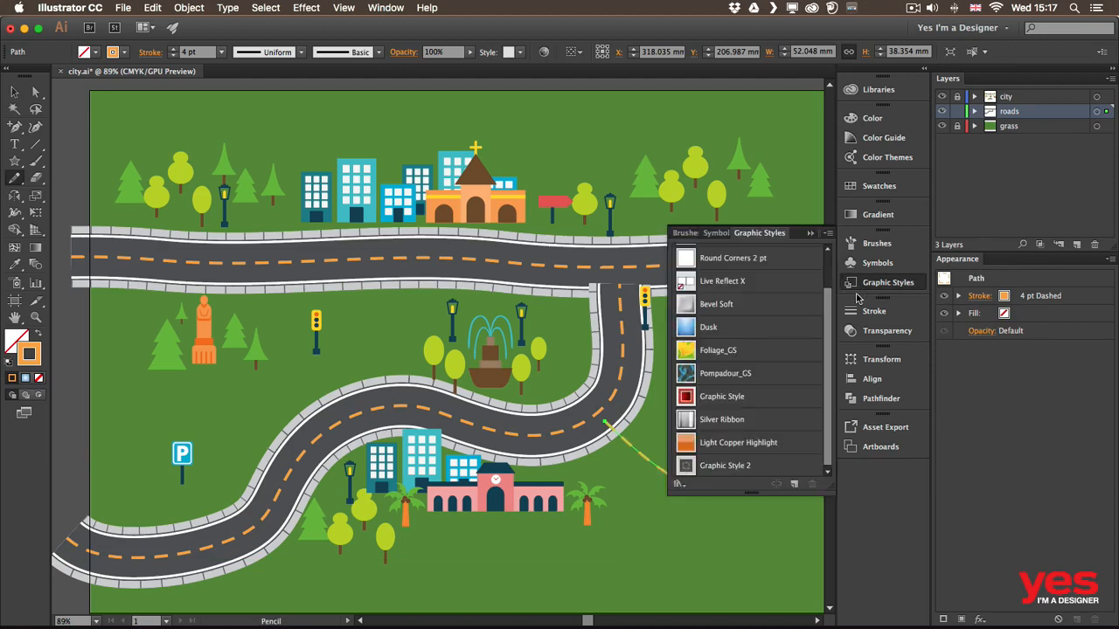
{"action": "left_click", "coordinate": [724, 466]}
Step: Extend the branch road past the artboard's right edge to about 141 mm wide, shift it about 3 mm right and deselect it
{"action": "left_click_drag", "start_coordinate": [697, 431], "coordinate": [597, 357]}
{"action": "mouse_move", "coordinate": [573, 404]}
{"action": "left_mouse_down"}
{"action": "mouse_move", "coordinate": [648, 429]}
{"action": "mouse_move", "coordinate": [753, 430]}
{"action": "left_mouse_up"}
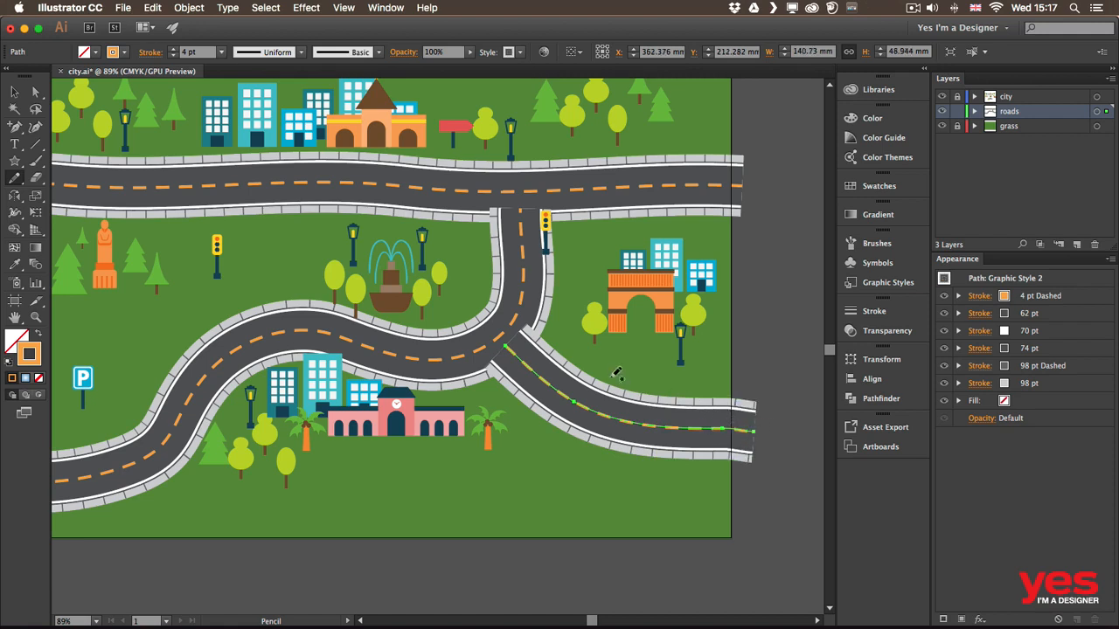
{"action": "key", "text": "v"}
{"action": "left_click_drag", "start_coordinate": [568, 401], "coordinate": [576, 403]}
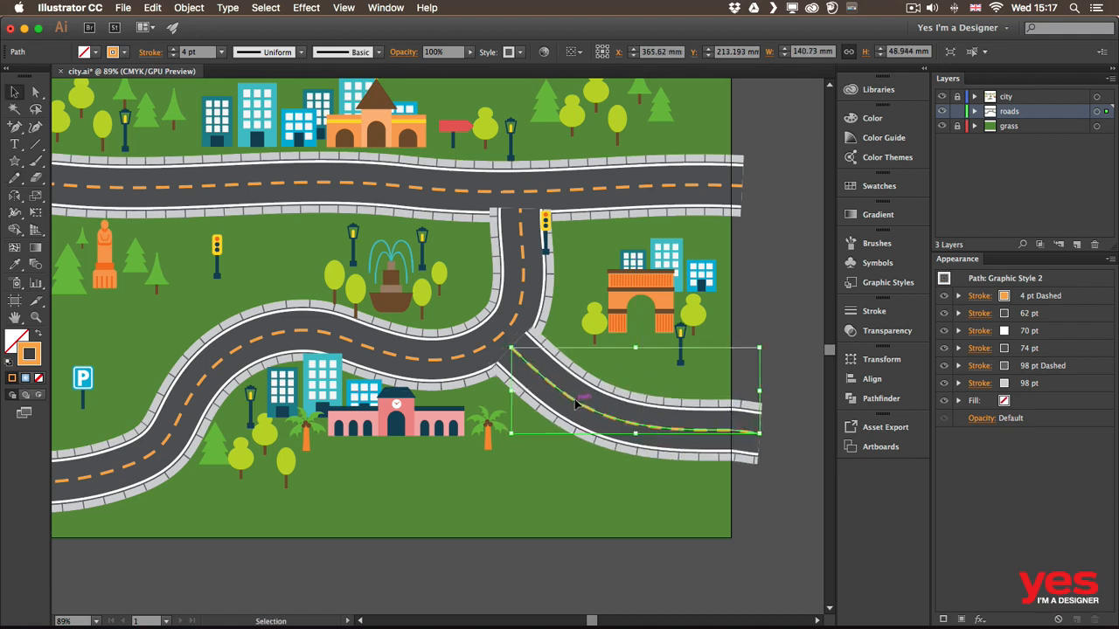
{"action": "left_click", "coordinate": [810, 325]}
{"action": "key", "text": "space"}
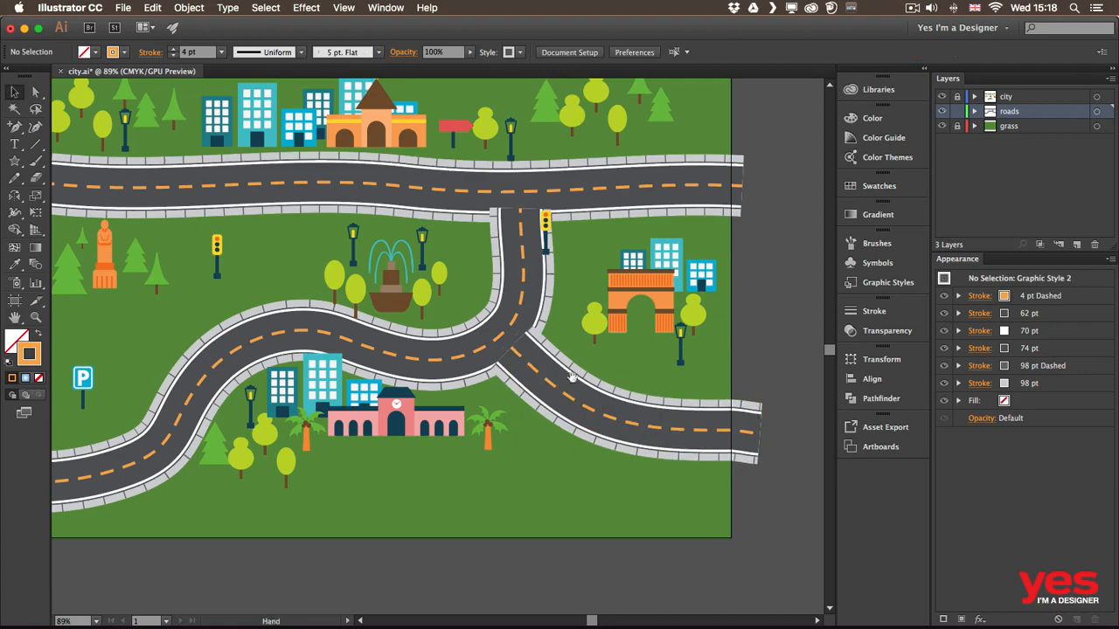